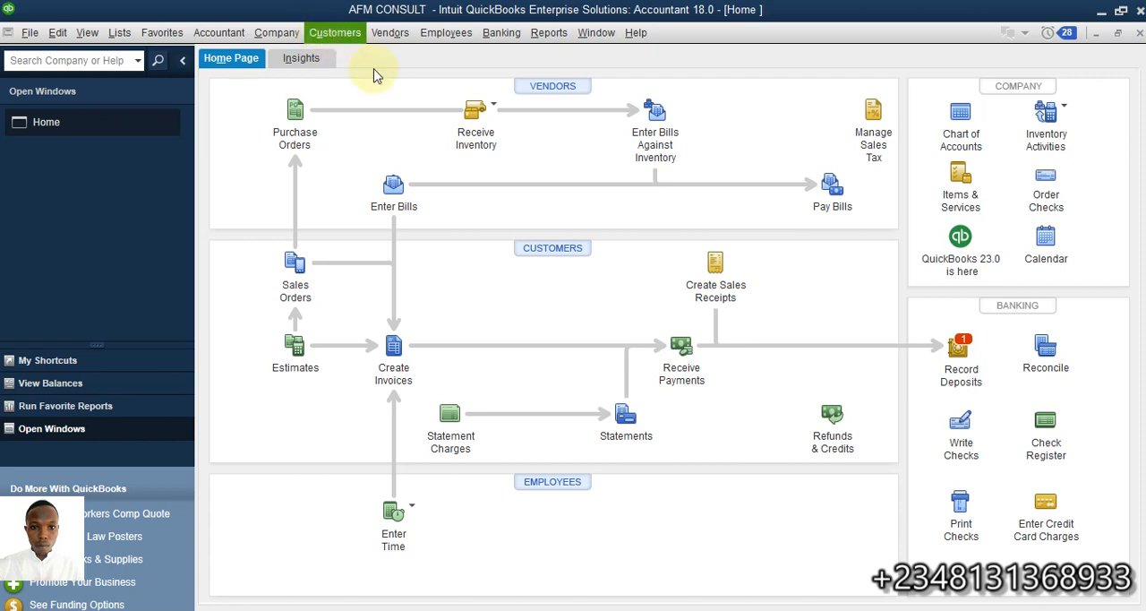
# Start a new invoice for the third customer on the customer list, dated 03/19/2023
pyautogui.click(394, 349)
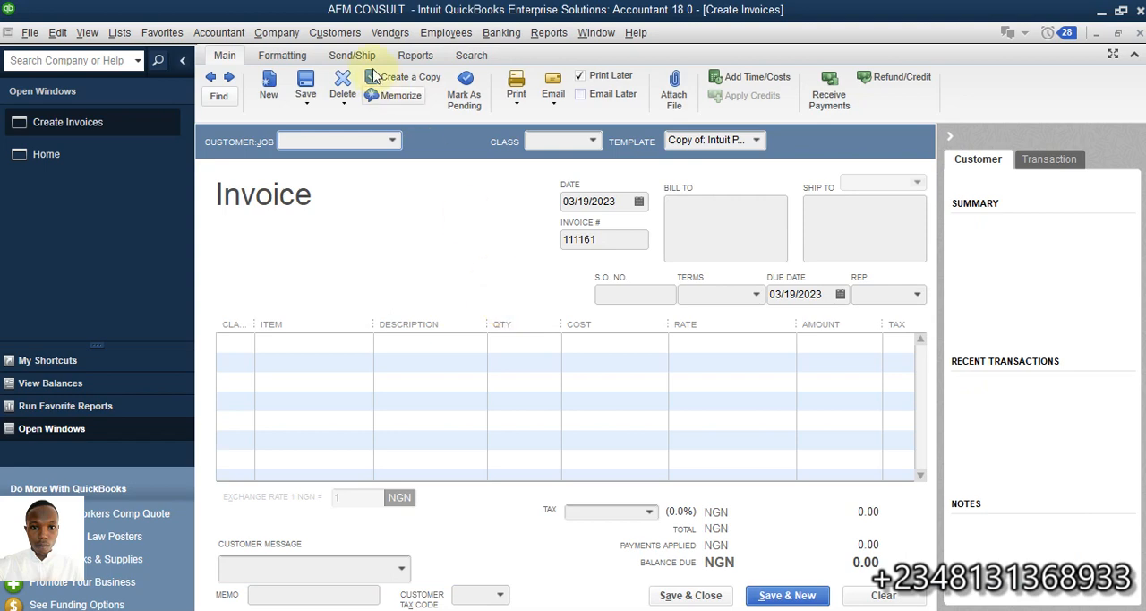
pyautogui.click(395, 142)
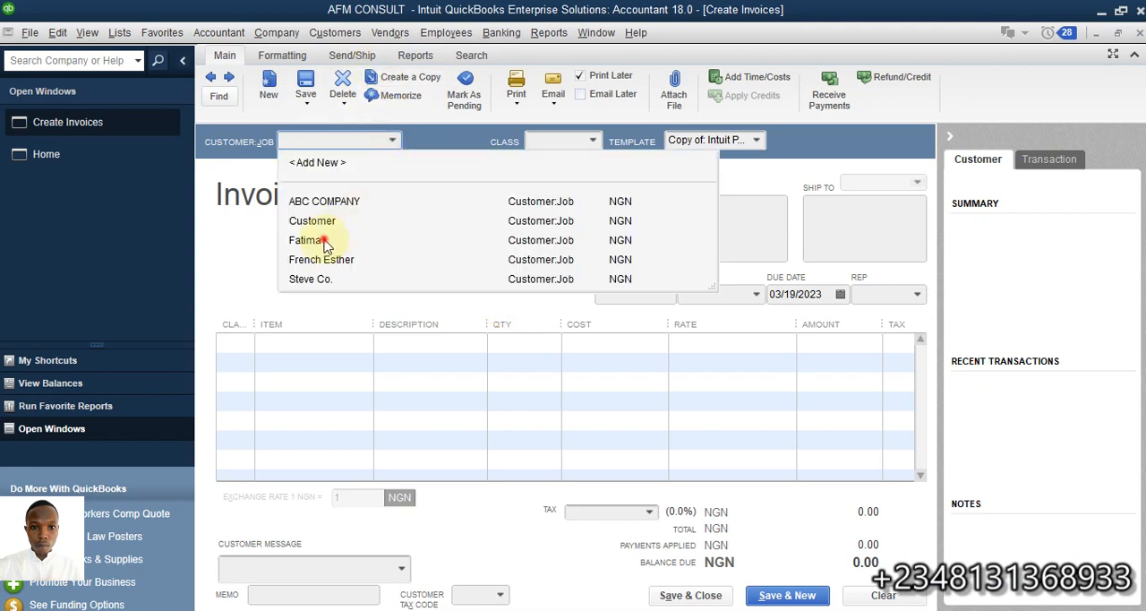
pyautogui.click(306, 240)
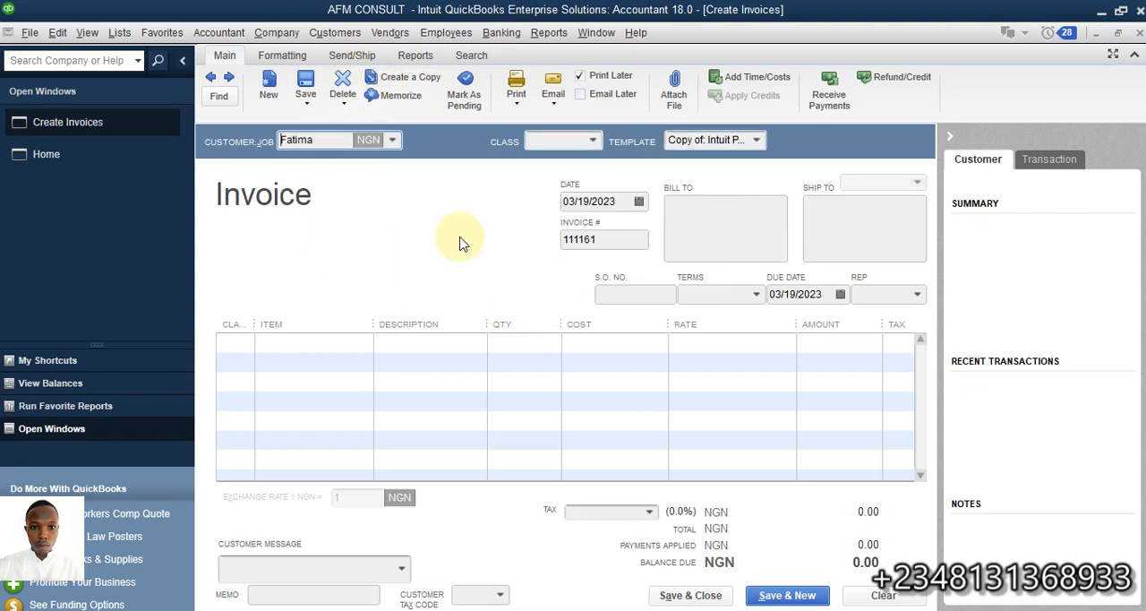
pyautogui.click(639, 202)
pyautogui.click(583, 337)
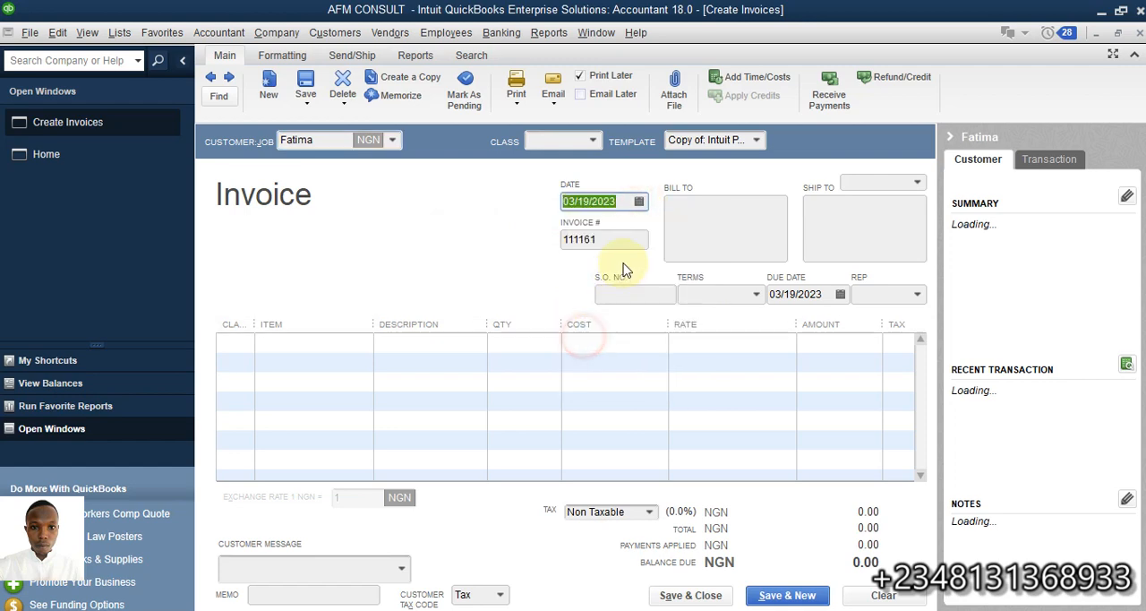
pyautogui.click(609, 239)
# Add the Trainings service as the invoice's first line item with a rate of 1,000
pyautogui.click(287, 343)
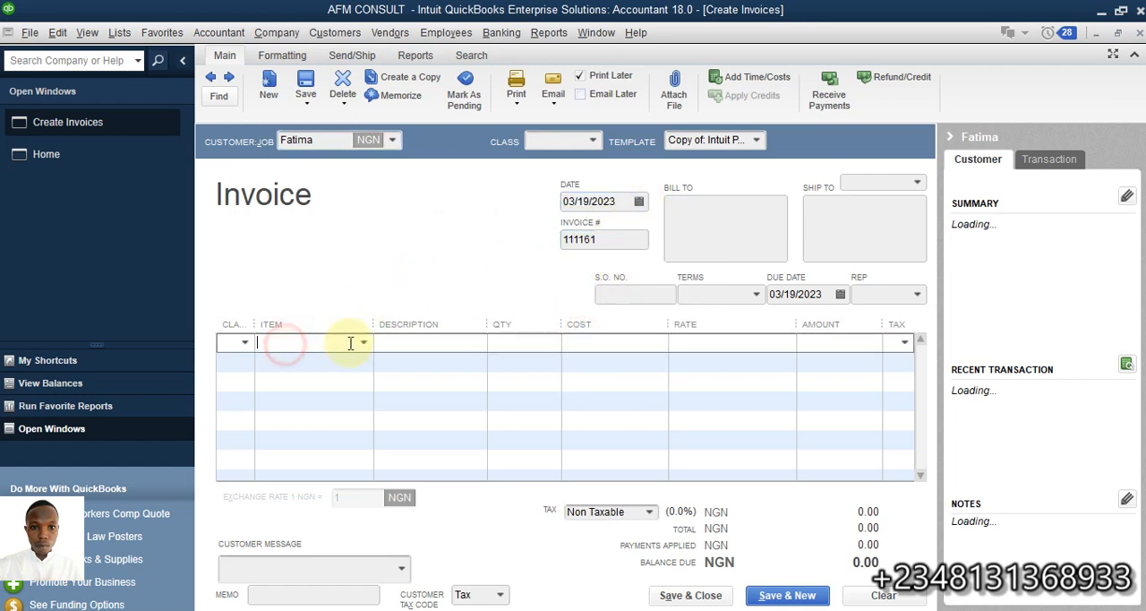
pyautogui.click(362, 342)
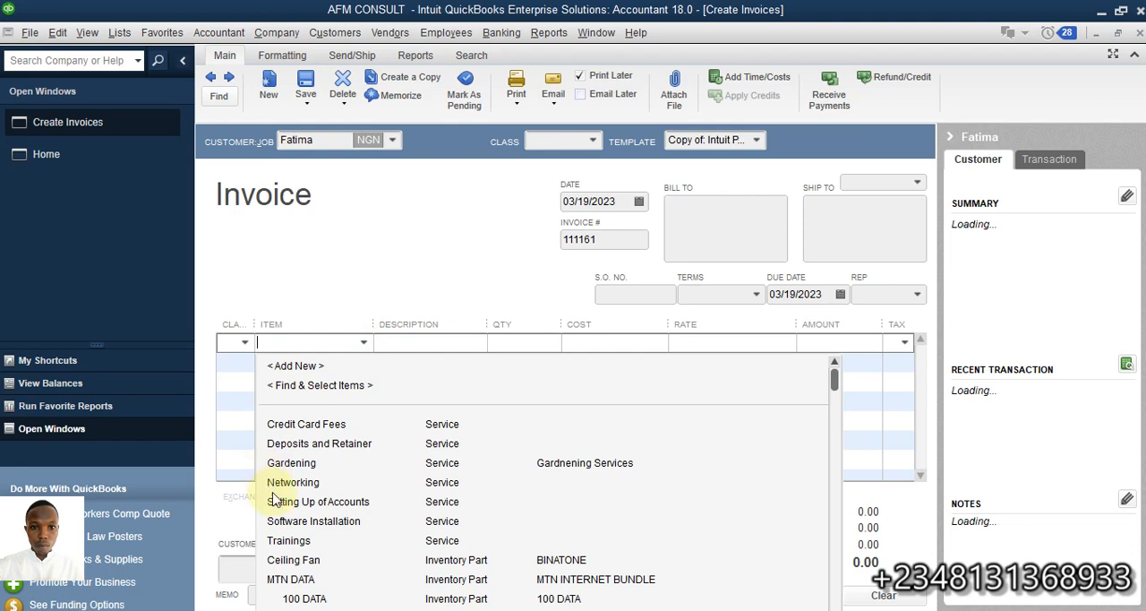
pyautogui.click(312, 541)
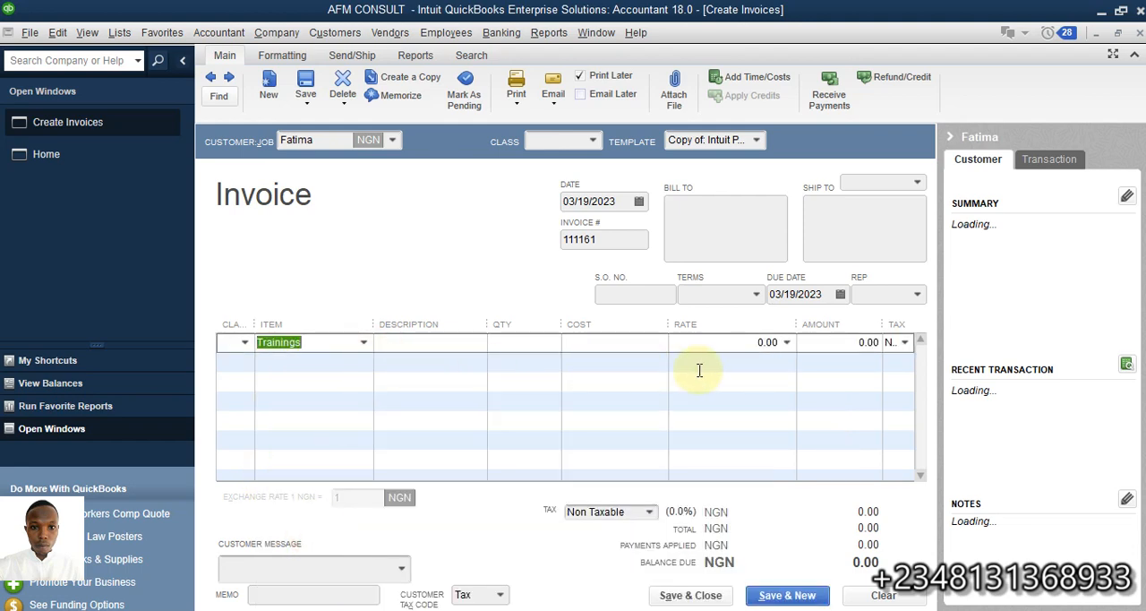
pyautogui.click(743, 345)
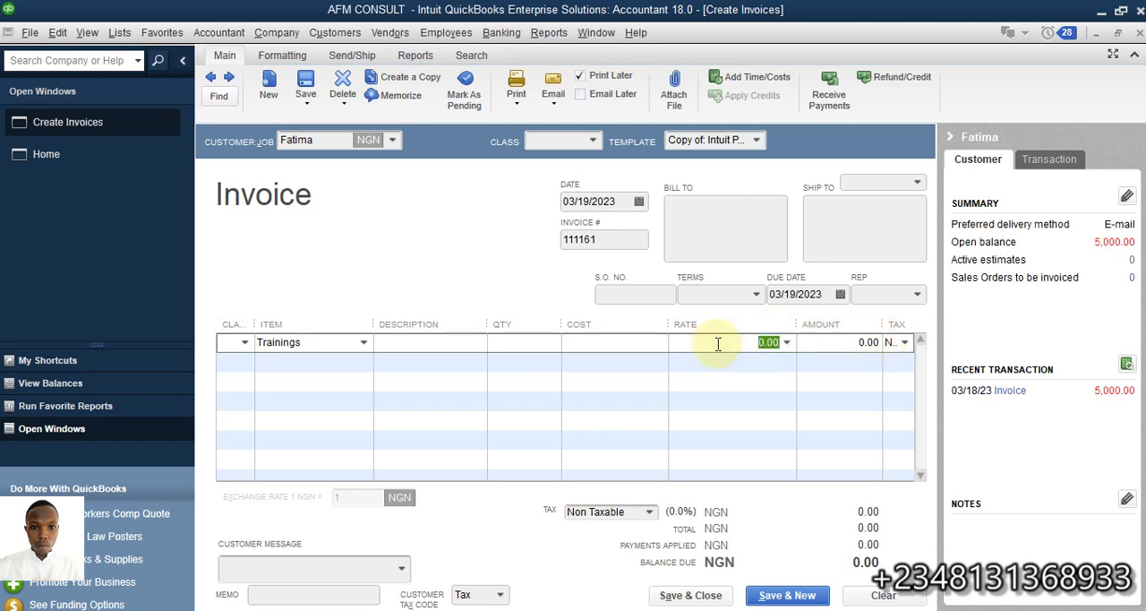
pyautogui.write('10')
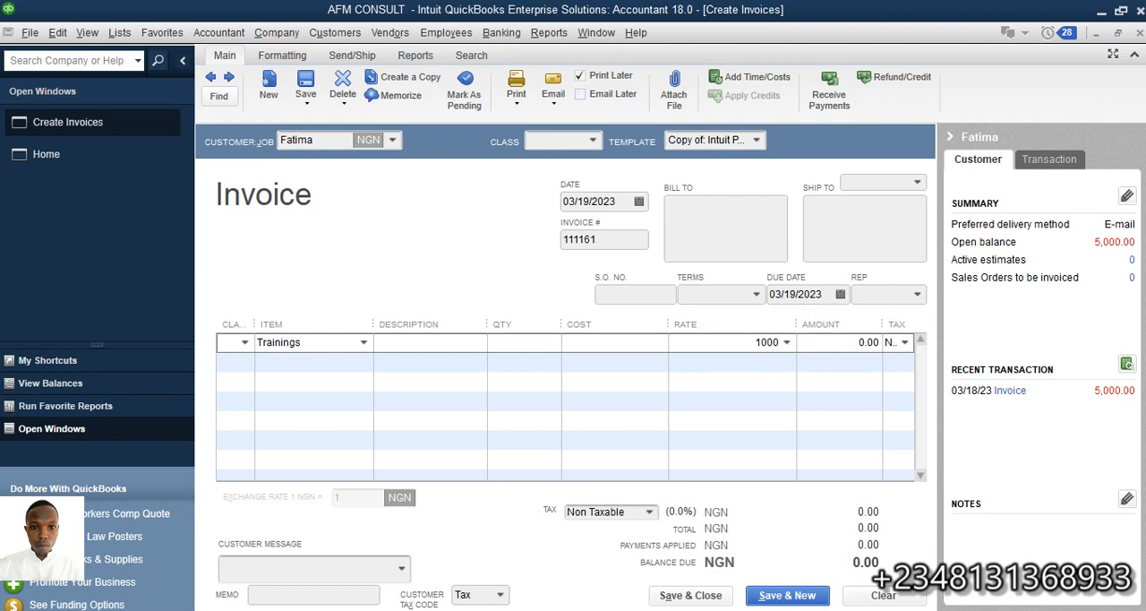
pyautogui.click(809, 341)
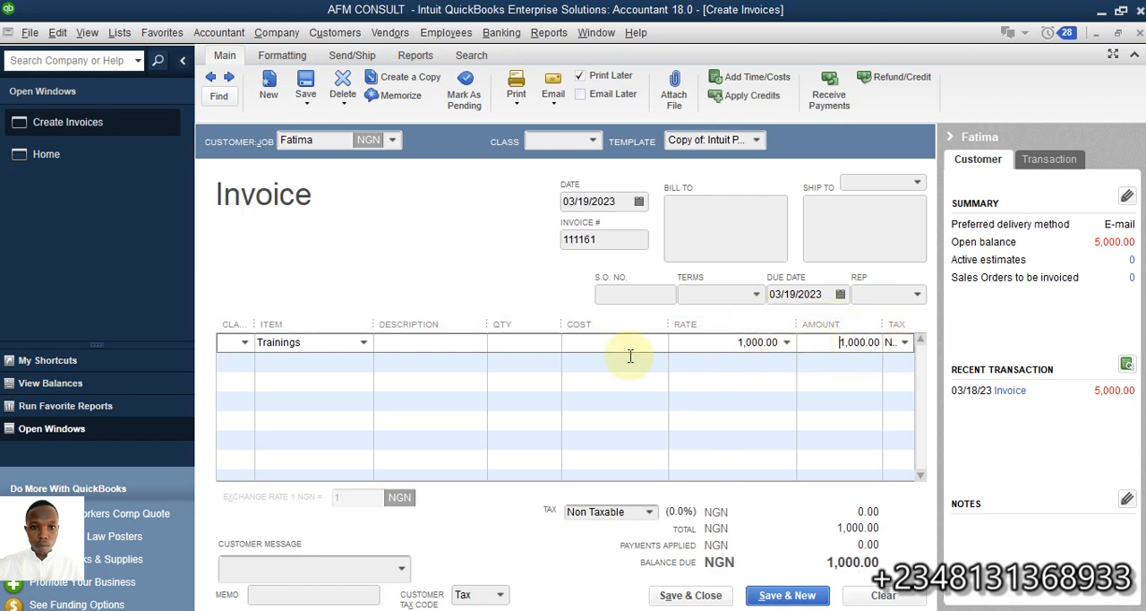
pyautogui.click(281, 359)
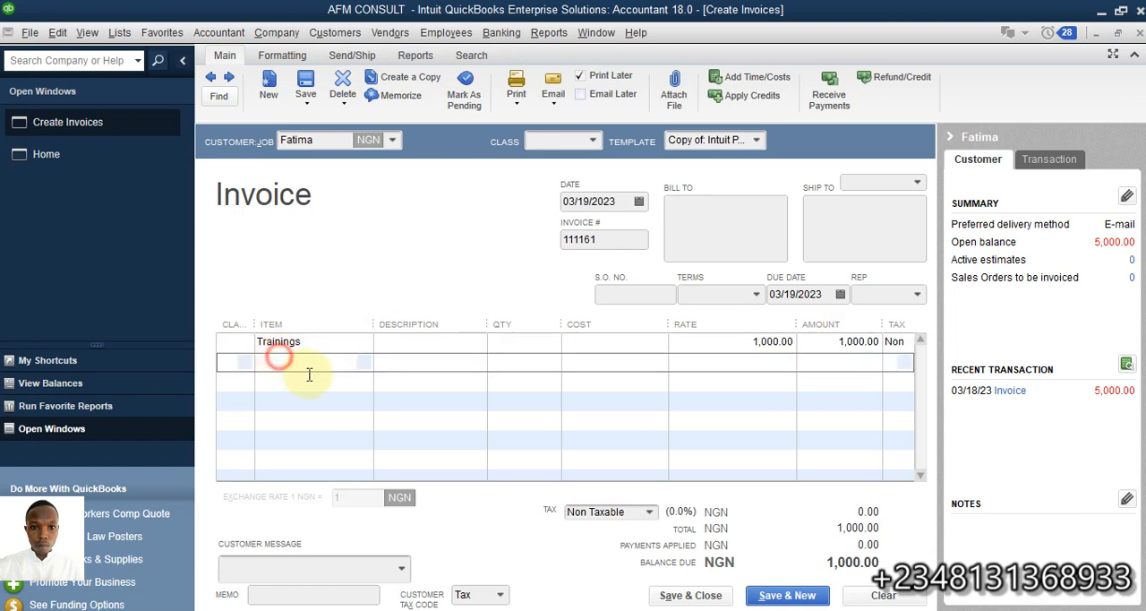
pyautogui.click(364, 362)
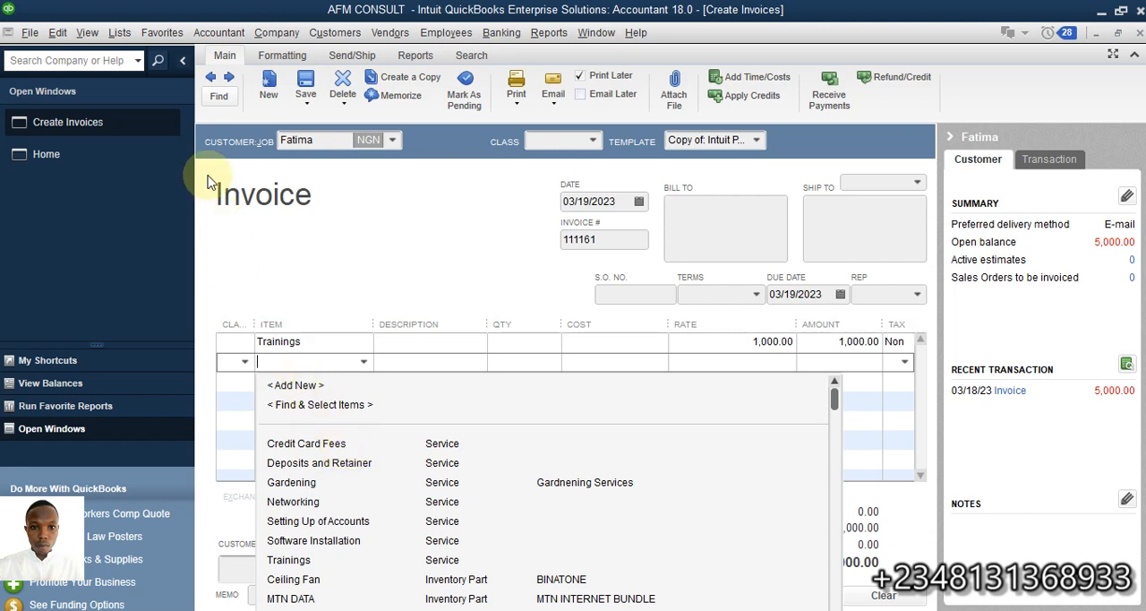
pyautogui.click(366, 284)
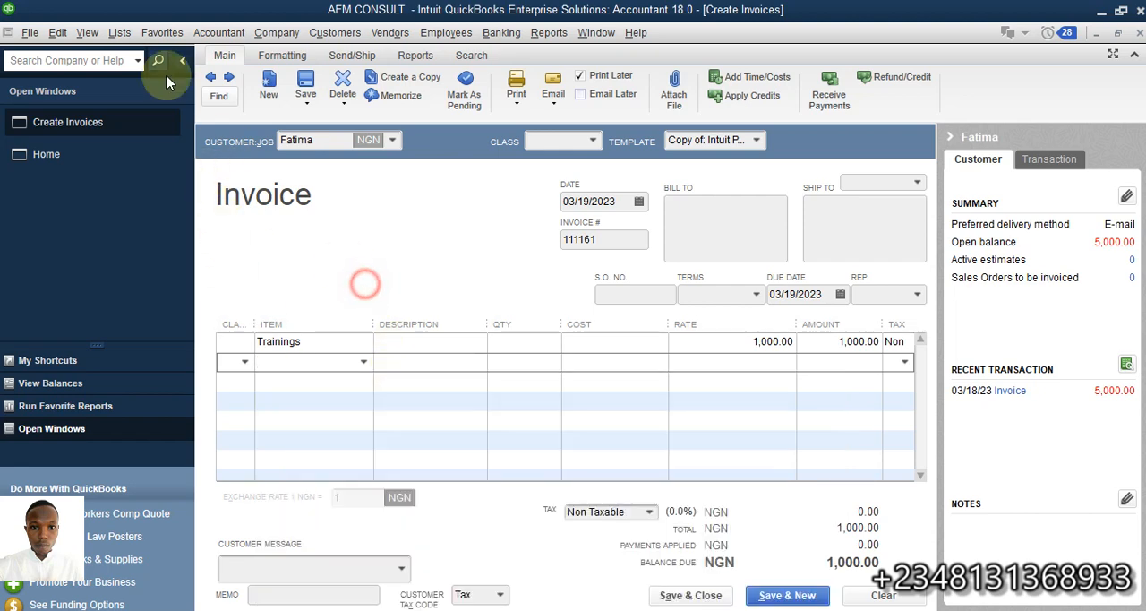
# Open the Credit Card Fees item from the Item List and check its account assignment, keeping Credit Card Charges
pyautogui.click(119, 32)
pyautogui.click(120, 75)
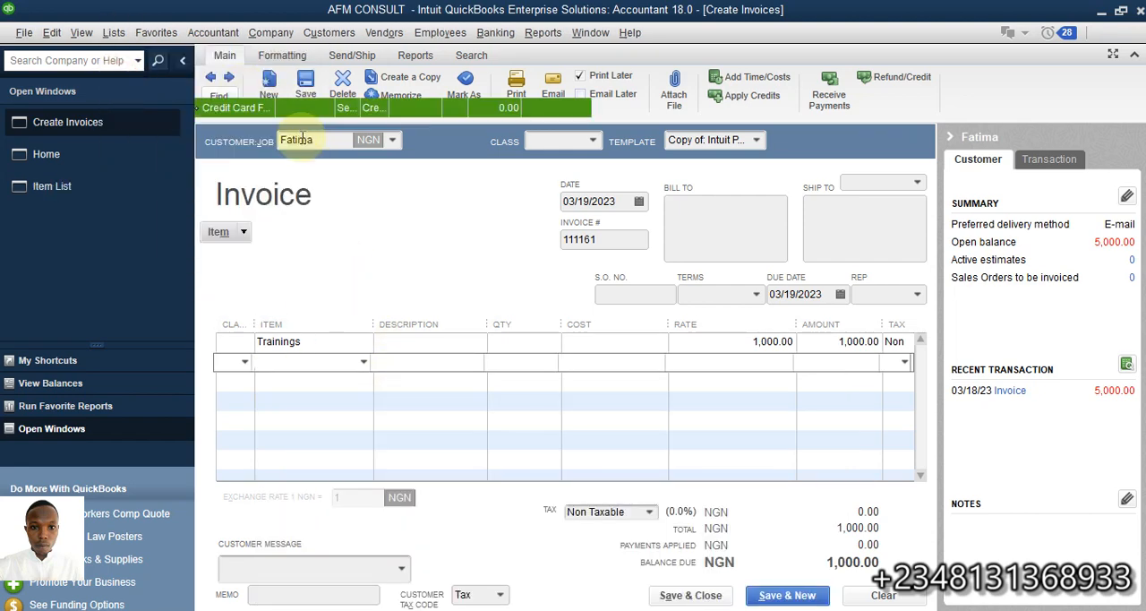
pyautogui.click(278, 112)
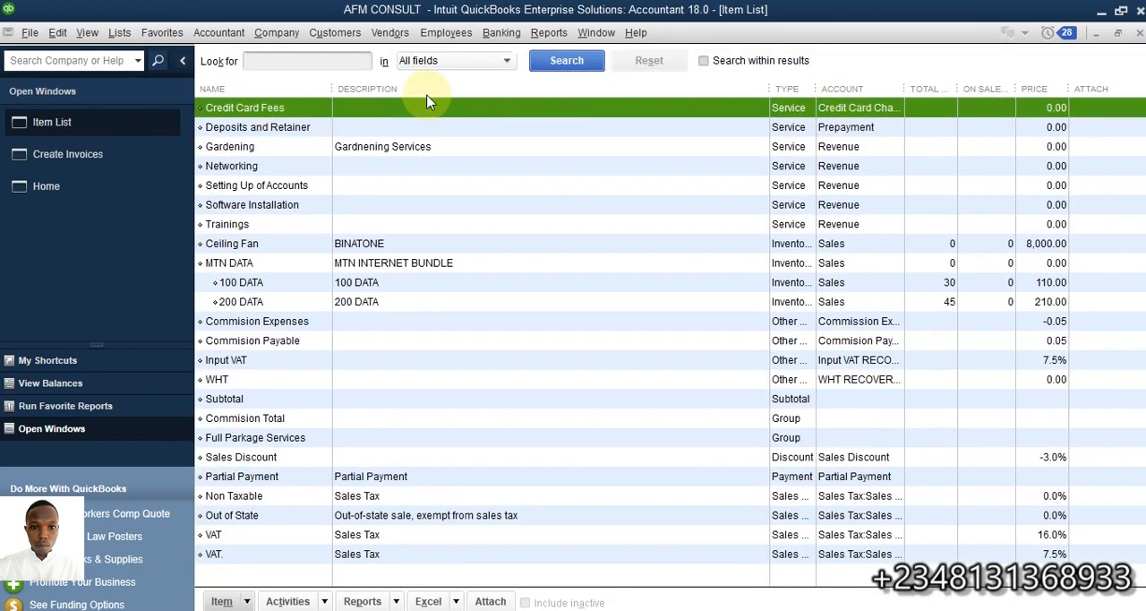
pyautogui.doubleClick(303, 108)
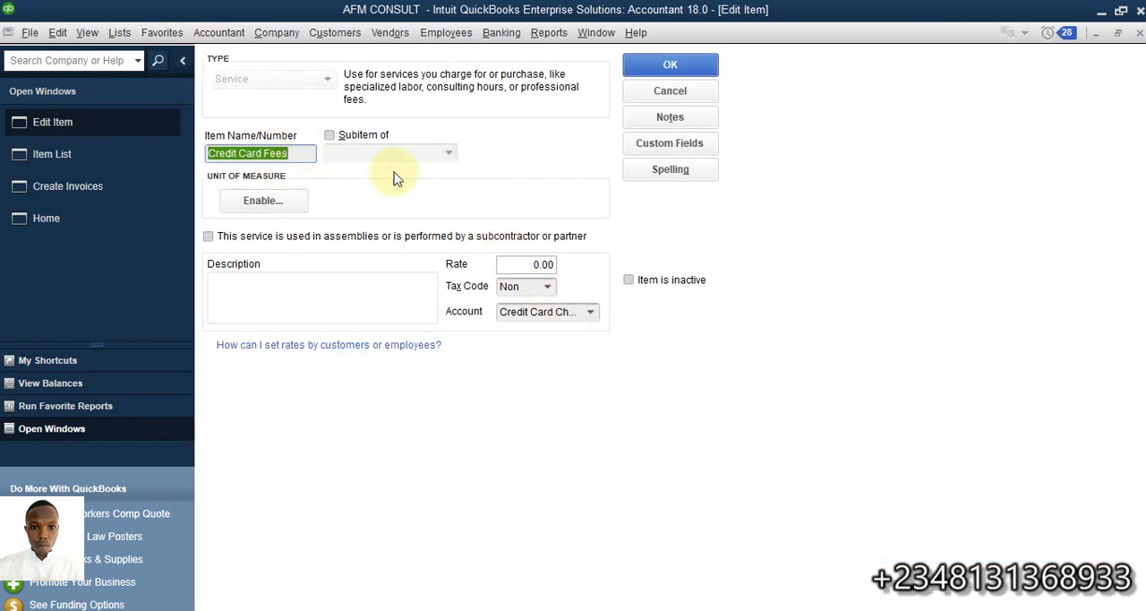
pyautogui.click(599, 318)
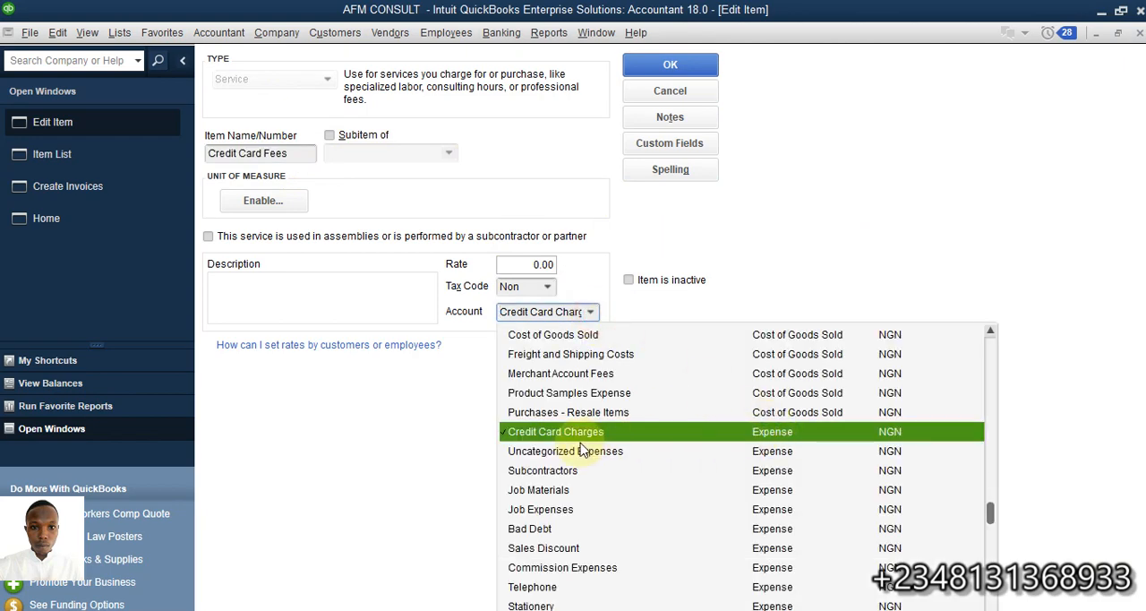
pyautogui.scroll(10, 660, 447)
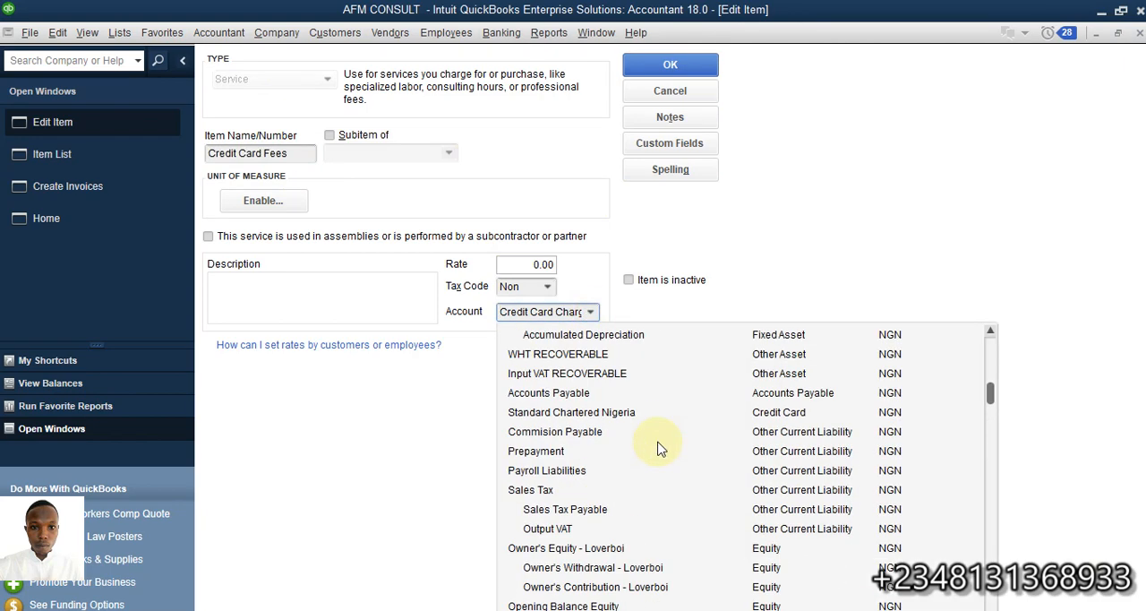
pyautogui.scroll(-2, 660, 448)
pyautogui.scroll(-10, 780, 530)
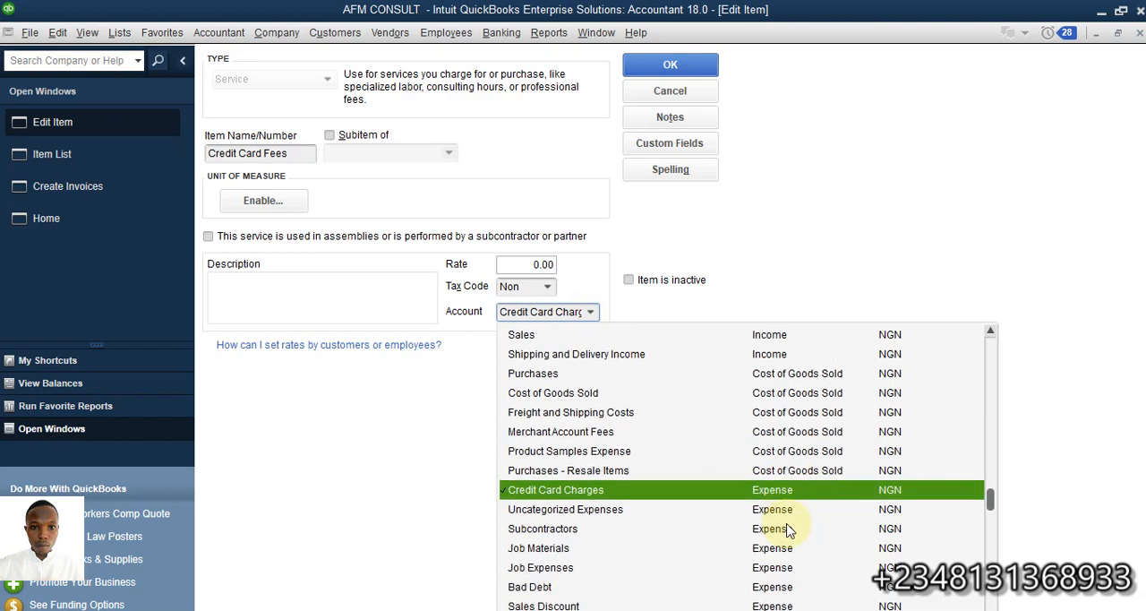
pyautogui.scroll(3, 786, 528)
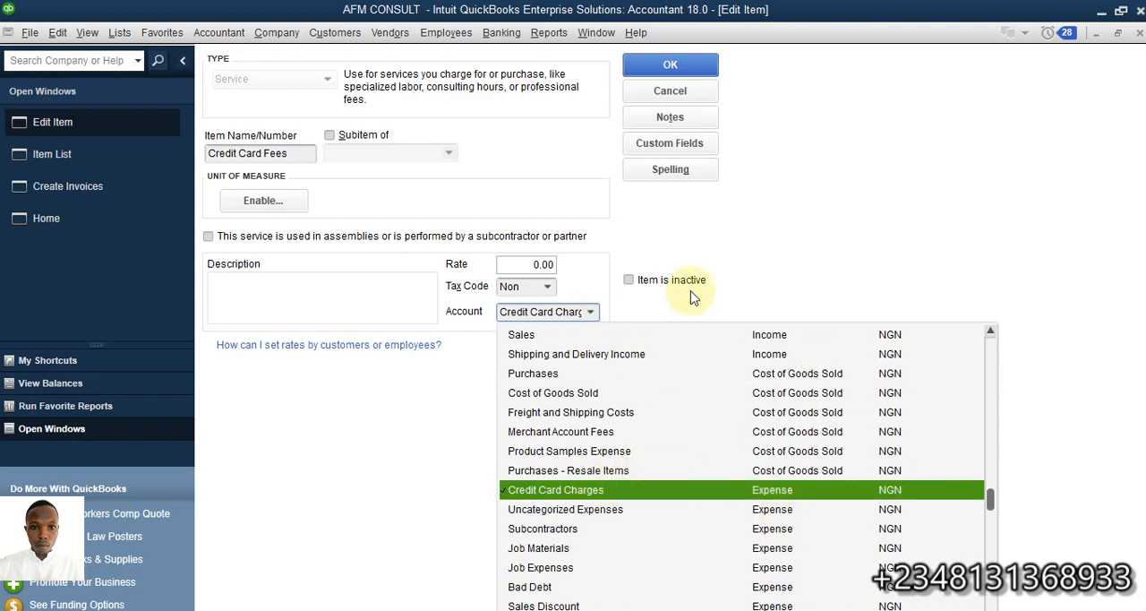
pyautogui.click(677, 491)
pyautogui.click(637, 64)
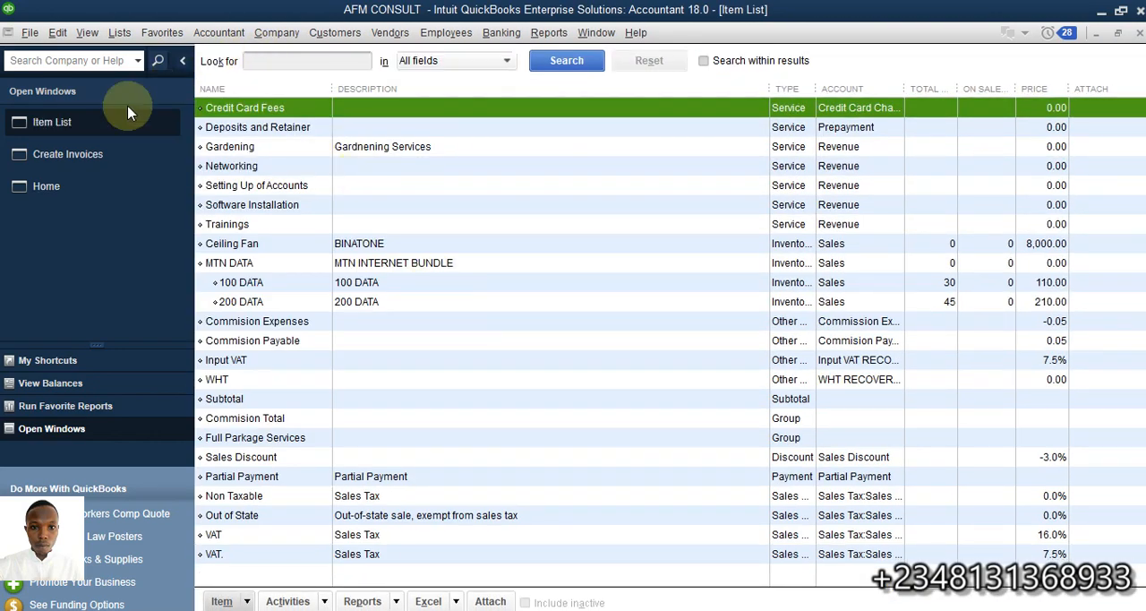
# Return to the invoice and add Credit Card Fees as the second line at a rate of 30, accepting the expense-account item
pyautogui.click(59, 166)
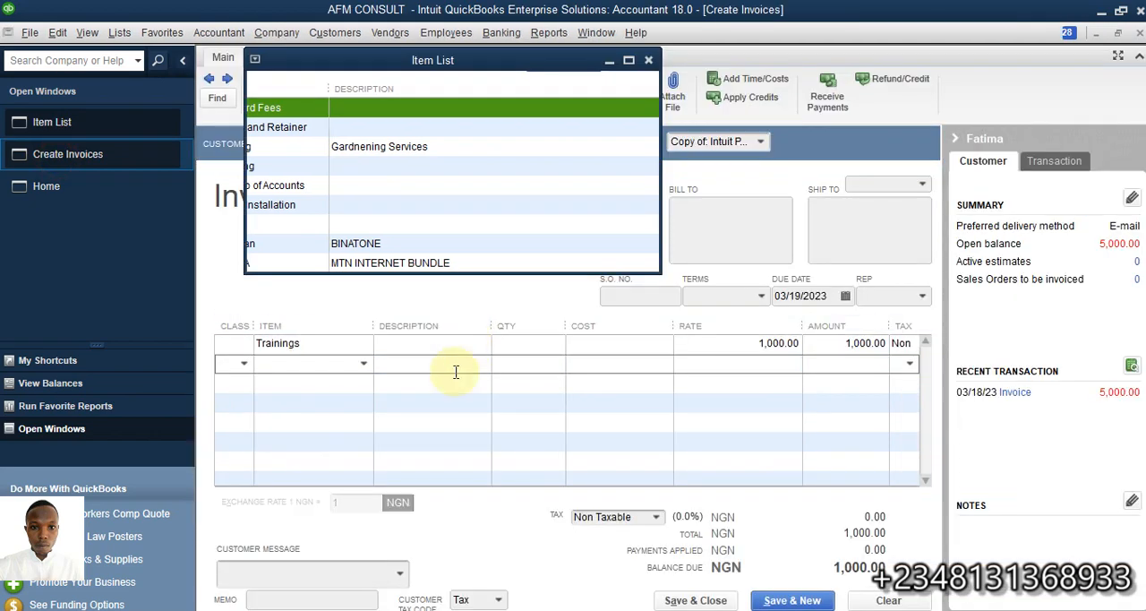
pyautogui.click(365, 362)
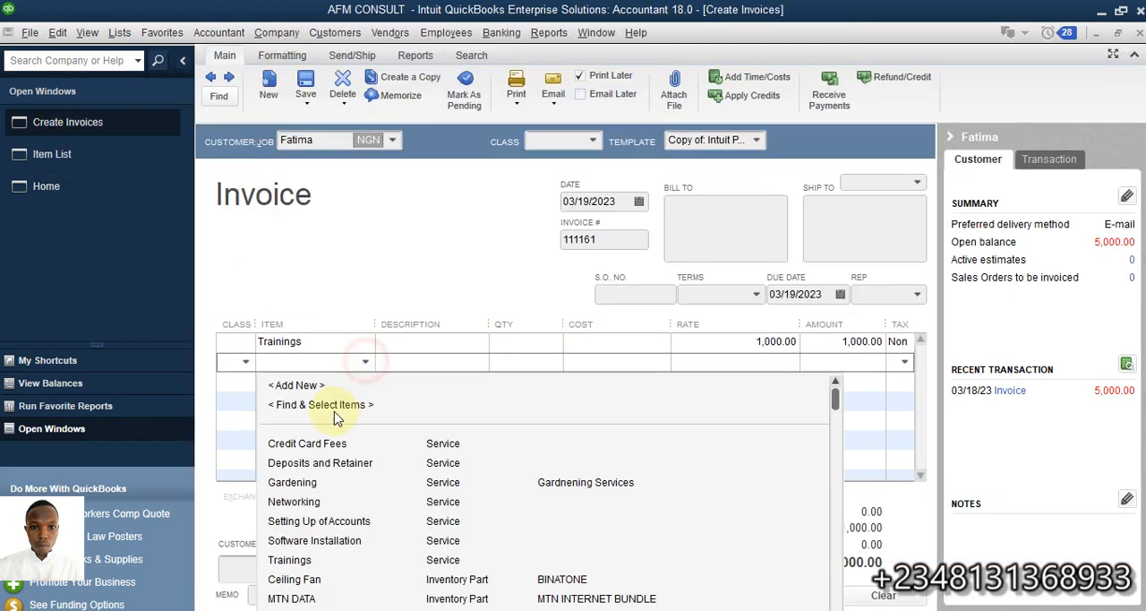
pyautogui.click(301, 441)
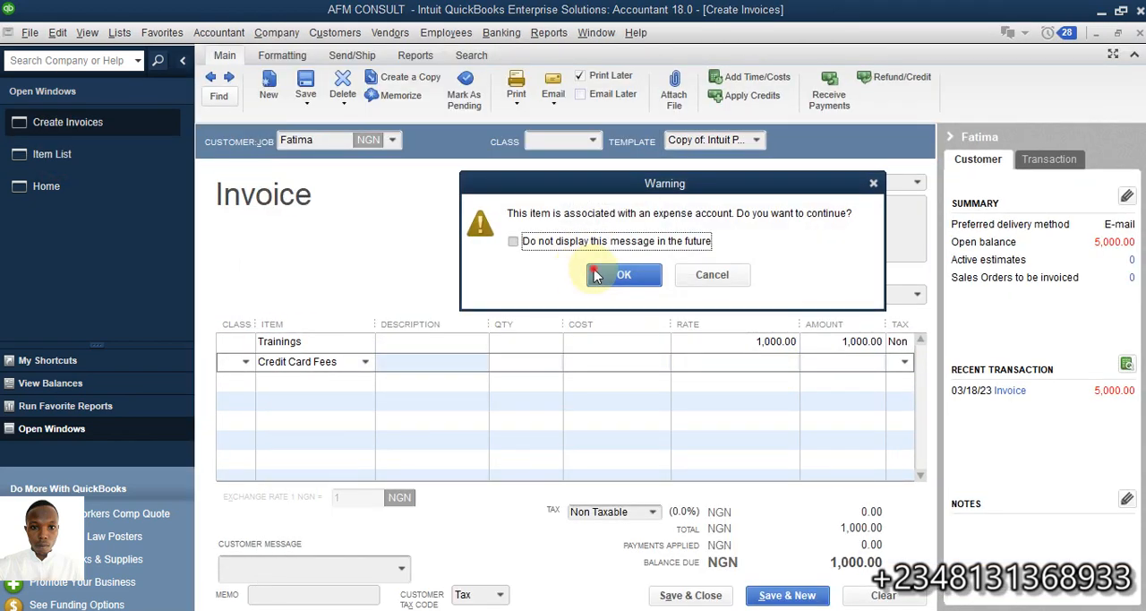
pyautogui.click(592, 275)
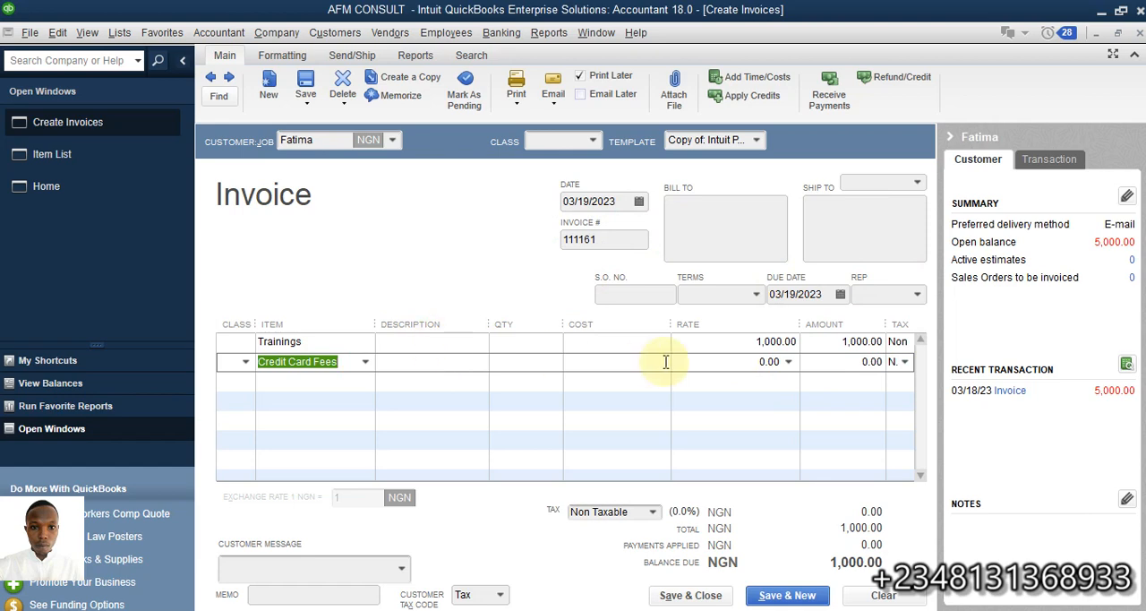
pyautogui.click(759, 366)
pyautogui.write('3')
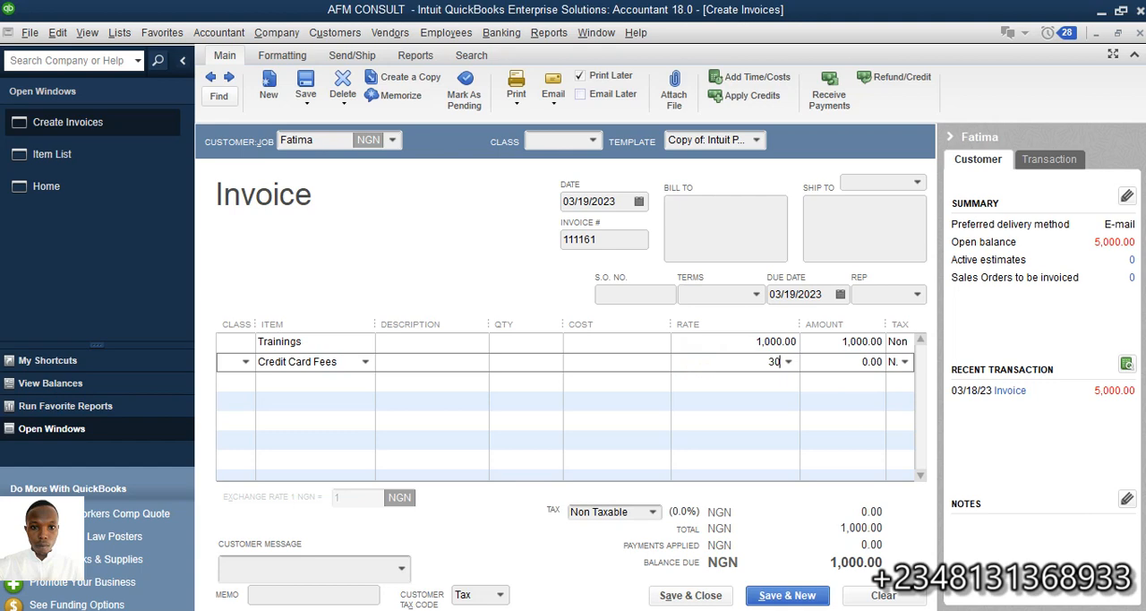
pyautogui.write('0')
pyautogui.click(827, 363)
pyautogui.click(432, 363)
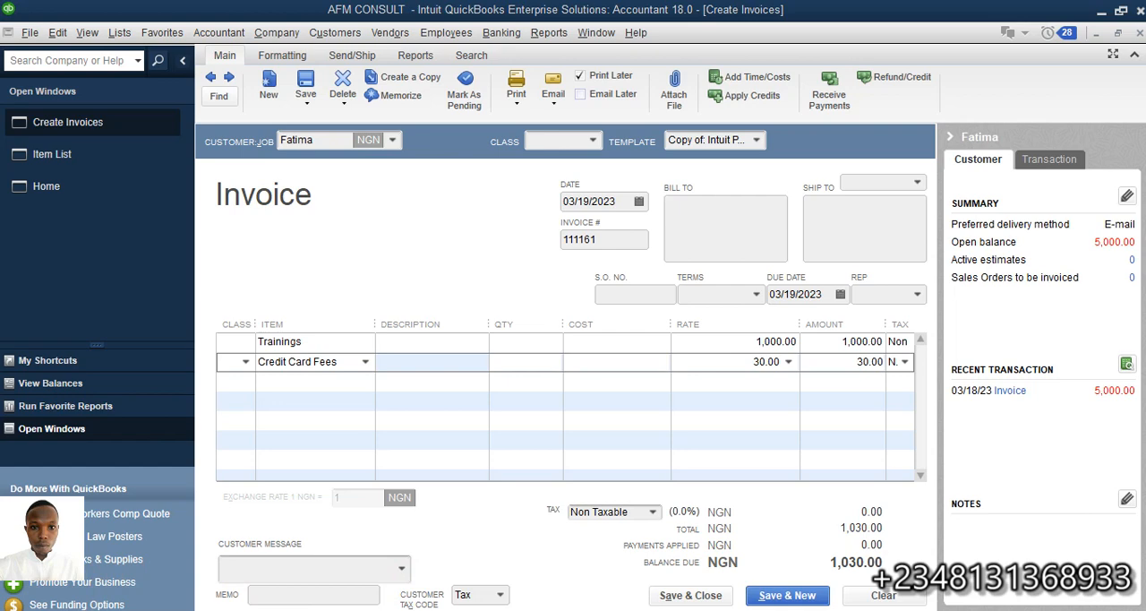
pyautogui.click(159, 225)
# Switch to the Excel workbook, add a new sheet and enter 1030 in cell F5
pyautogui.click(596, 610)
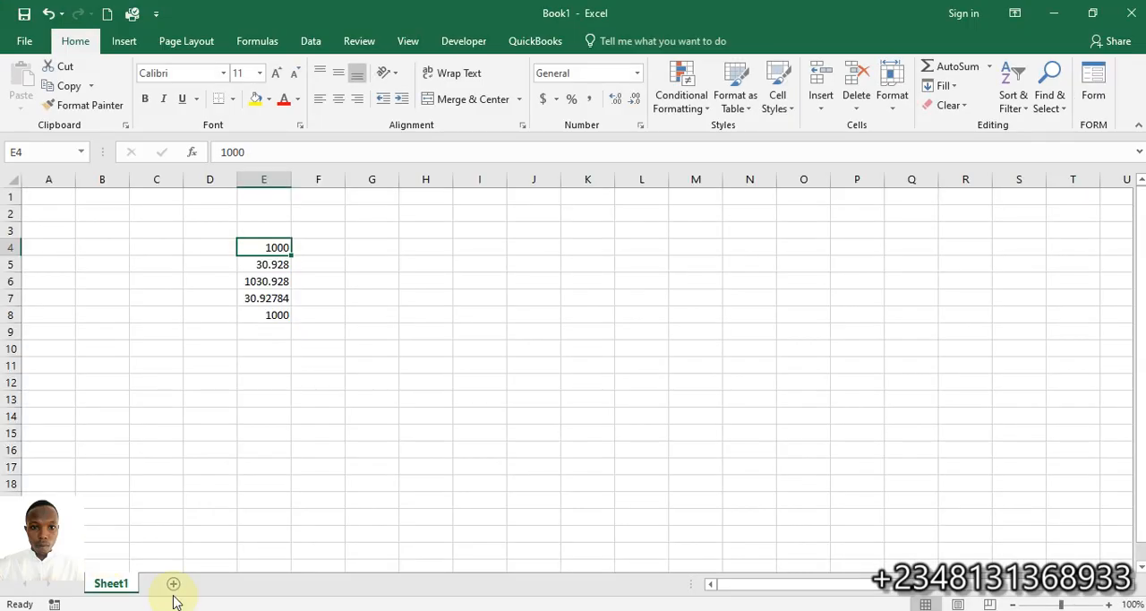
pyautogui.click(173, 584)
pyautogui.click(320, 268)
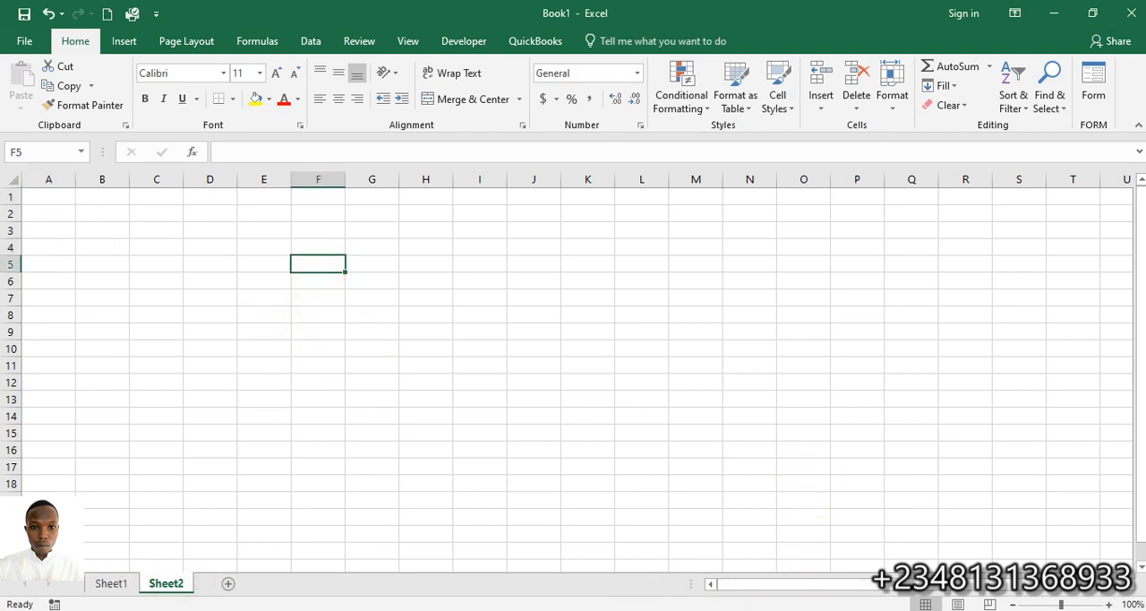
pyautogui.write('10')
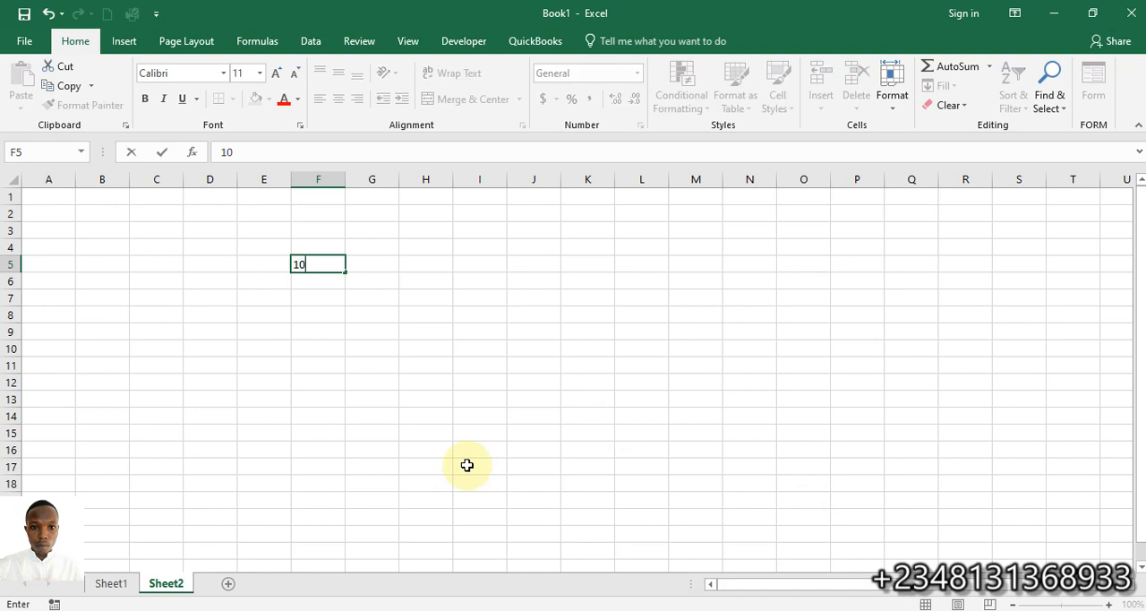
pyautogui.write('30')
pyautogui.press('Return')
# Calculate 3% of the amount in cell F6 with the formula =3/100*F5
pyautogui.write('=3/')
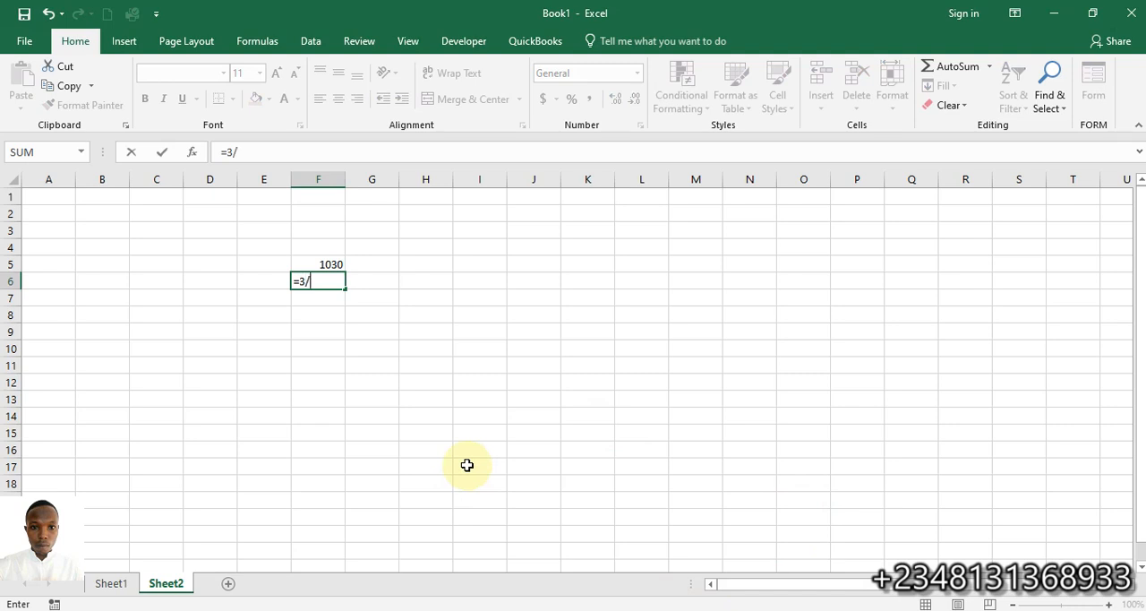
pyautogui.write('100*')
pyautogui.press('Up')
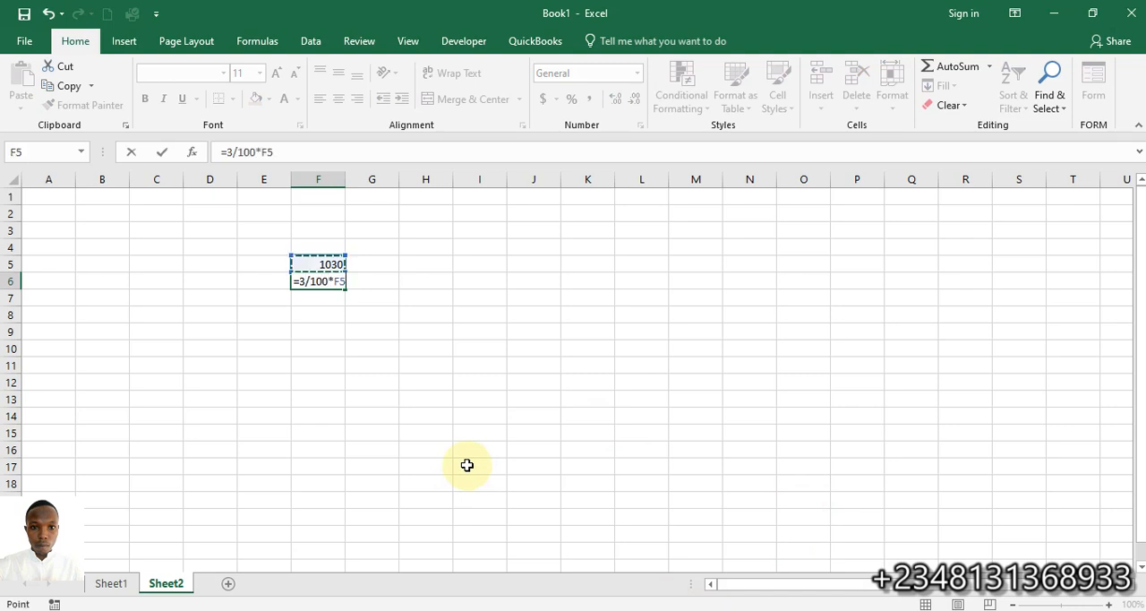
pyautogui.press('Return')
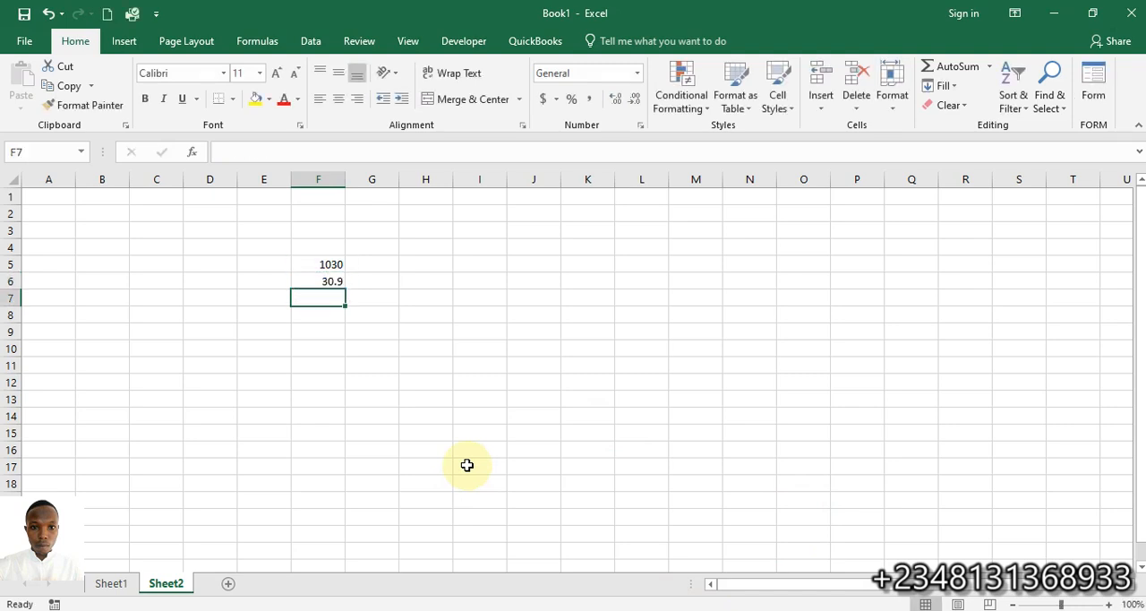
# Subtract the fee from the amount in cell F7 with the formula =F5-F6
pyautogui.write('=')
pyautogui.press('Up')
pyautogui.press('Up')
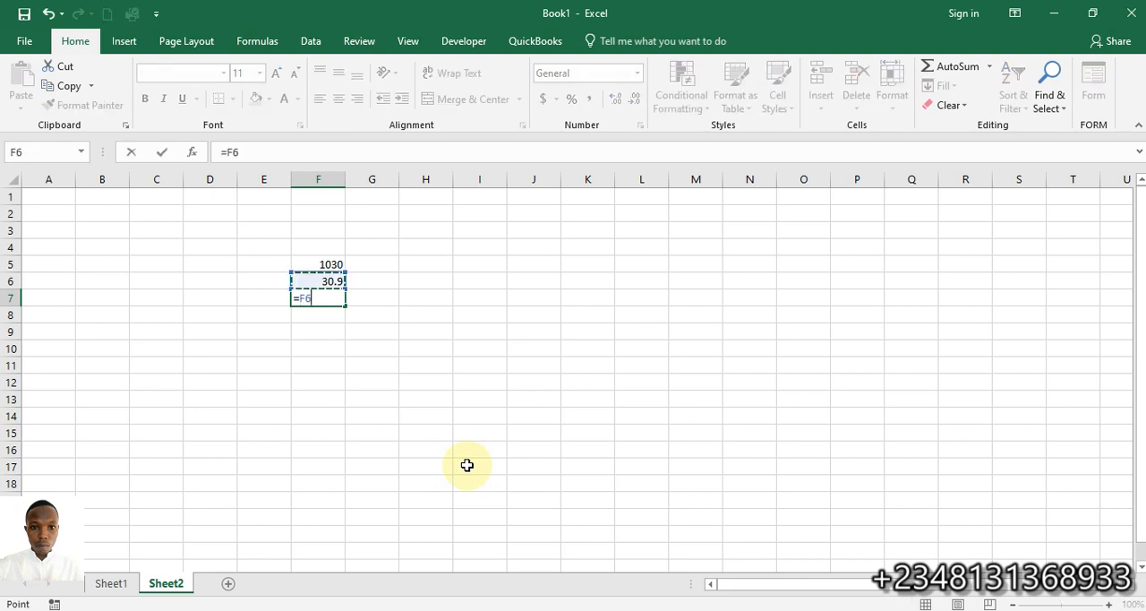
pyautogui.write('-')
pyautogui.press('Up')
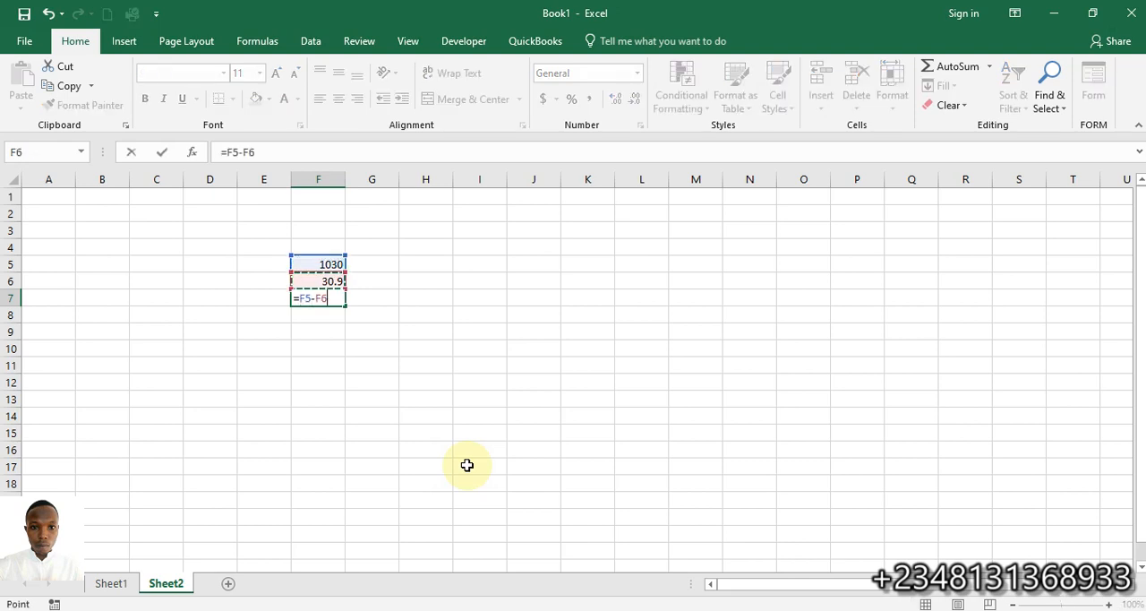
pyautogui.press('Return')
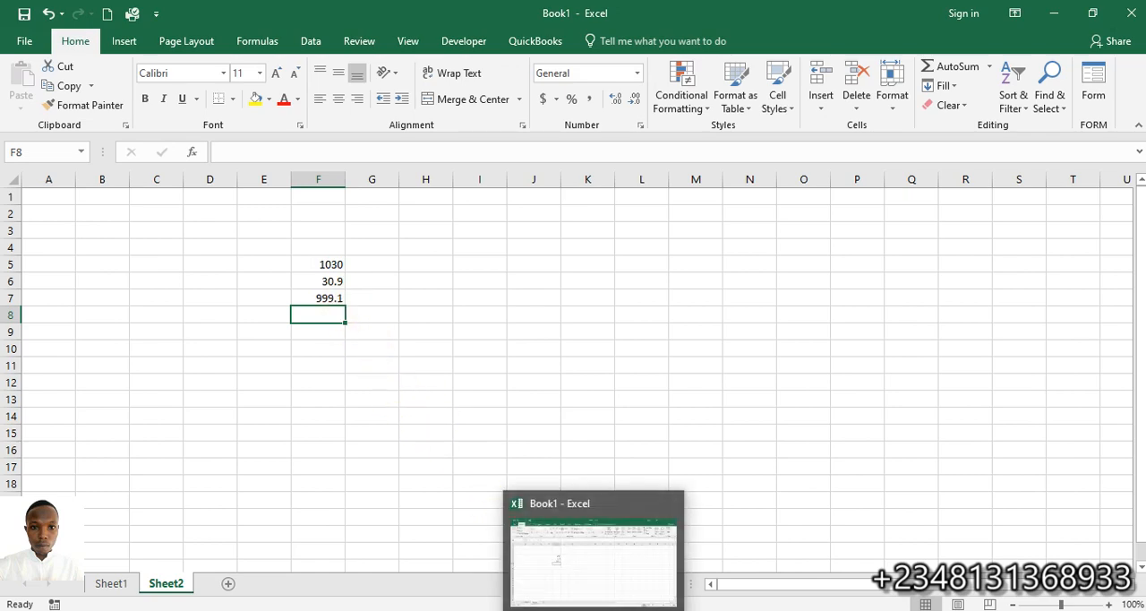
# Switch to QuickBooks and review the rate on the invoice's Trainings line
pyautogui.click(595, 610)
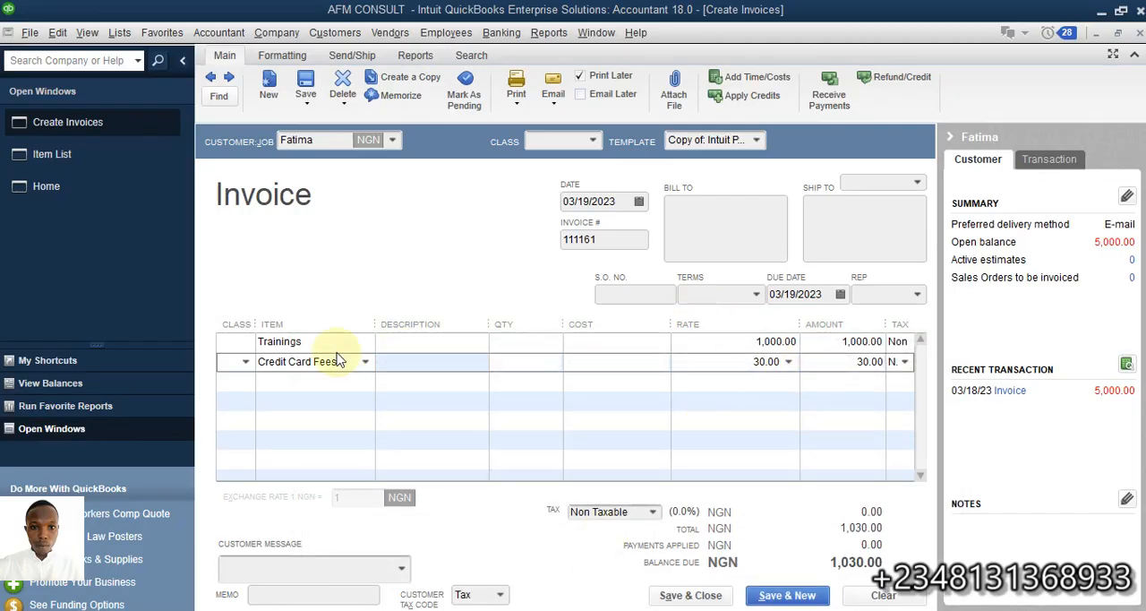
pyautogui.moveTo(750, 342); pyautogui.dragTo(834, 342)
pyautogui.click(737, 338)
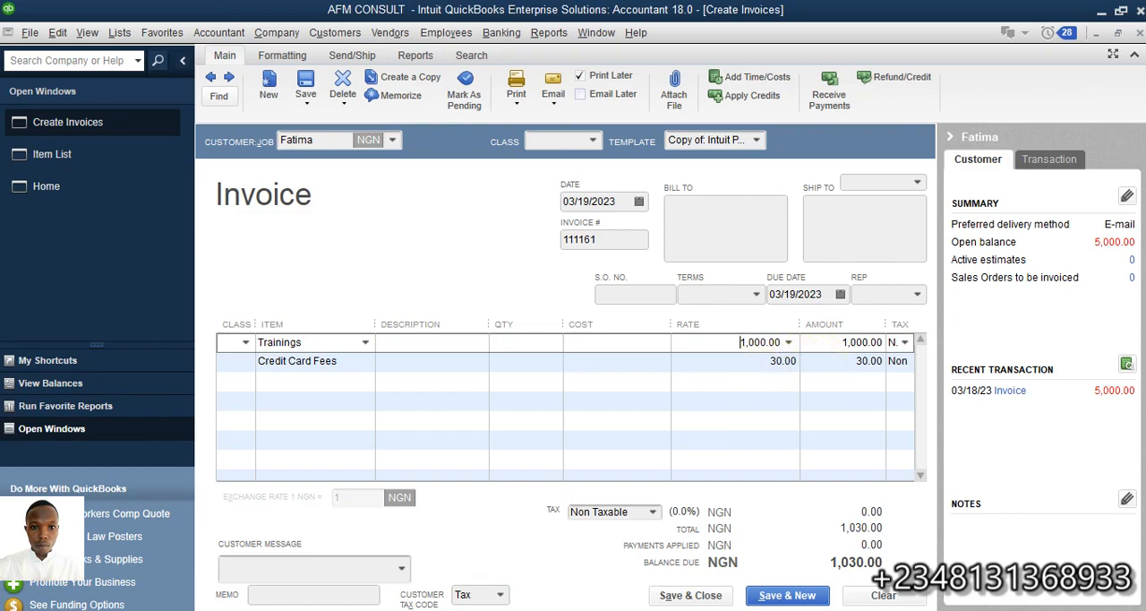
# Switch to the Excel workbook and inspect the base amount in E4 and the fee formula in E5 on Sheet1
pyautogui.click(529, 610)
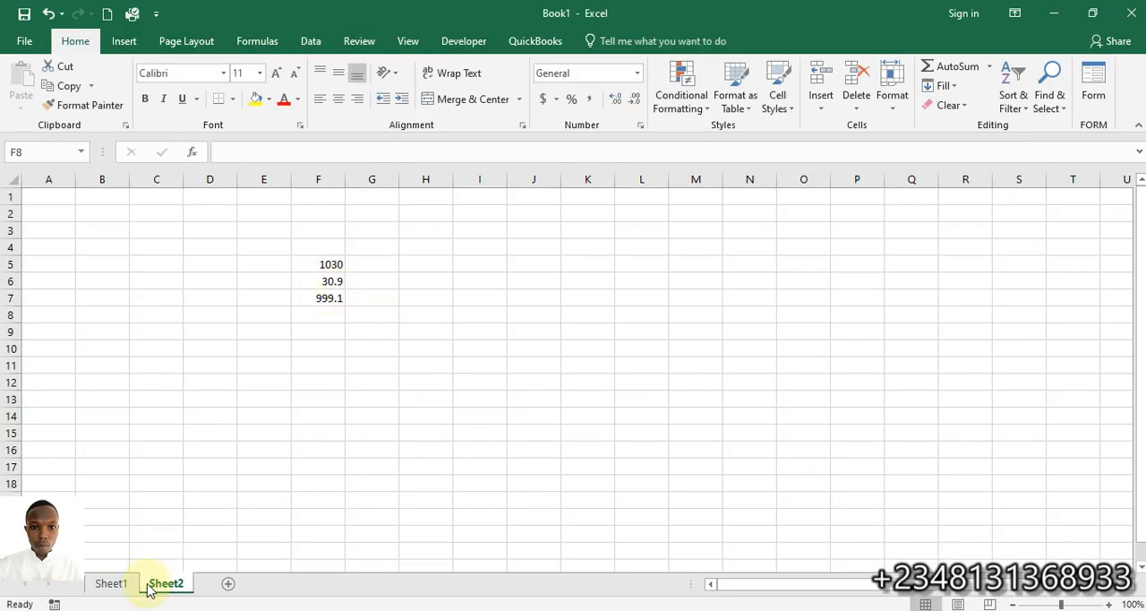
pyautogui.click(111, 583)
pyautogui.click(277, 251)
pyautogui.click(268, 264)
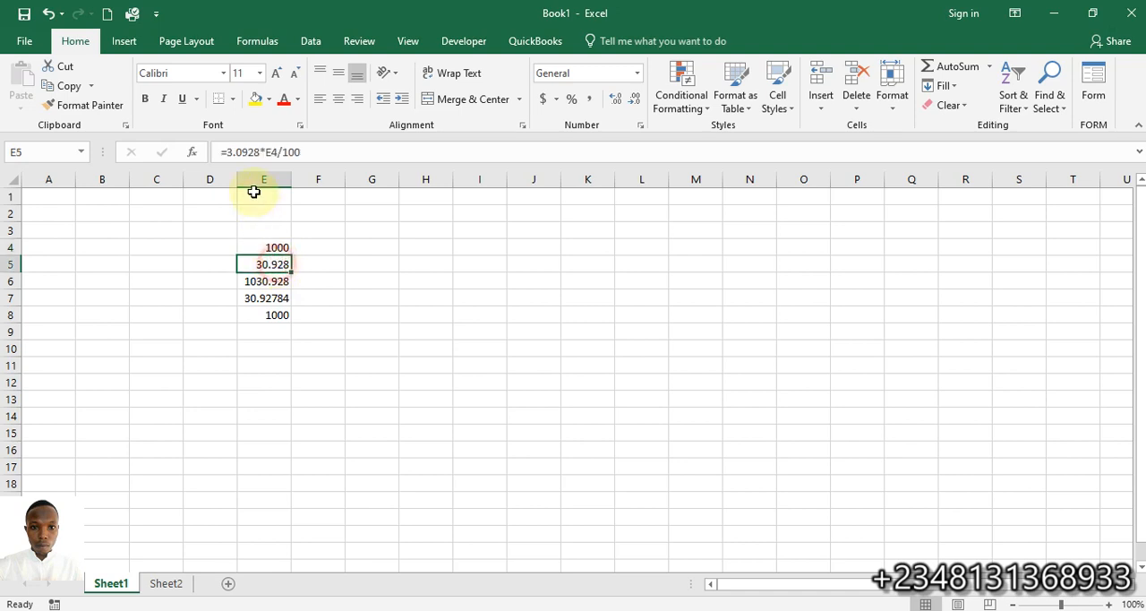
pyautogui.click(261, 152)
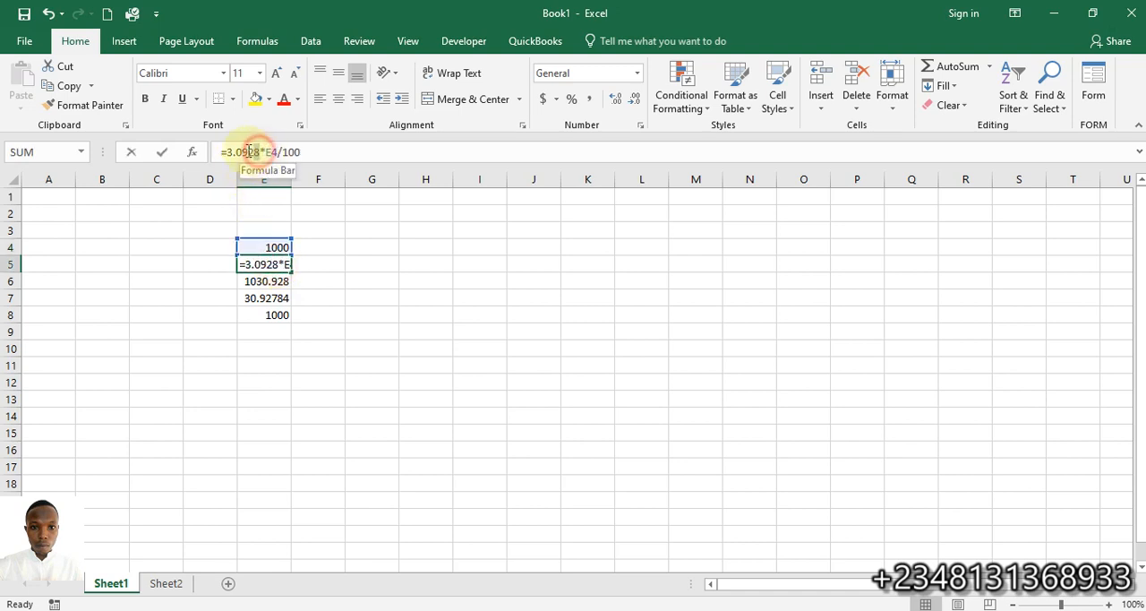
pyautogui.moveTo(257, 152); pyautogui.dragTo(234, 152)
pyautogui.click(356, 293)
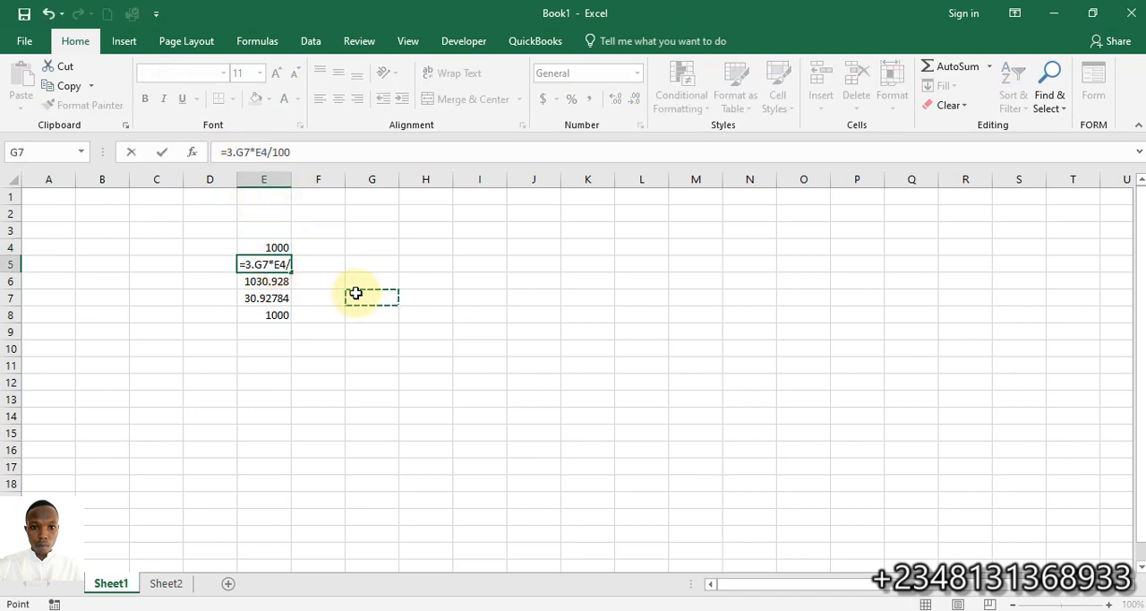
pyautogui.press('Return')
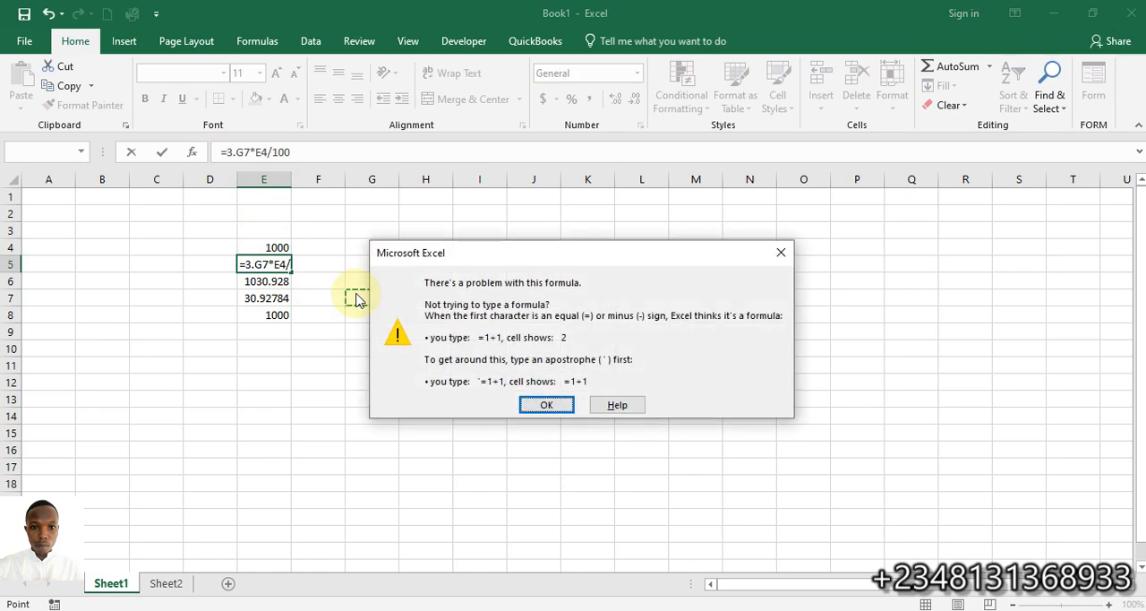
pyautogui.click(780, 254)
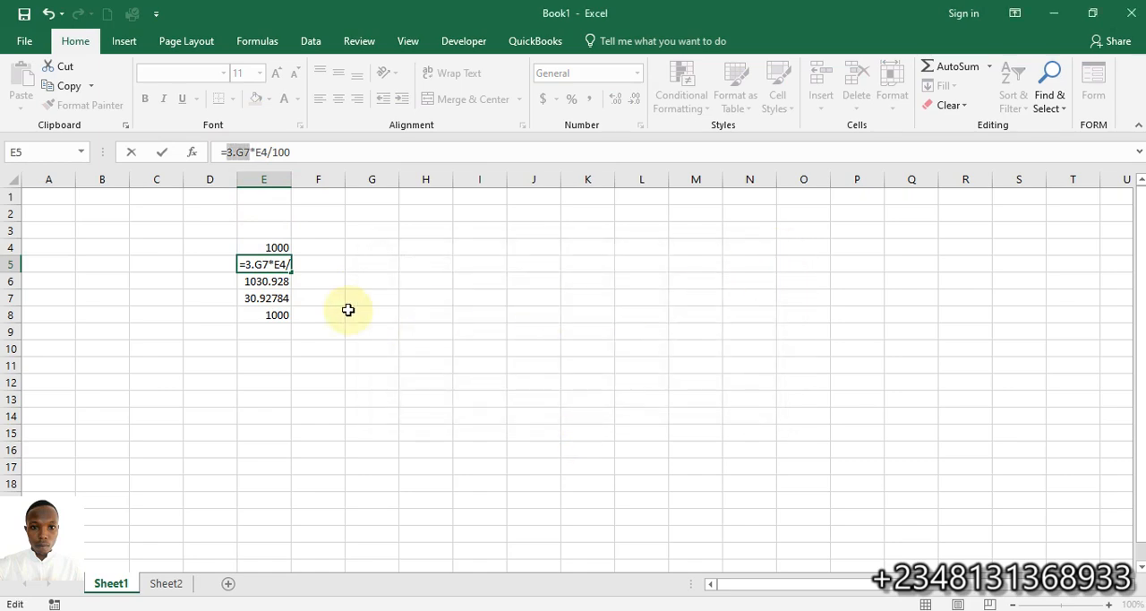
pyautogui.write('3.0928')
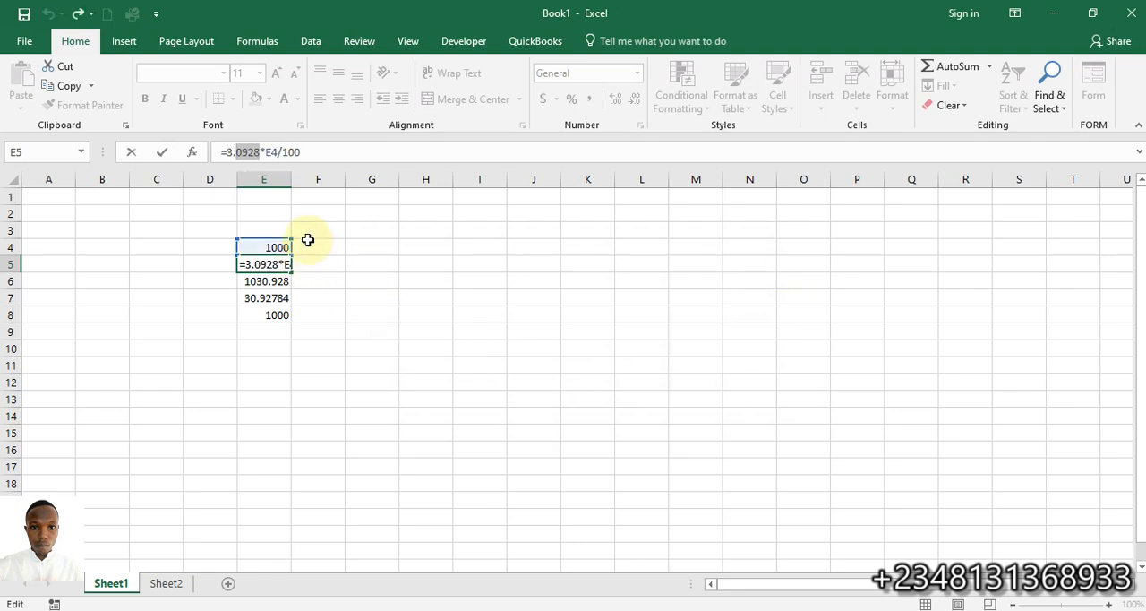
pyautogui.write('\\')
# Try a plain 3% rate in cell E5 by removing the decimals from 3.0928, and undo the change
pyautogui.press('BackSpace')
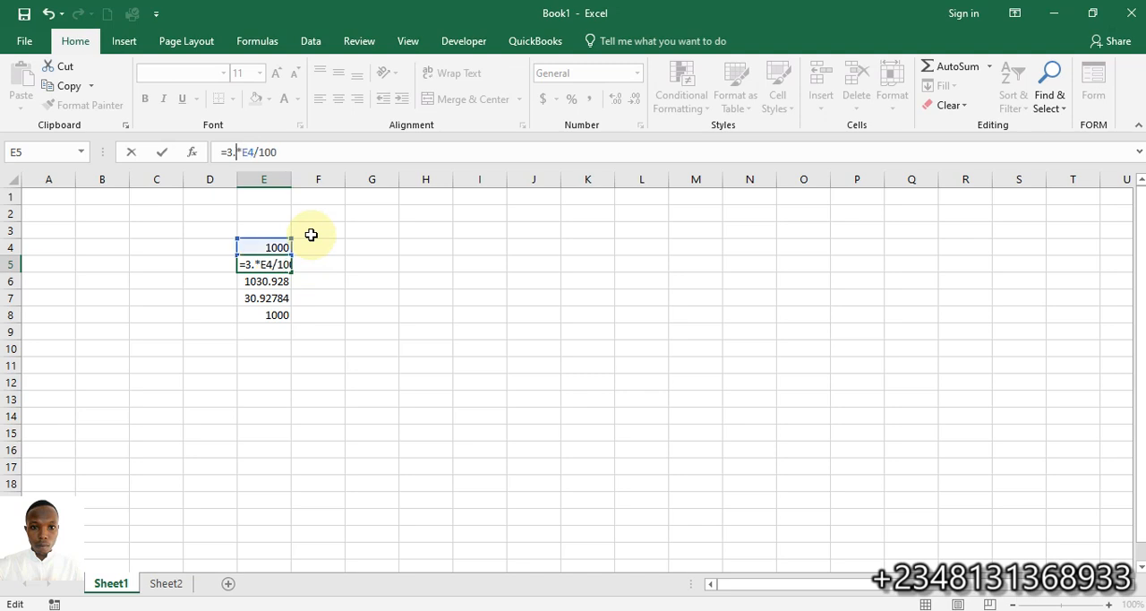
pyautogui.press('Return')
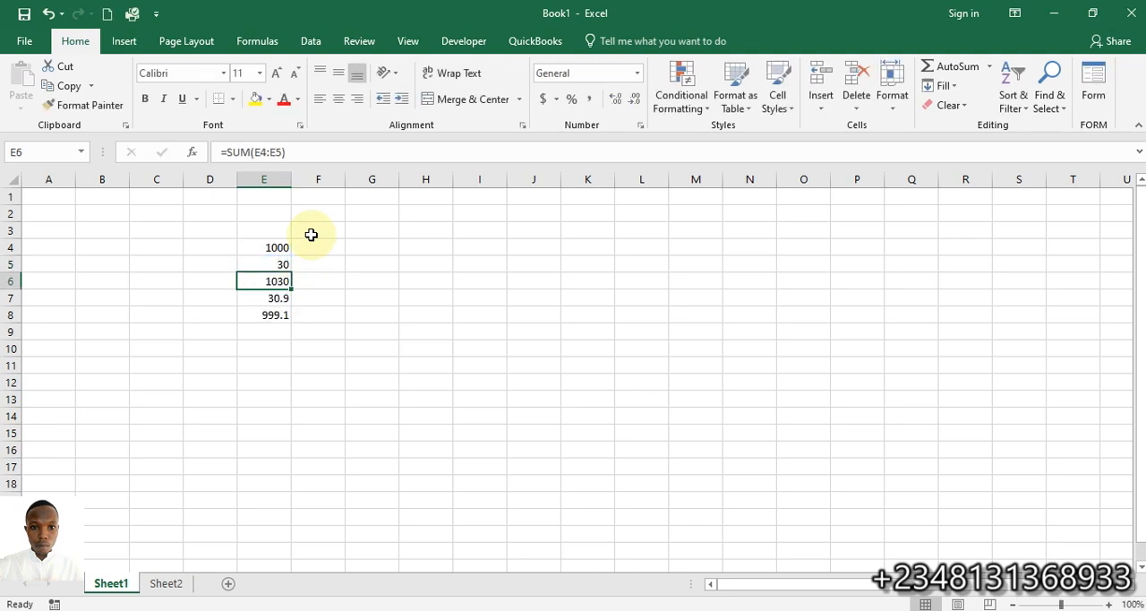
pyautogui.hotkey('ctrl', 'z')
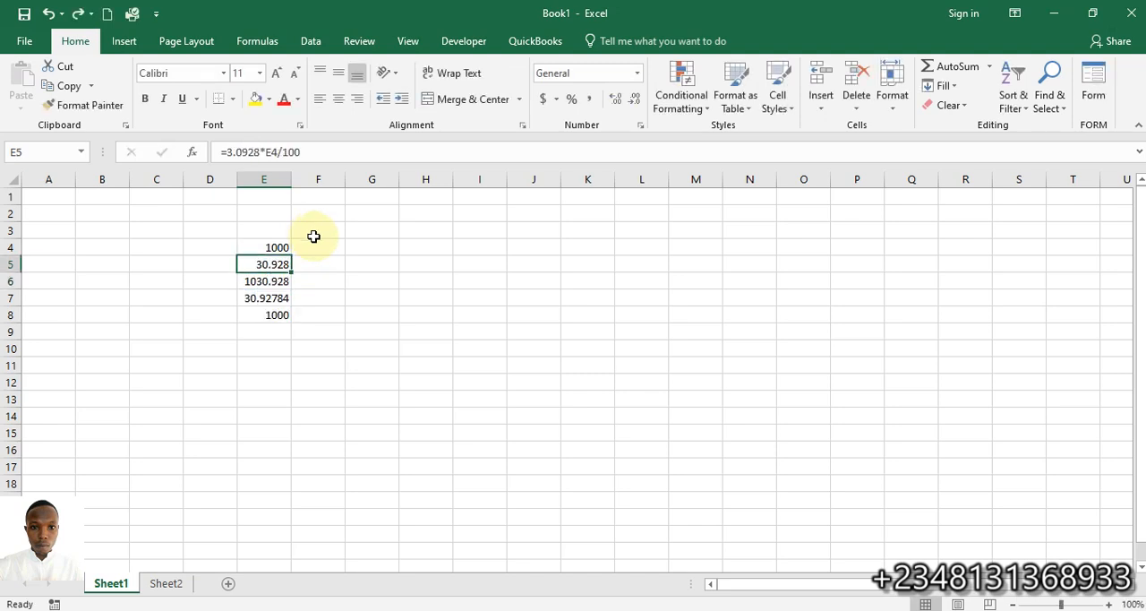
# Test the fee calculation with a base amount of 15000 in cell E4 and check the net amount in E8
pyautogui.click(264, 242)
pyautogui.write('15')
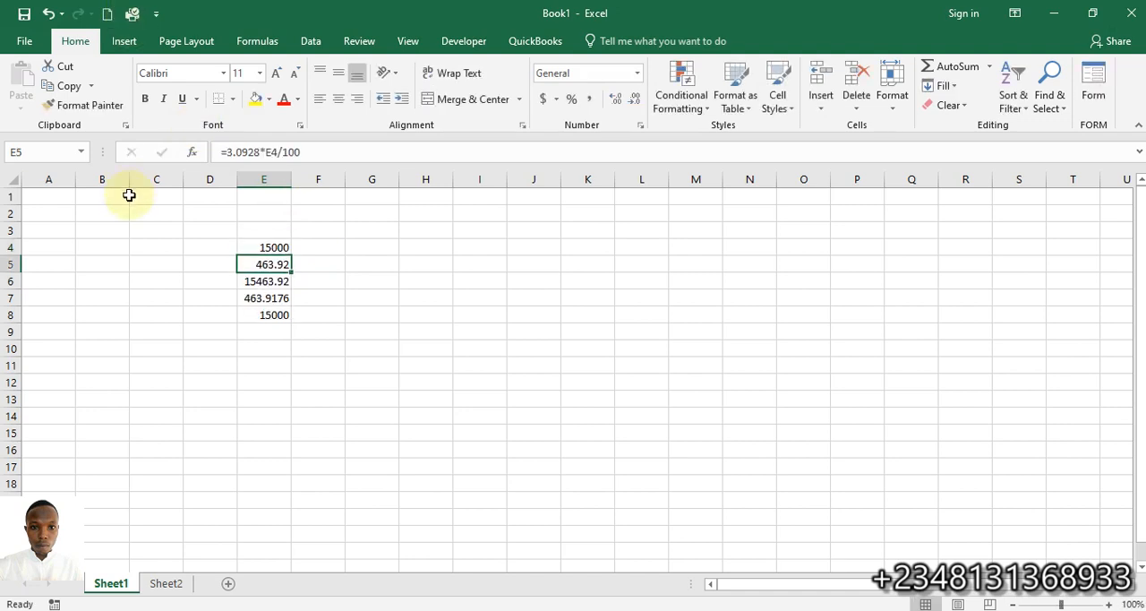
pyautogui.moveTo(259, 318)
pyautogui.mouseDown()
pyautogui.moveTo(260, 337)
pyautogui.moveTo(272, 315)
pyautogui.mouseUp()
# Test the fee calculation with a base amount of 25000 in cell E4 and check the net amount in E8
pyautogui.click(270, 247)
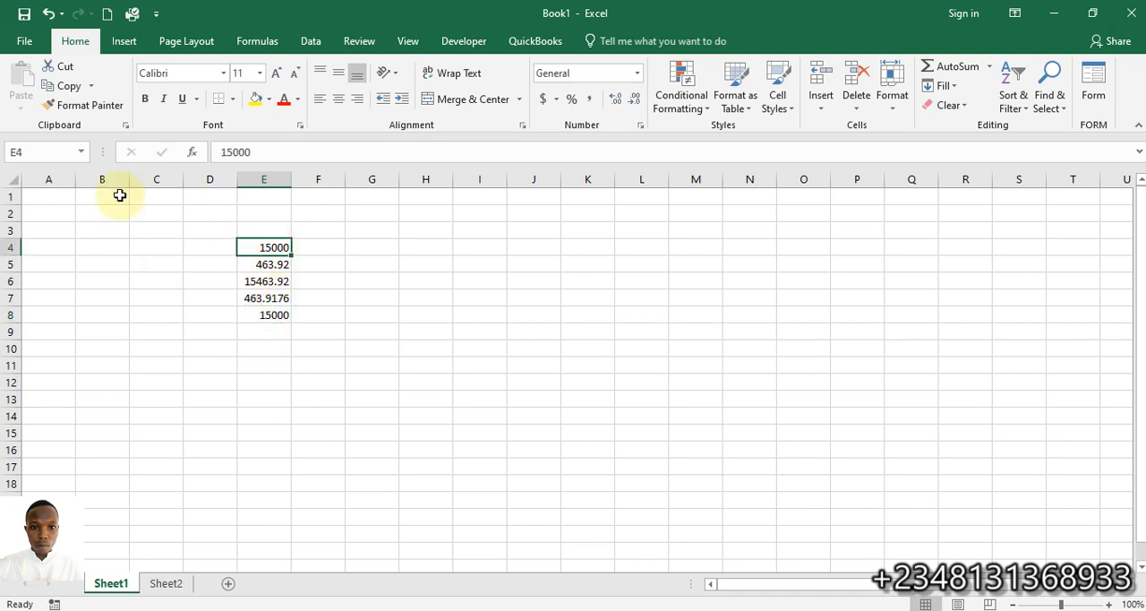
pyautogui.write('25')
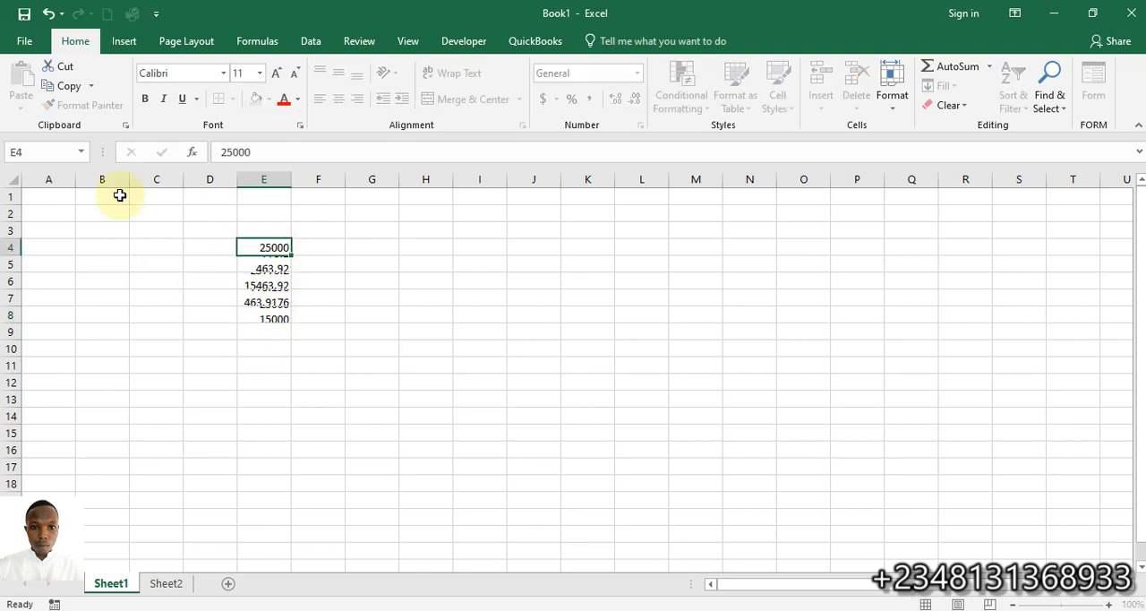
pyautogui.press('Return')
pyautogui.click(271, 314)
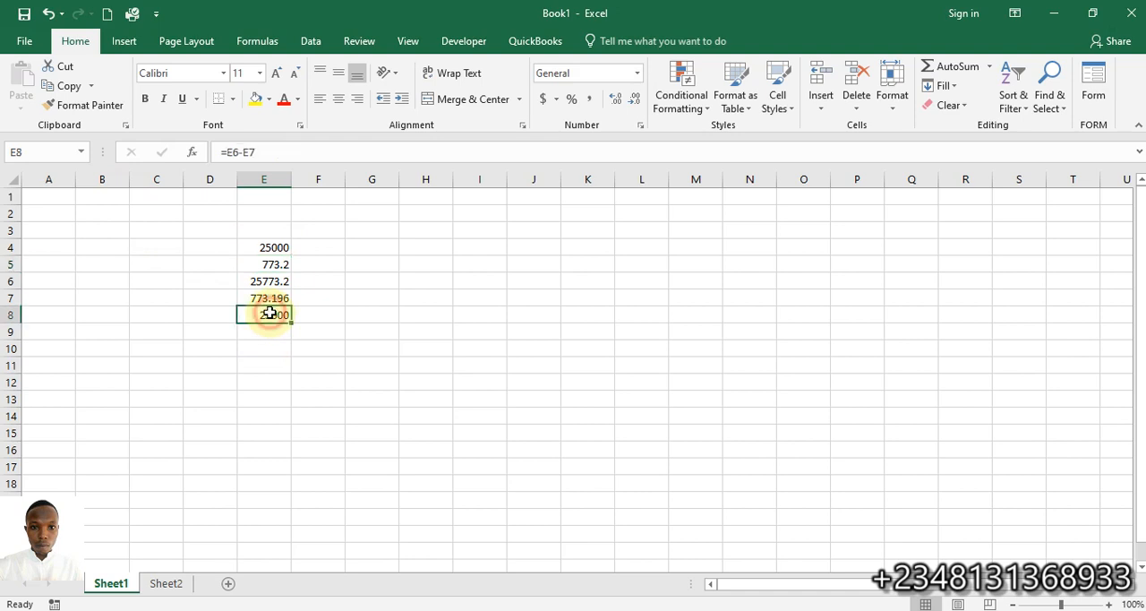
# Examine the formulas in cells E5 to E8 and compare the base amount in E4 with the net amount in E8
pyautogui.click(273, 260)
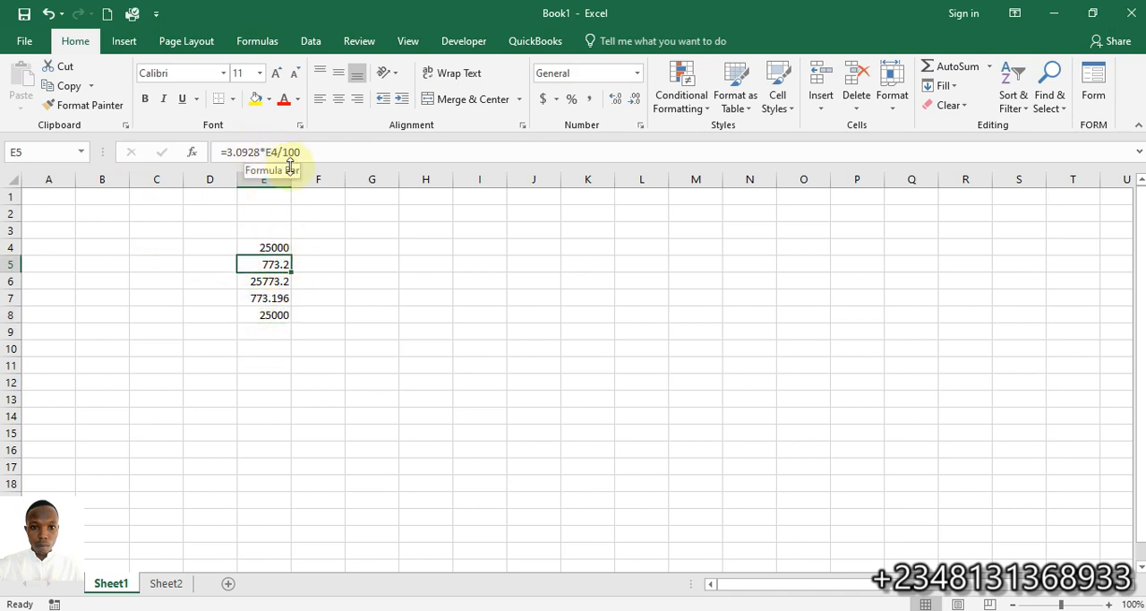
pyautogui.click(273, 247)
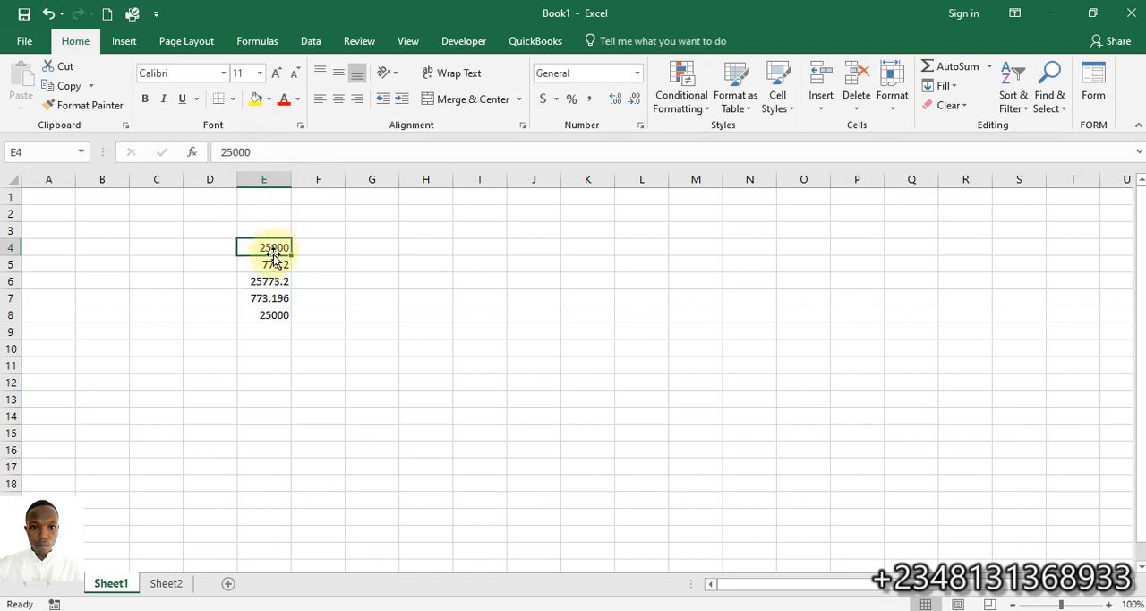
pyautogui.click(271, 266)
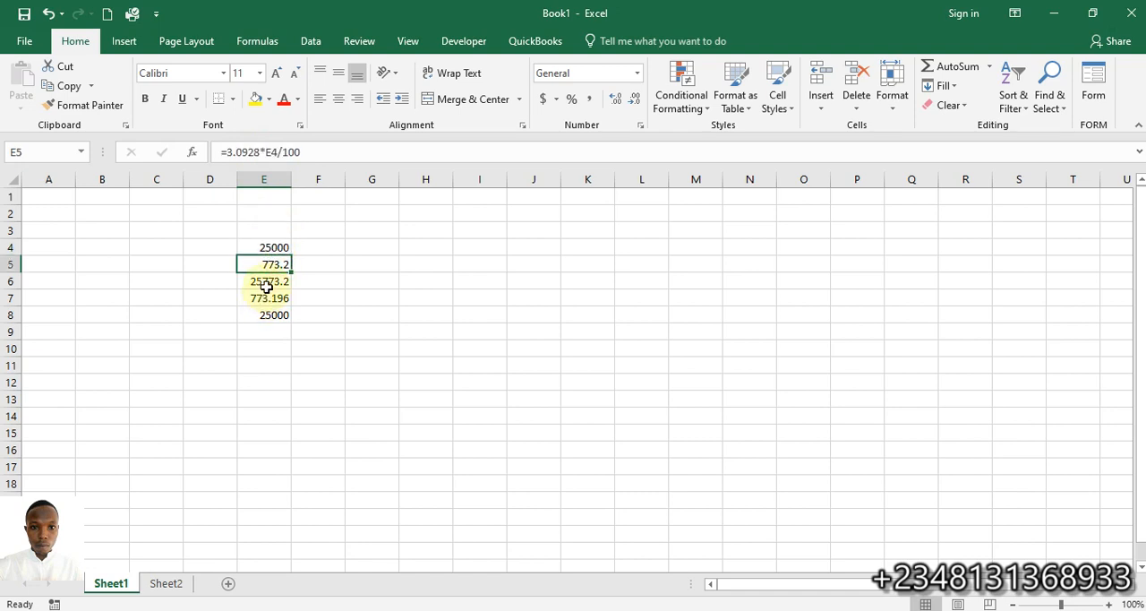
pyautogui.click(266, 284)
pyautogui.click(260, 297)
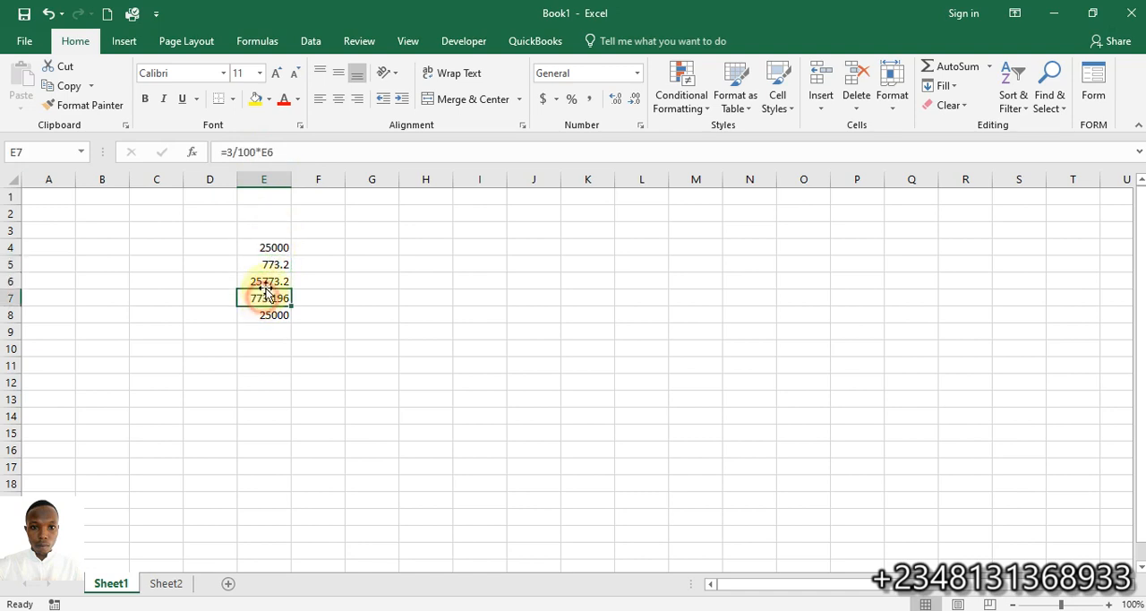
pyautogui.click(260, 281)
pyautogui.doubleClick(264, 281)
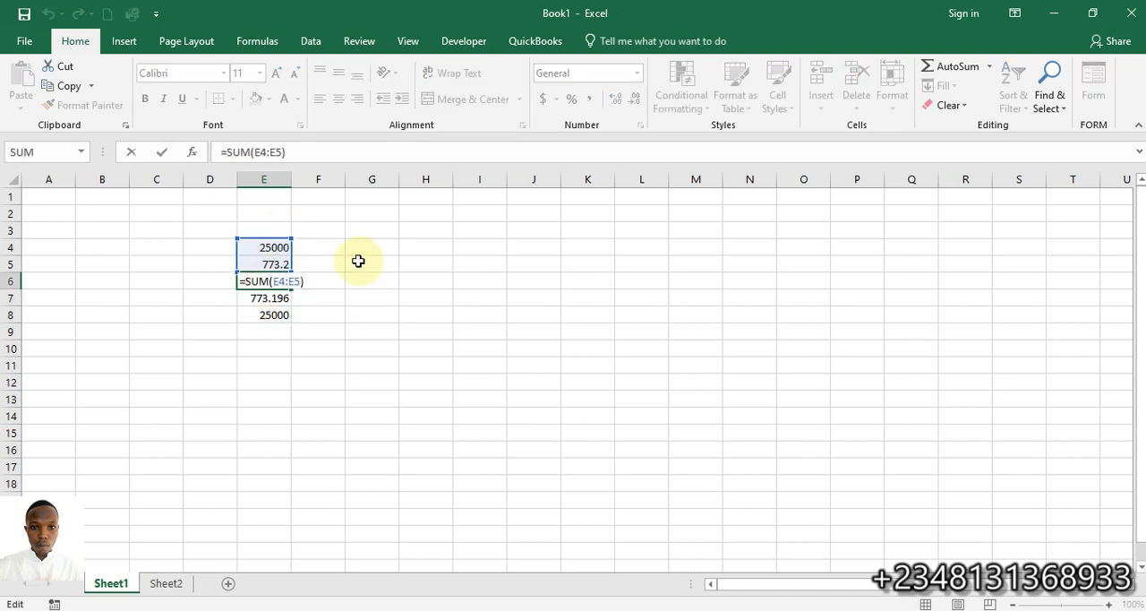
pyautogui.press('Return')
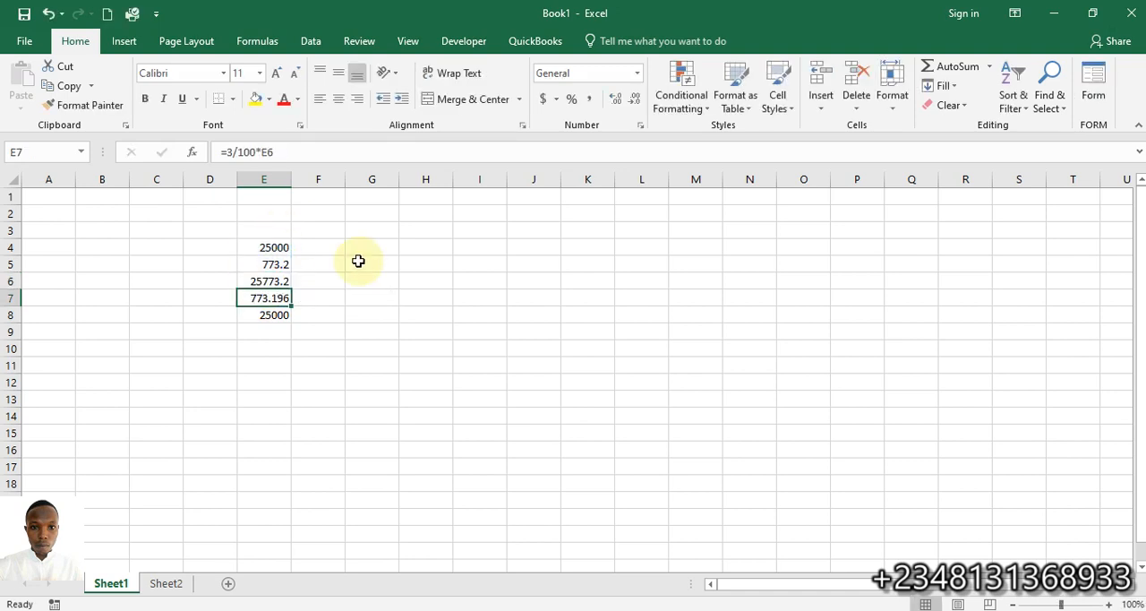
pyautogui.doubleClick(270, 299)
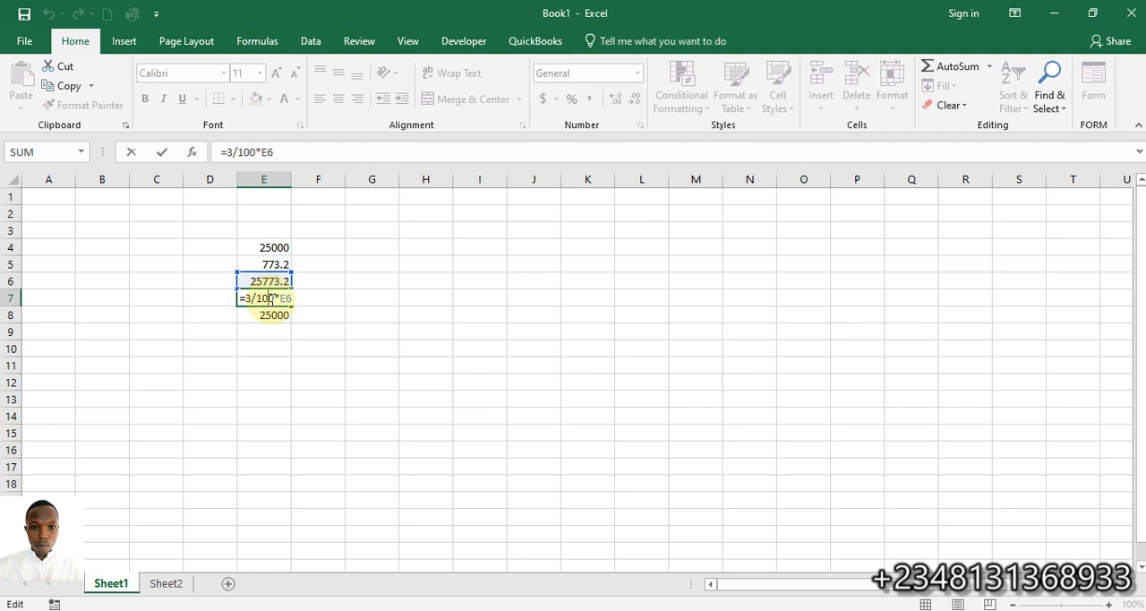
pyautogui.press('Return')
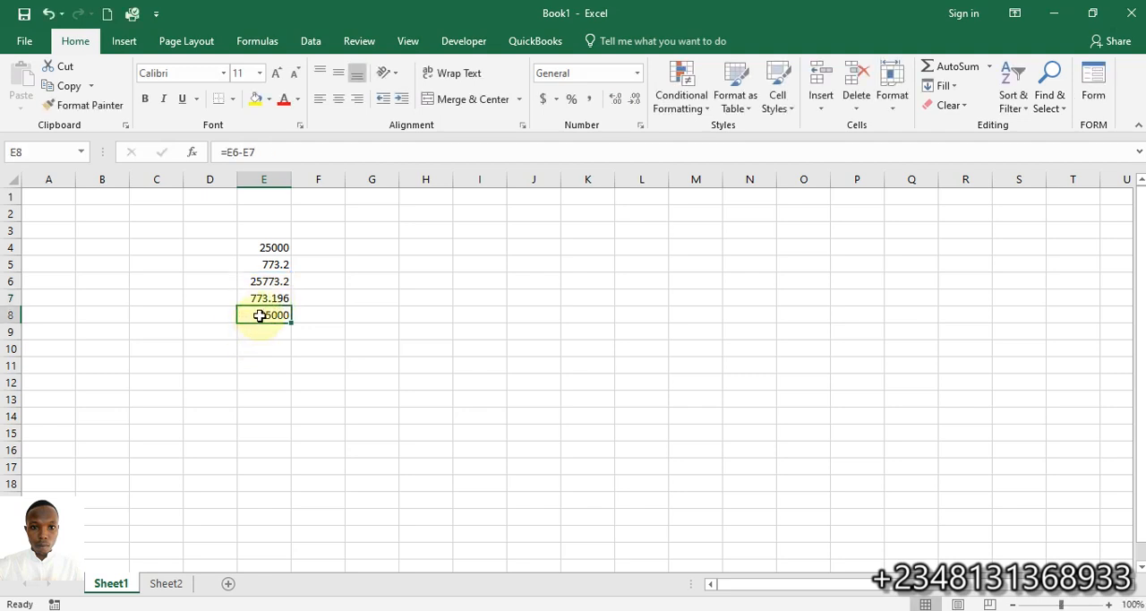
pyautogui.doubleClick(260, 315)
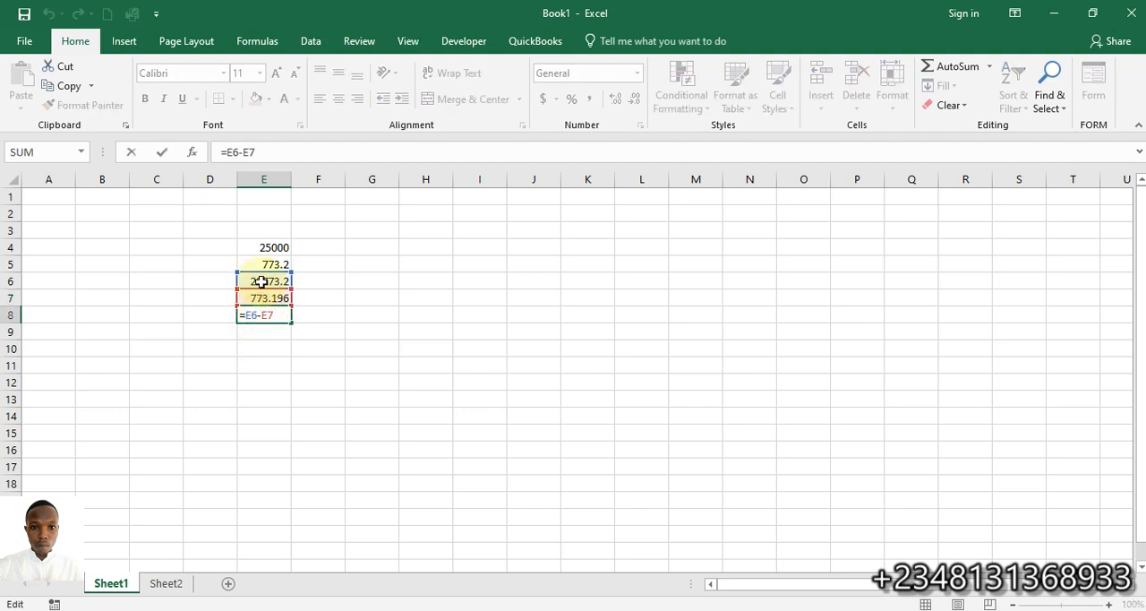
pyautogui.press('Return')
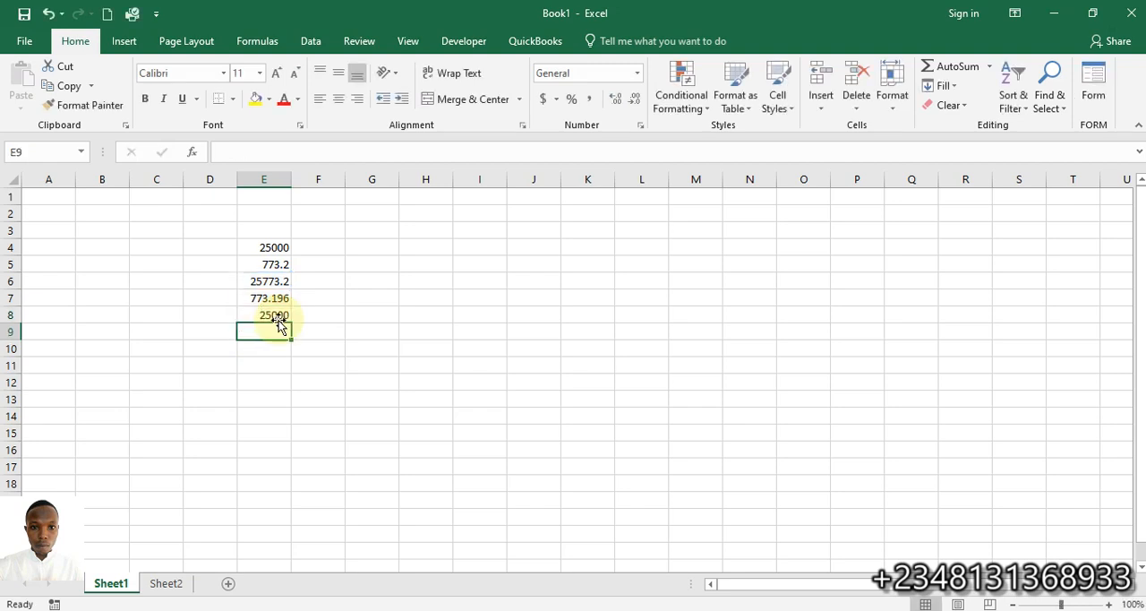
pyautogui.click(276, 246)
pyautogui.click(280, 315)
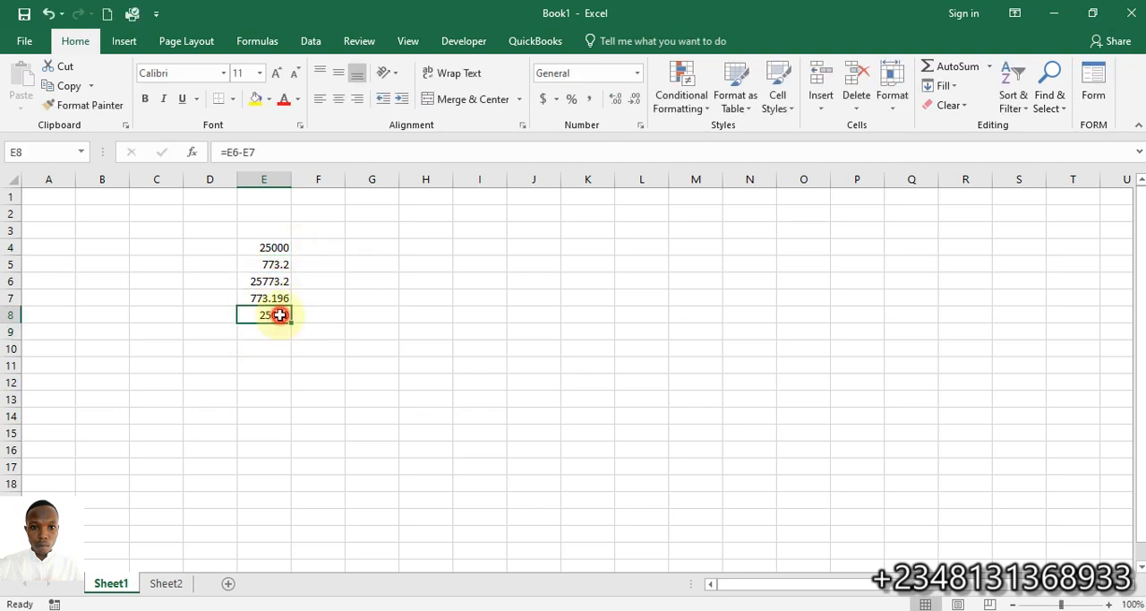
# Set the base amount in cell E4 to 1000
pyautogui.click(273, 245)
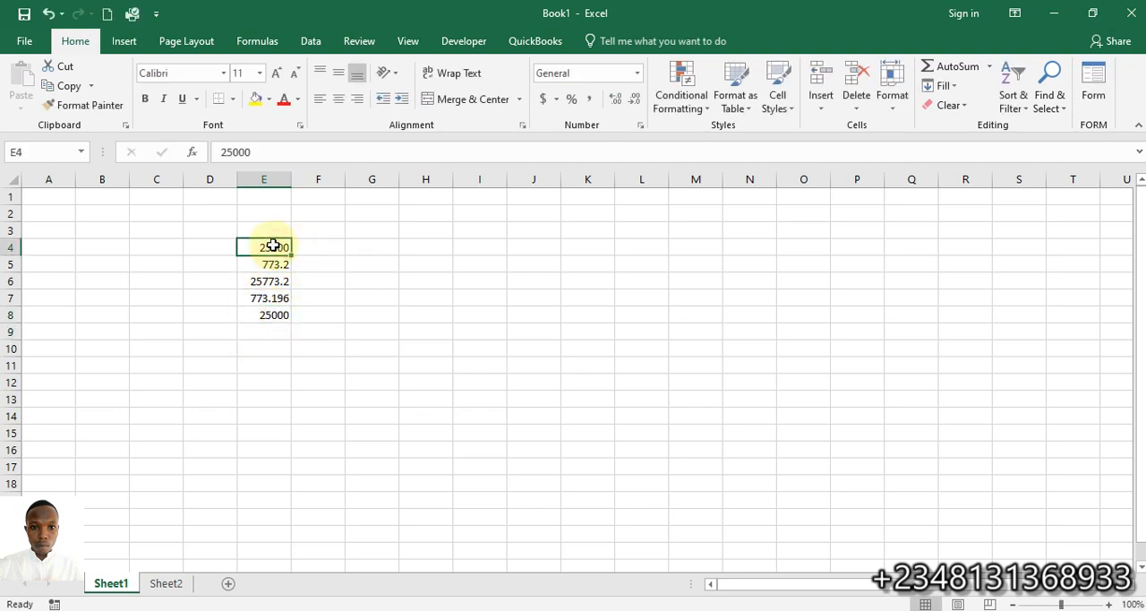
pyautogui.write('100')
pyautogui.press('Return')
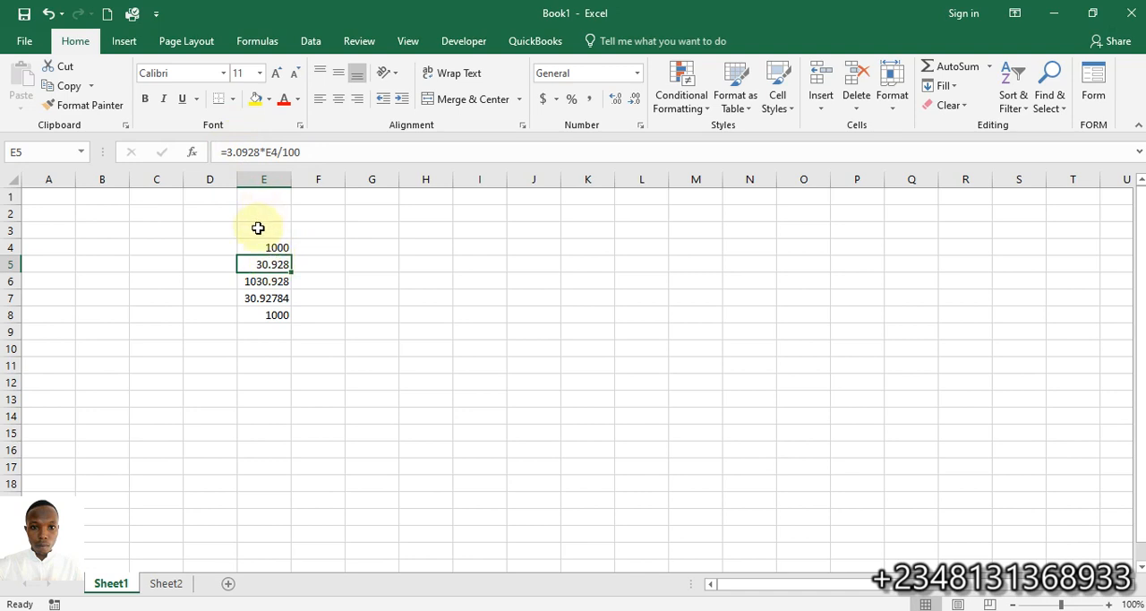
# Inspect the fee formula in cell E5 without changing it, and switch back to the QuickBooks invoice
pyautogui.doubleClick(249, 264)
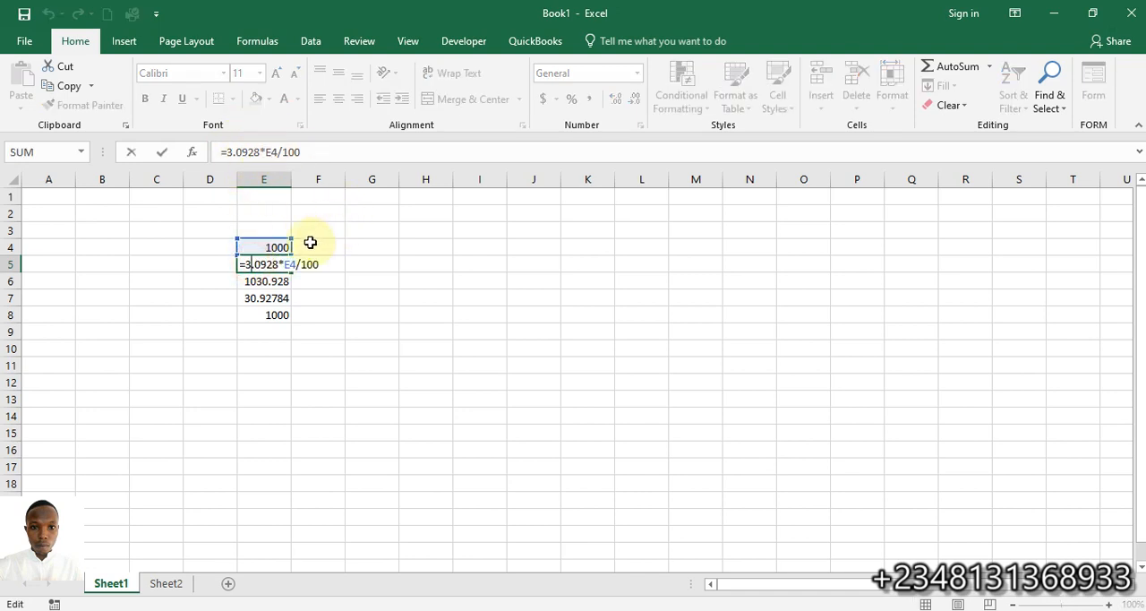
pyautogui.press('Return')
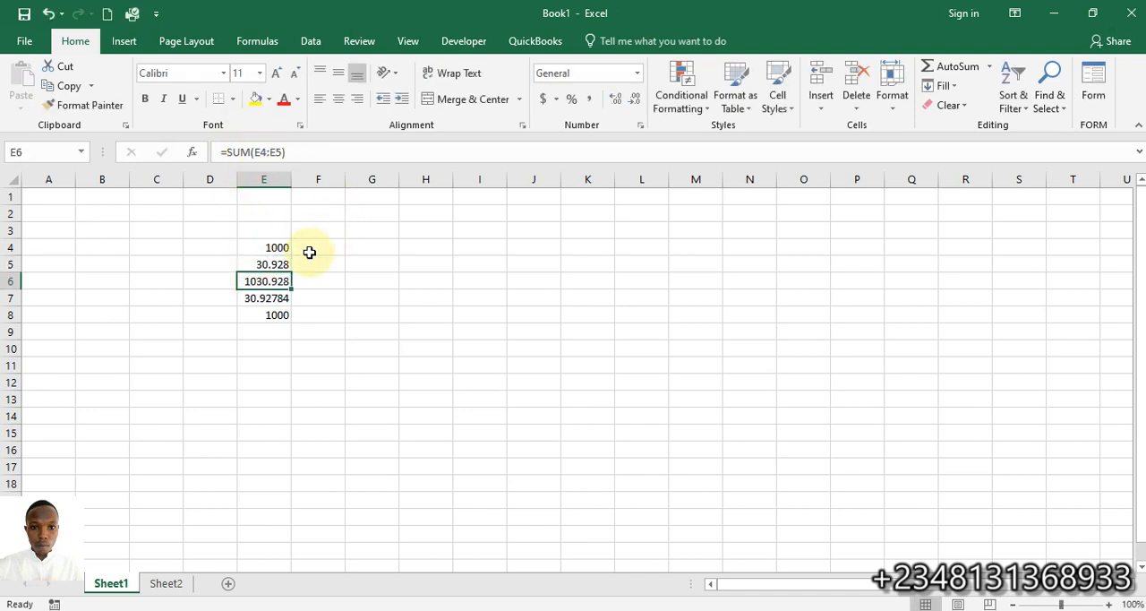
pyautogui.click(255, 266)
pyautogui.rightClick(256, 267)
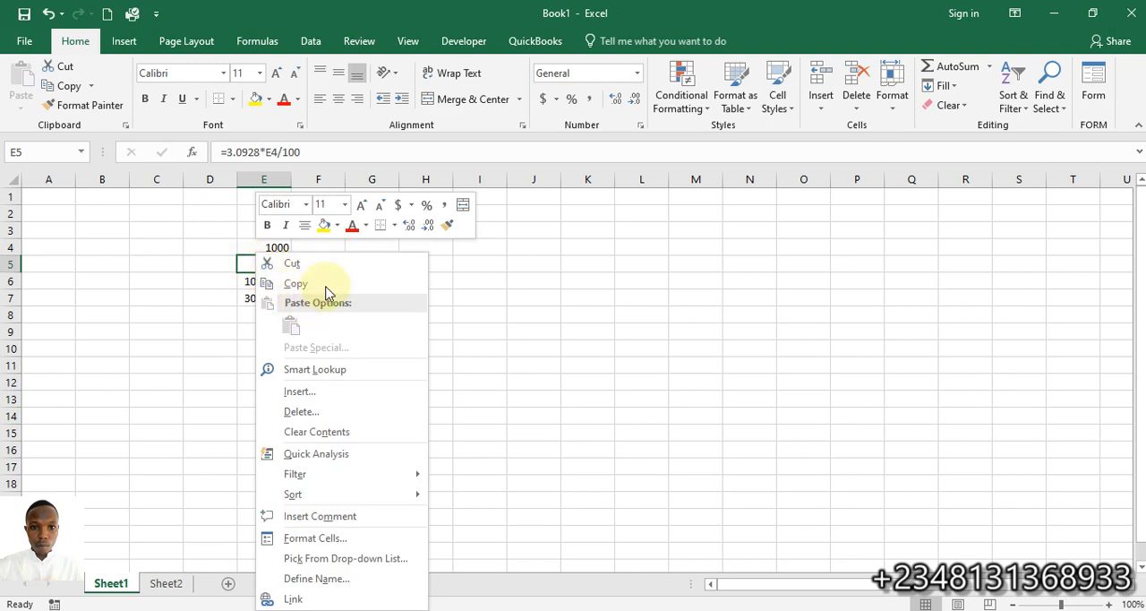
pyautogui.click(501, 287)
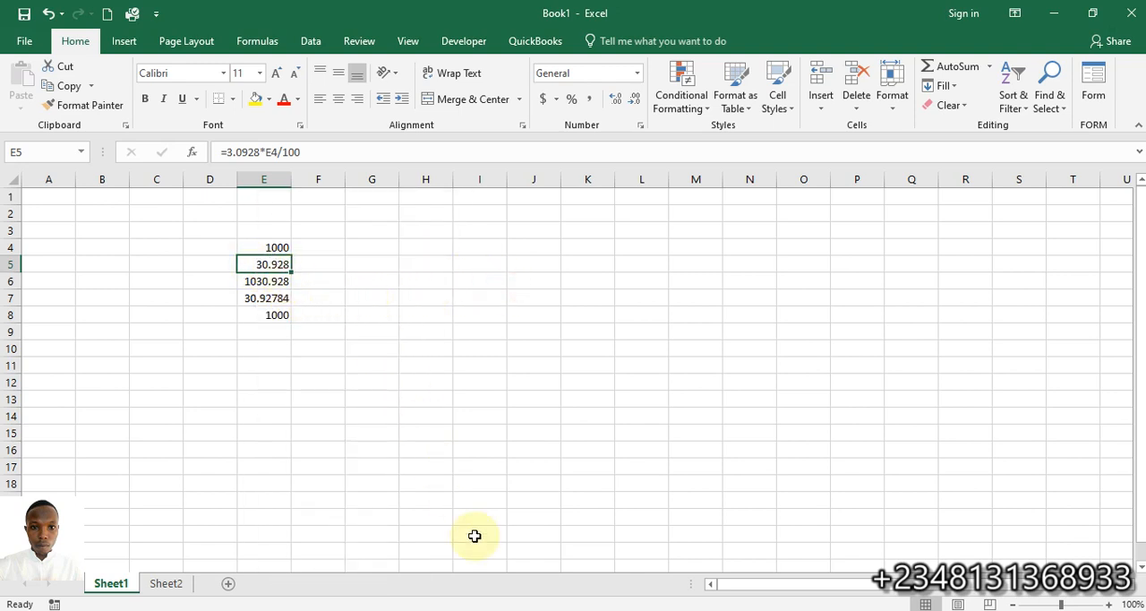
pyautogui.moveTo(593, 610)
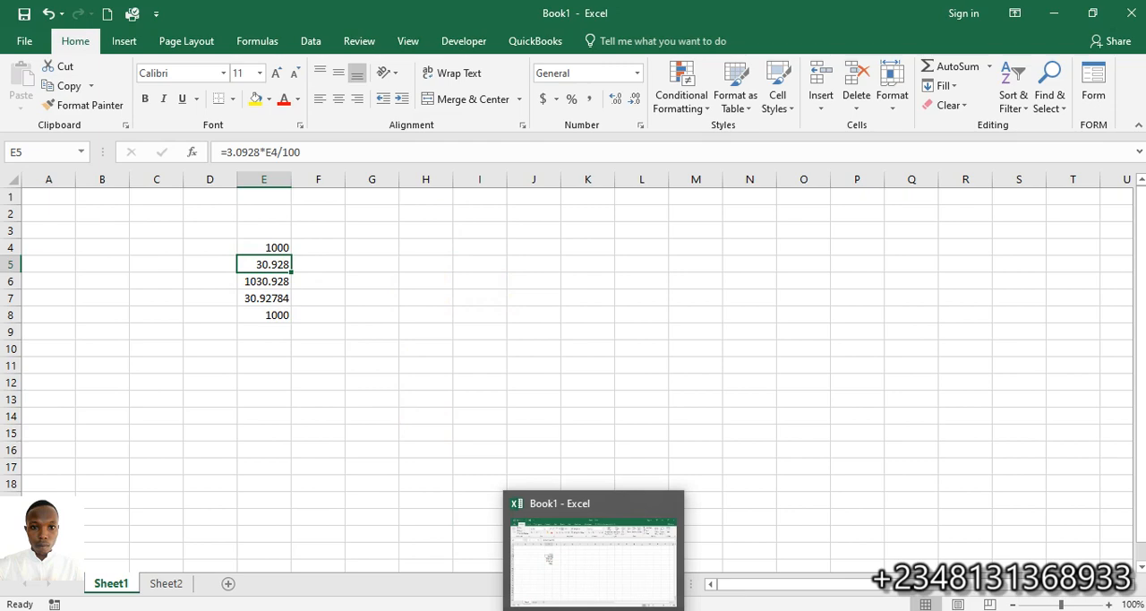
pyautogui.click(621, 503)
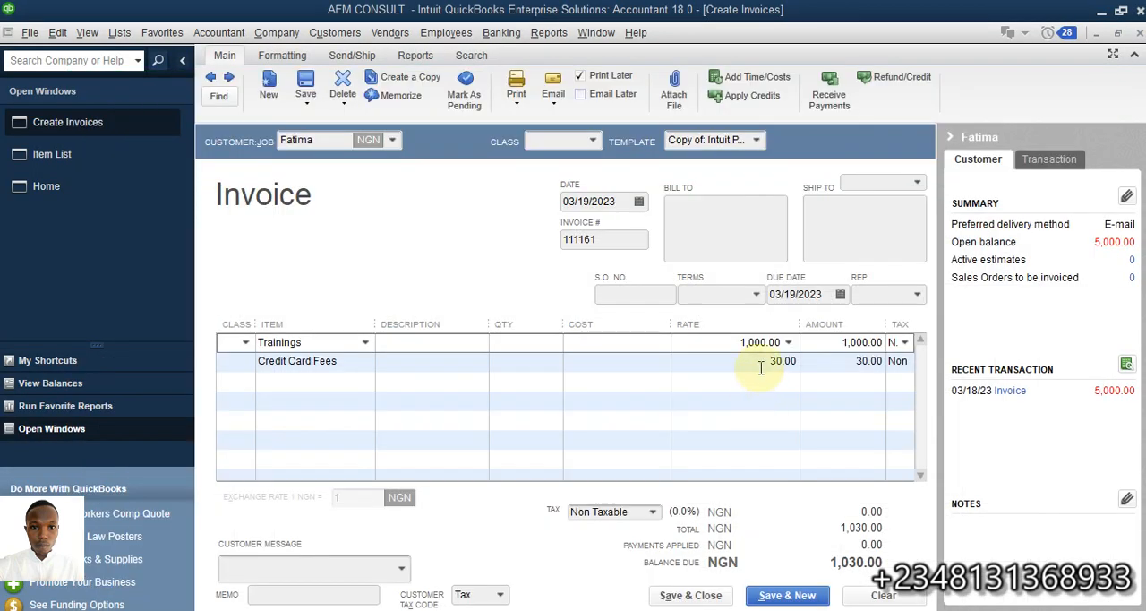
# Set the Credit Card Fees rate to 30.928 and save and close the invoice without assigning classes
pyautogui.click(760, 360)
pyautogui.write('3')
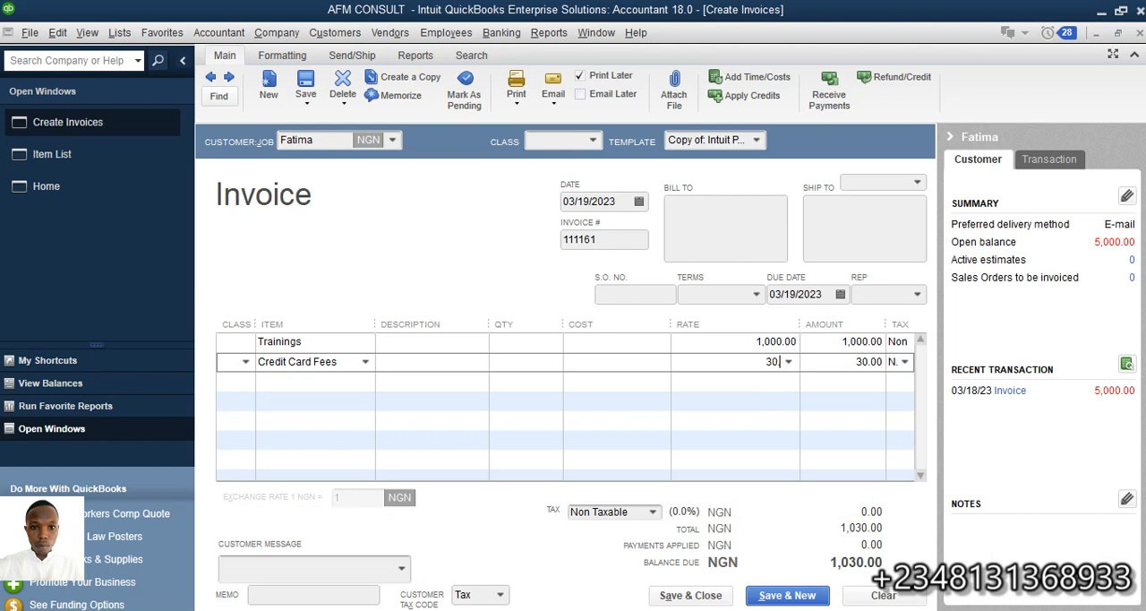
pyautogui.write('0.928')
pyautogui.click(853, 362)
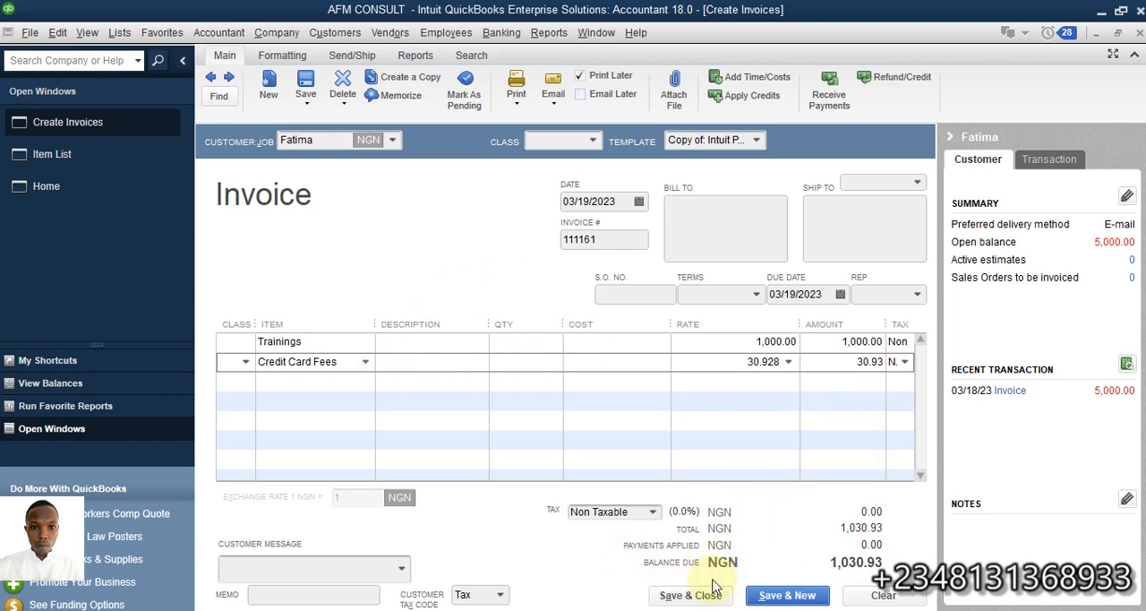
pyautogui.click(663, 597)
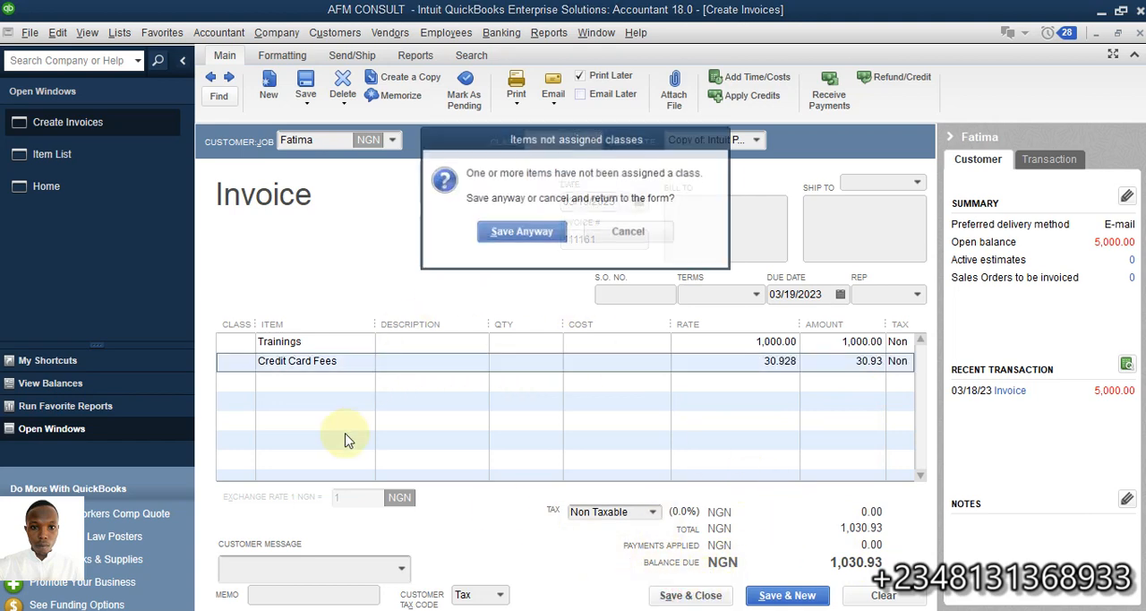
pyautogui.click(493, 235)
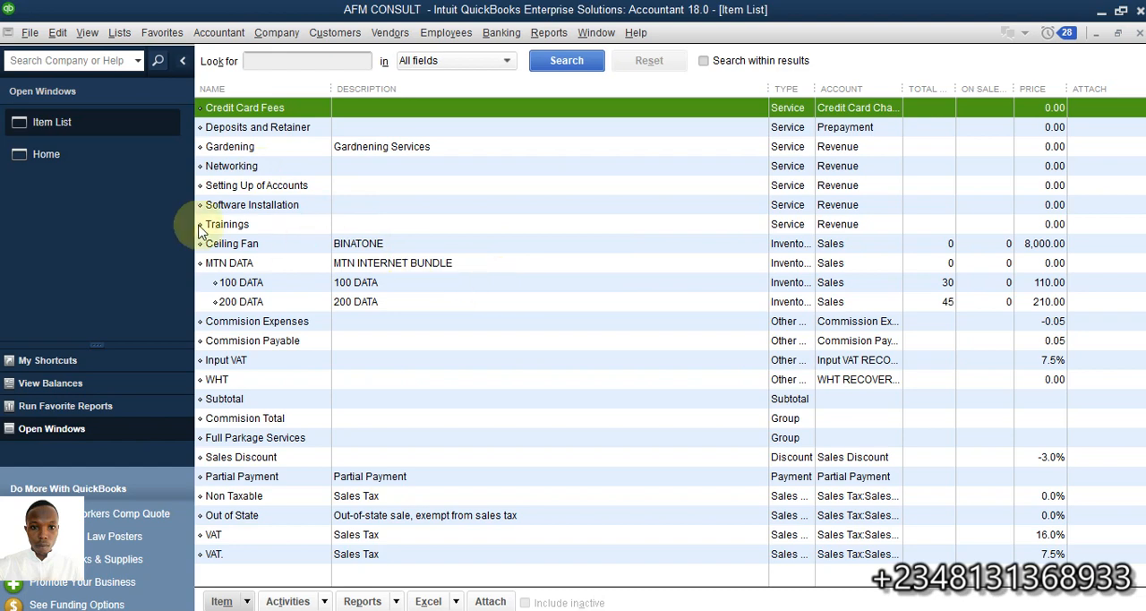
# Try assigning the Credit Card Fees item to the income account Credit Card Fees - Customer, and discard the edit
pyautogui.doubleClick(253, 108)
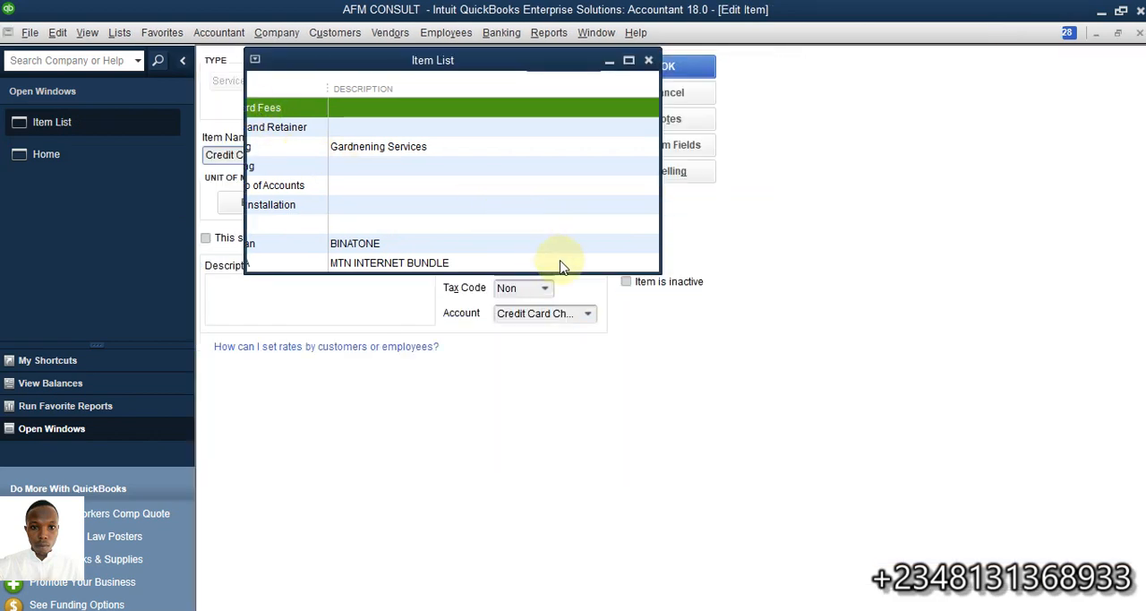
pyautogui.click(588, 311)
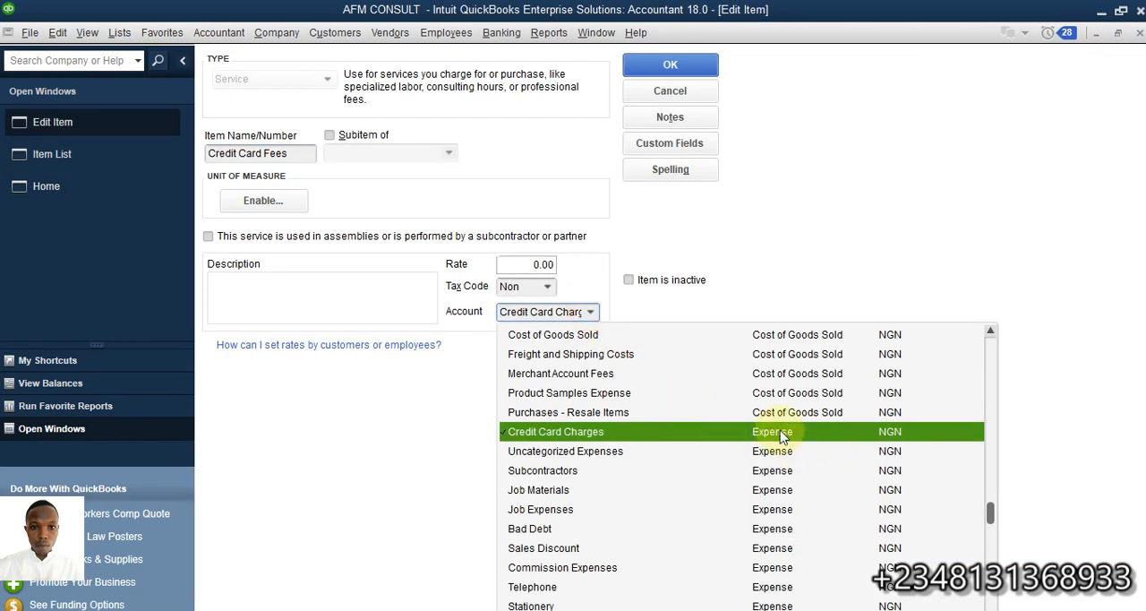
pyautogui.scroll(-5, 802, 434)
pyautogui.scroll(5, 803, 434)
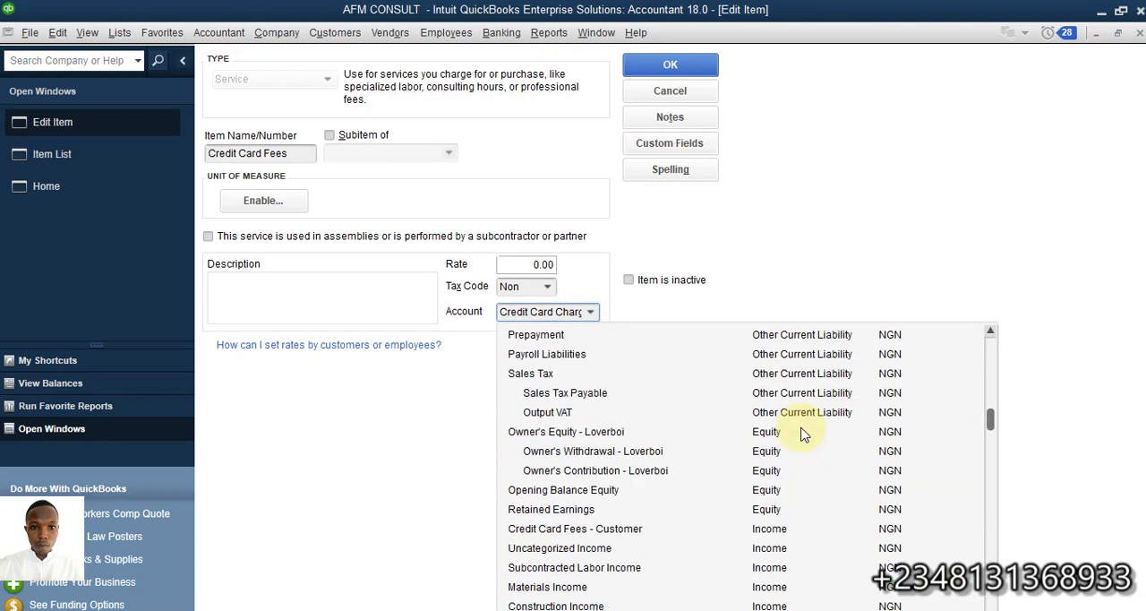
pyautogui.click(535, 530)
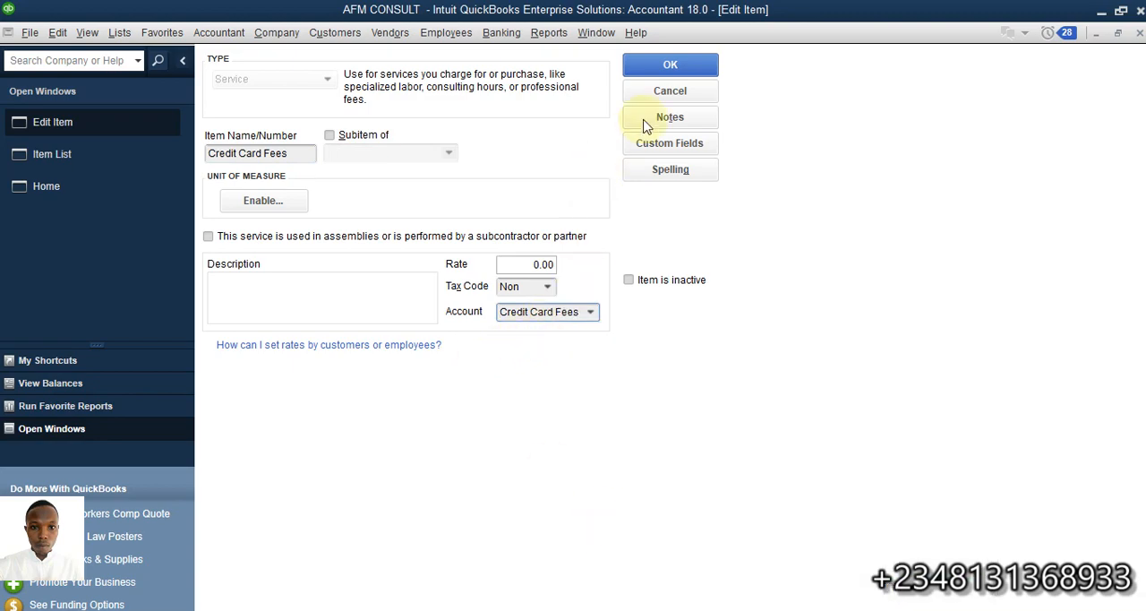
pyautogui.click(670, 90)
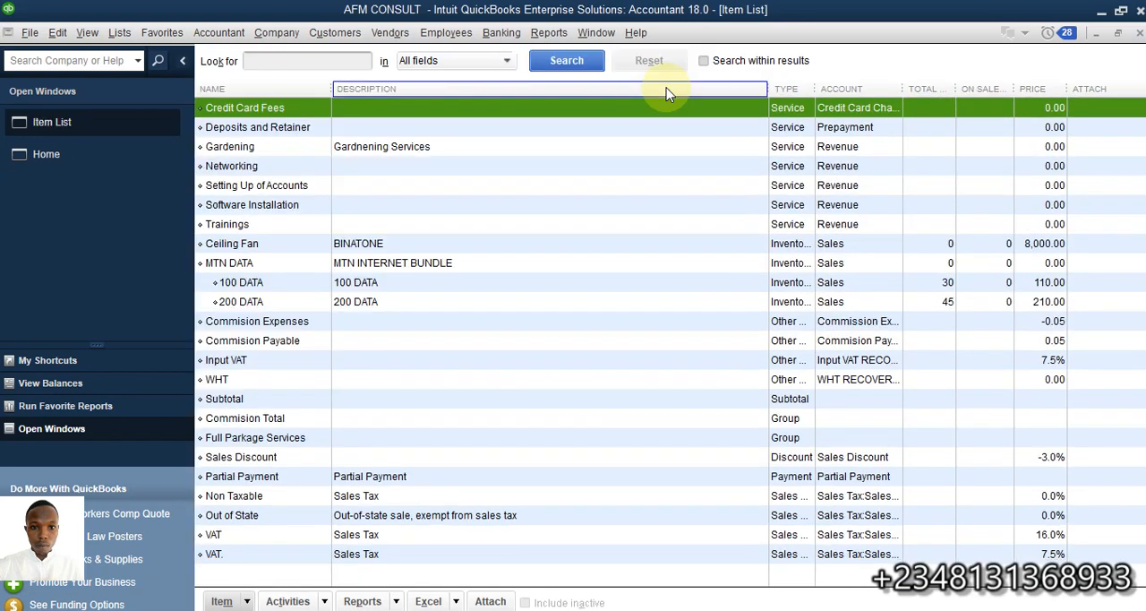
# Receive the customer's payment against the 03/19/2023 invoice for 1,030.93, keep automatic payment calculation on, and save and close it
pyautogui.click(157, 156)
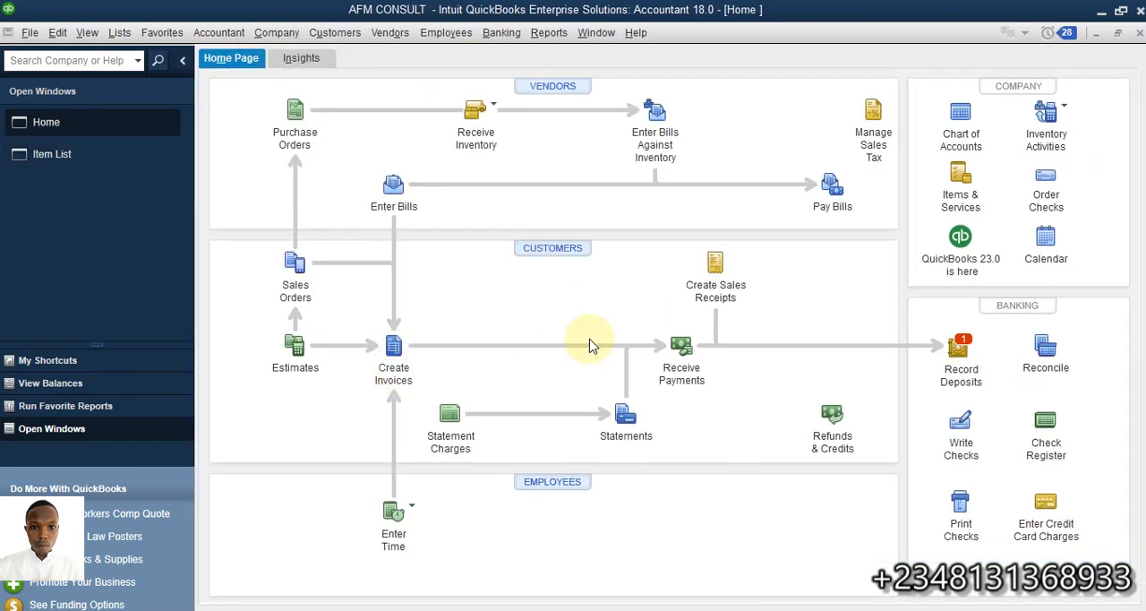
pyautogui.click(683, 352)
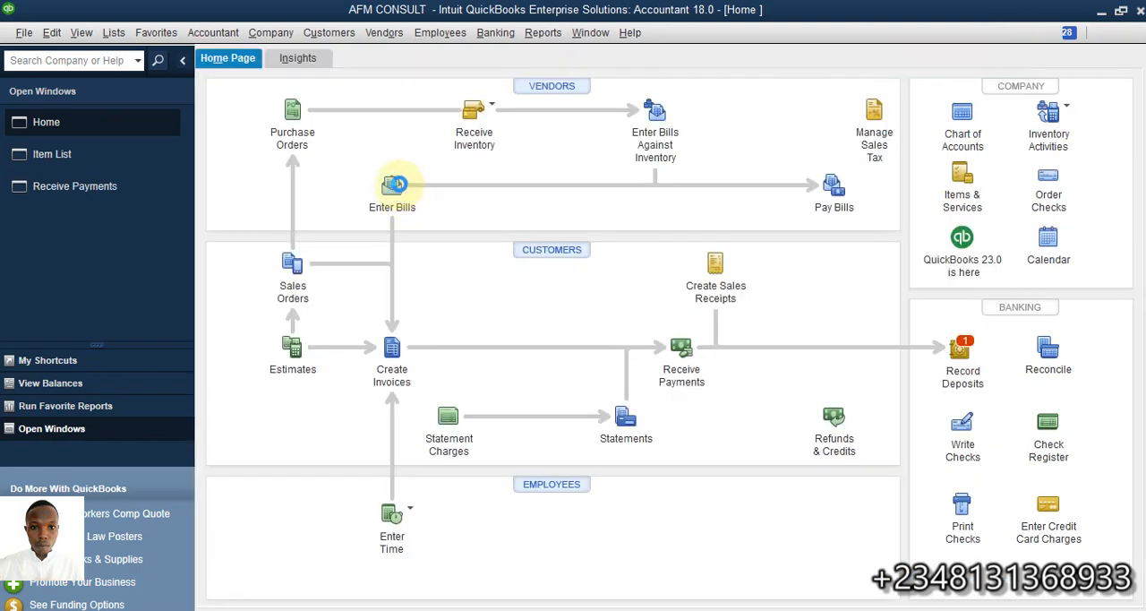
pyautogui.click(399, 182)
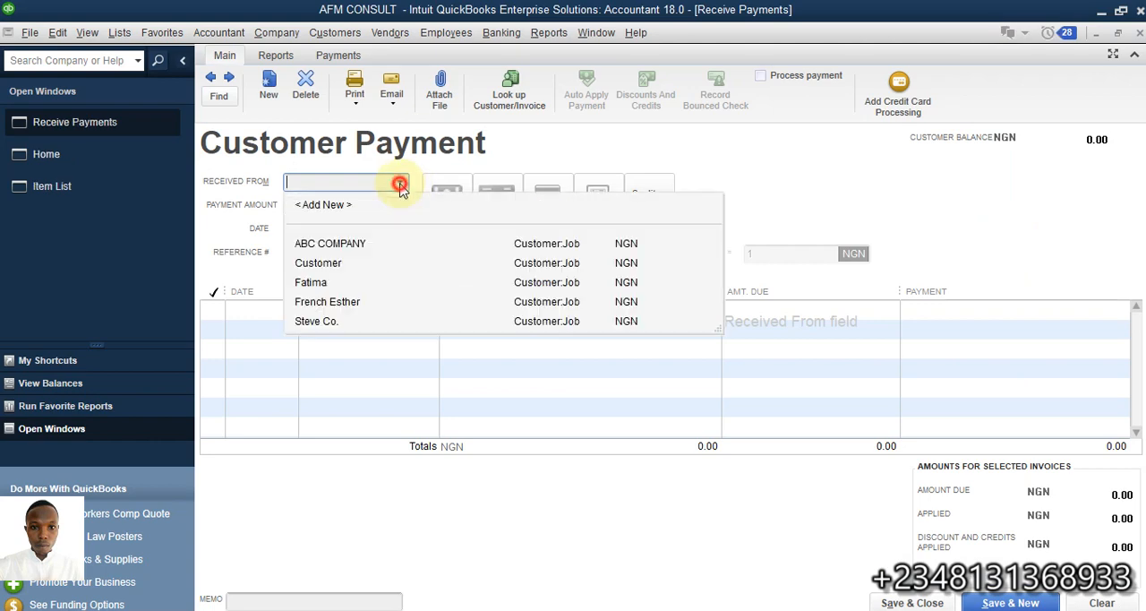
pyautogui.click(339, 283)
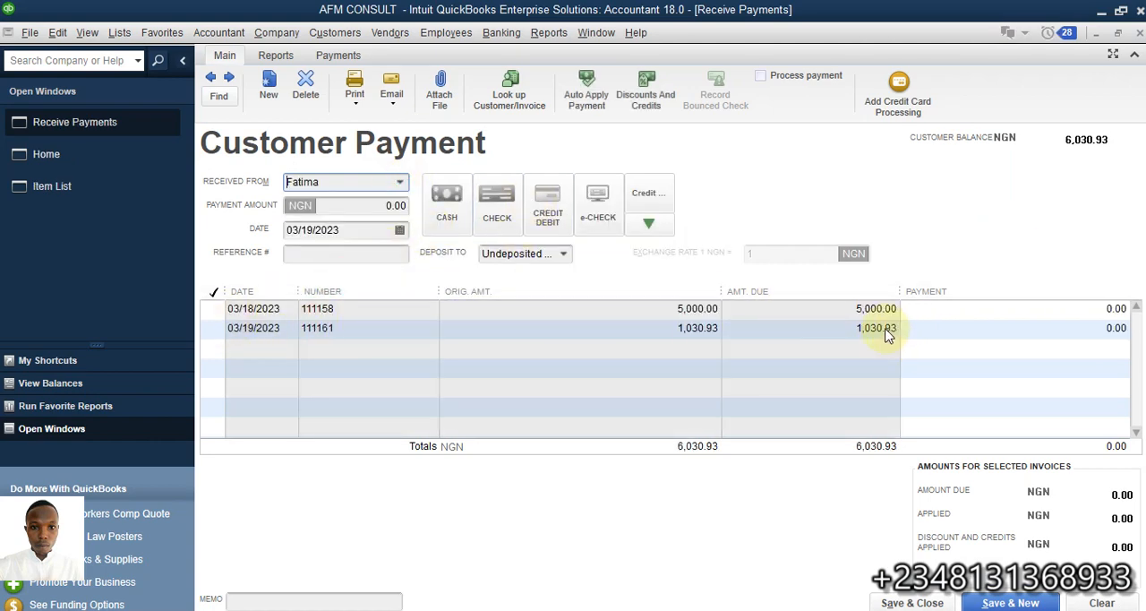
pyautogui.click(213, 329)
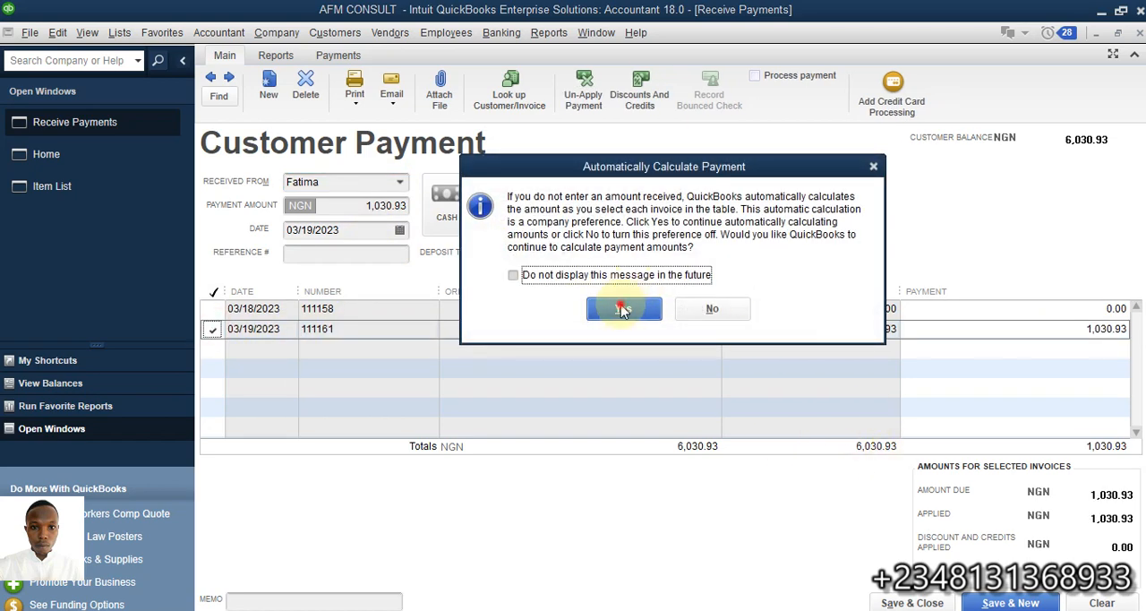
pyautogui.click(624, 309)
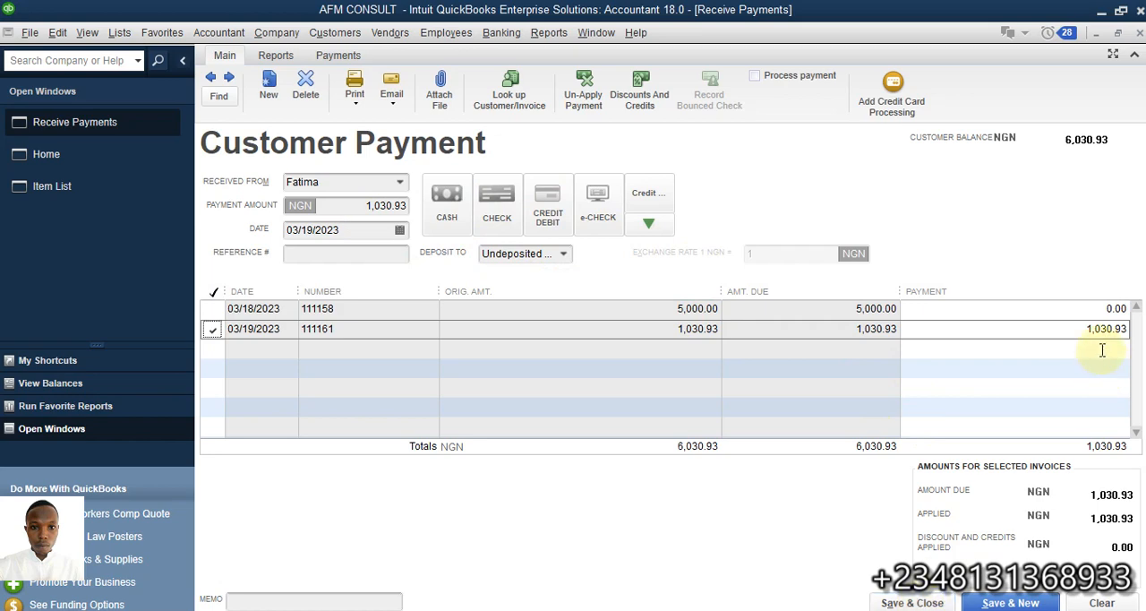
pyautogui.click(911, 603)
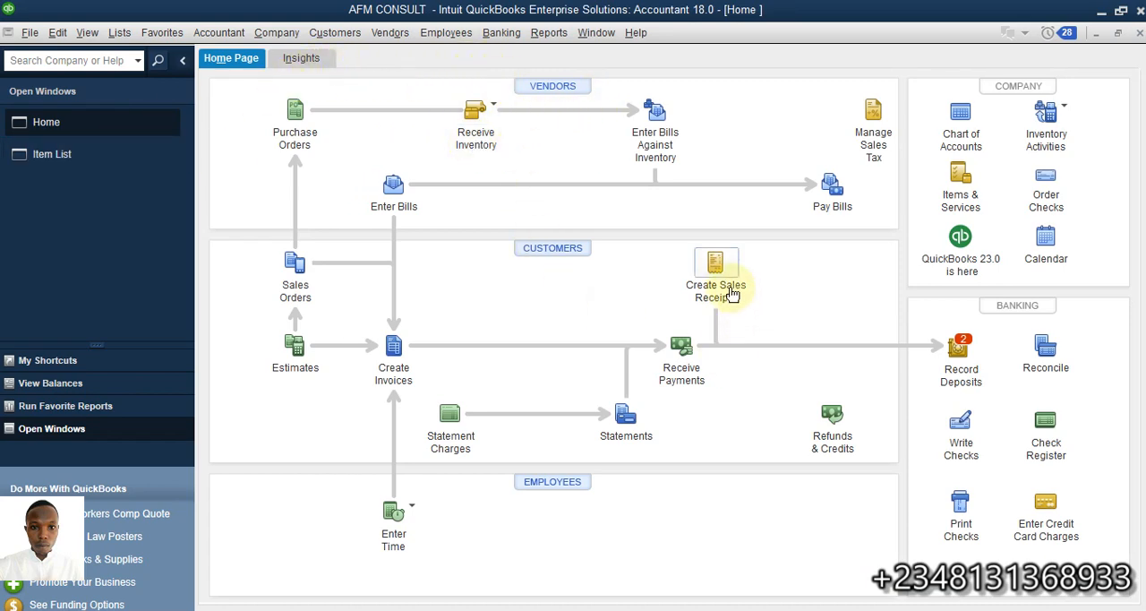
# Reopen the saved customer payment, inspect its Deposit To account options, and close it without changes
pyautogui.click(670, 350)
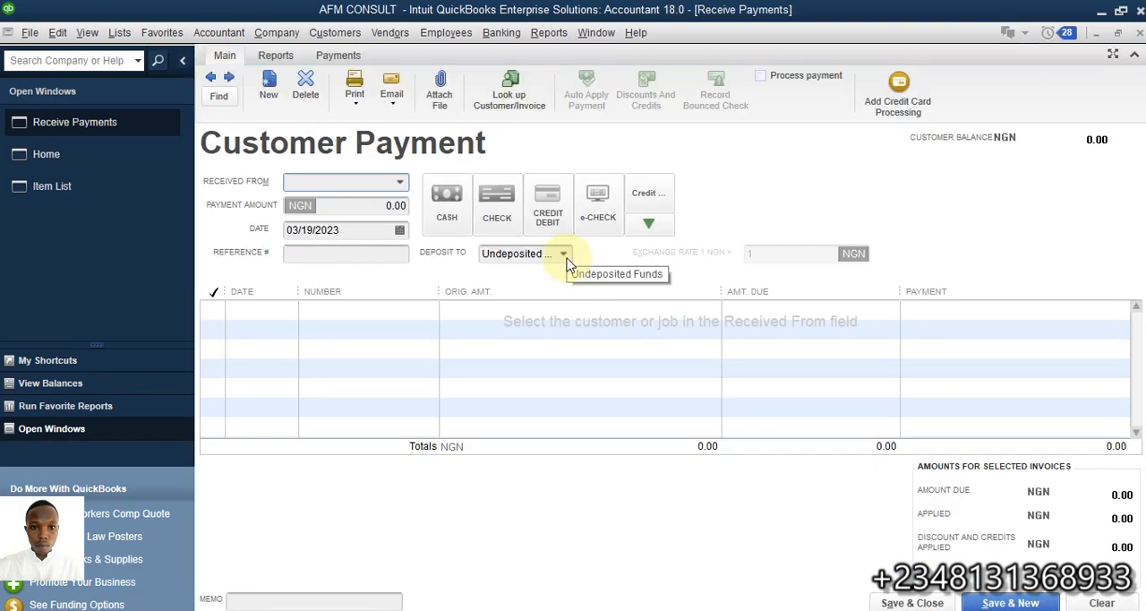
pyautogui.click(566, 260)
pyautogui.click(767, 173)
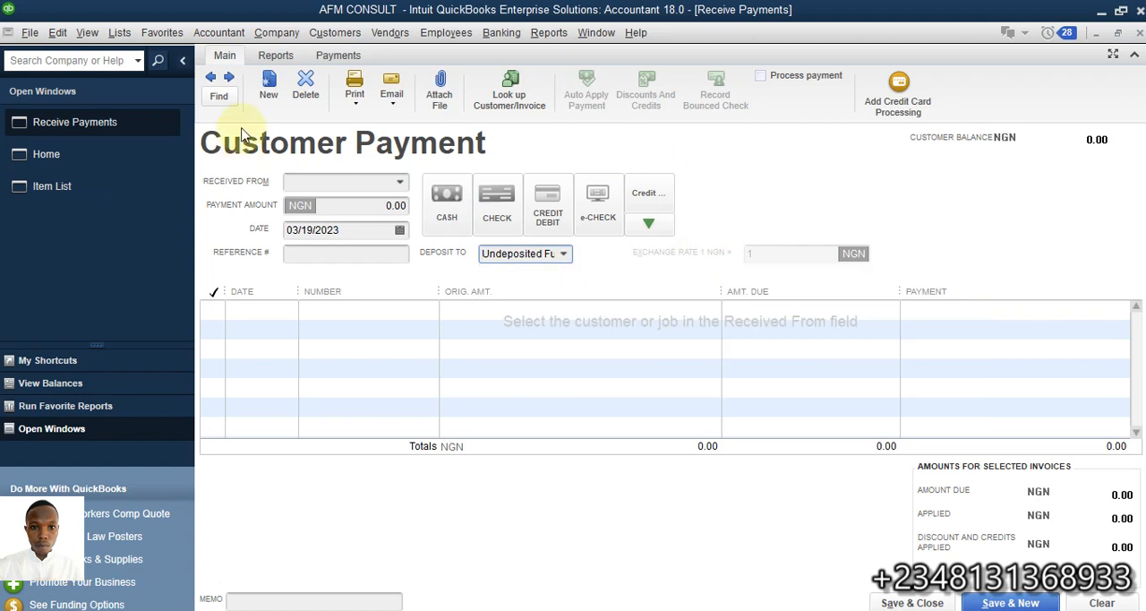
pyautogui.click(211, 77)
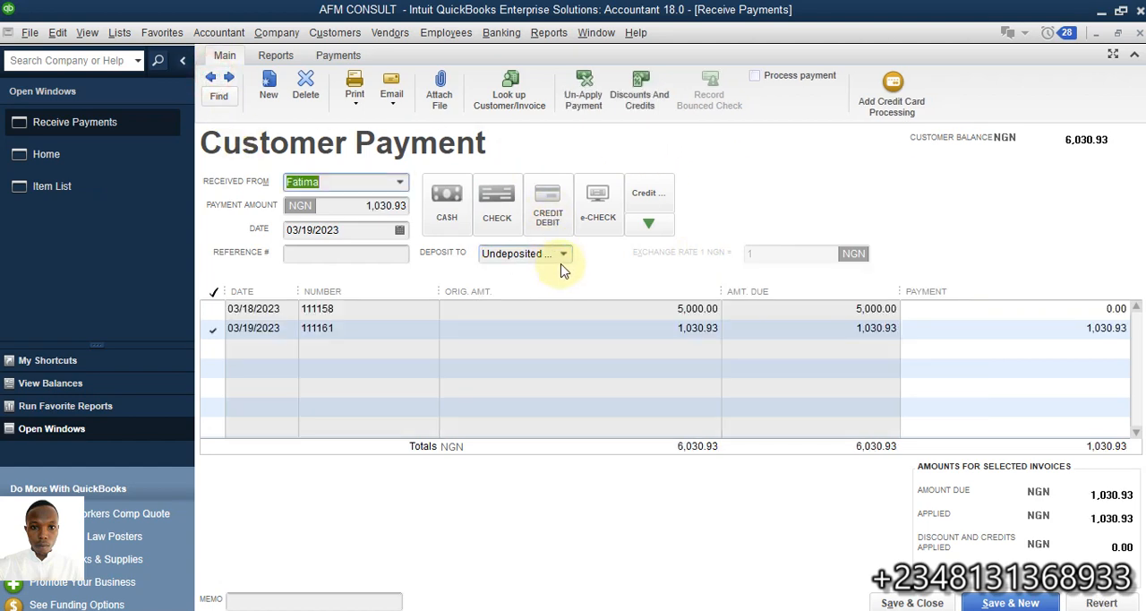
pyautogui.click(564, 256)
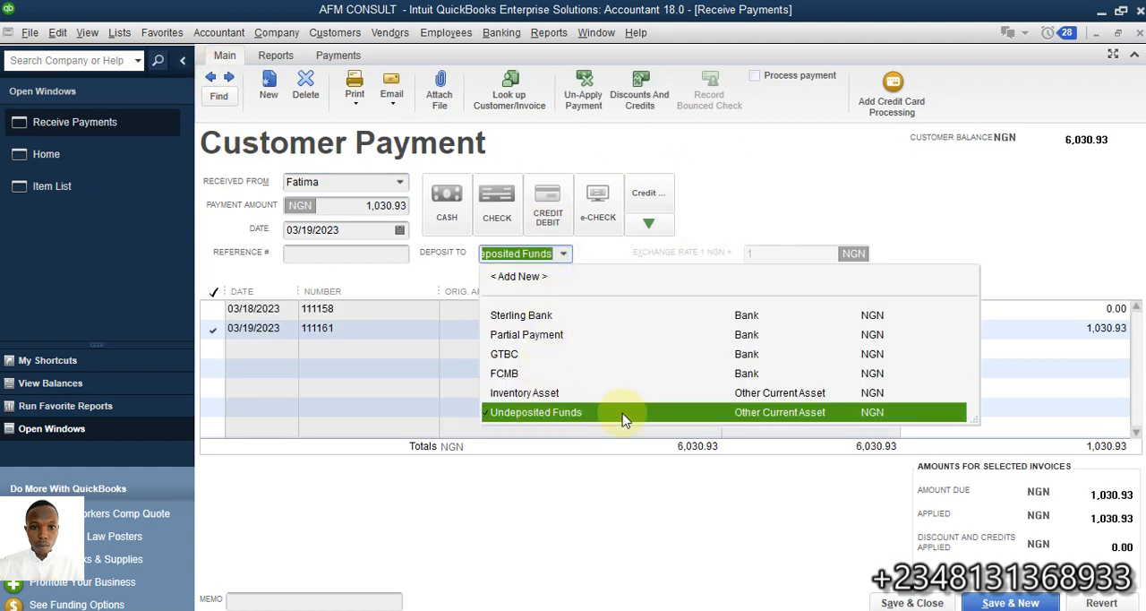
pyautogui.click(935, 226)
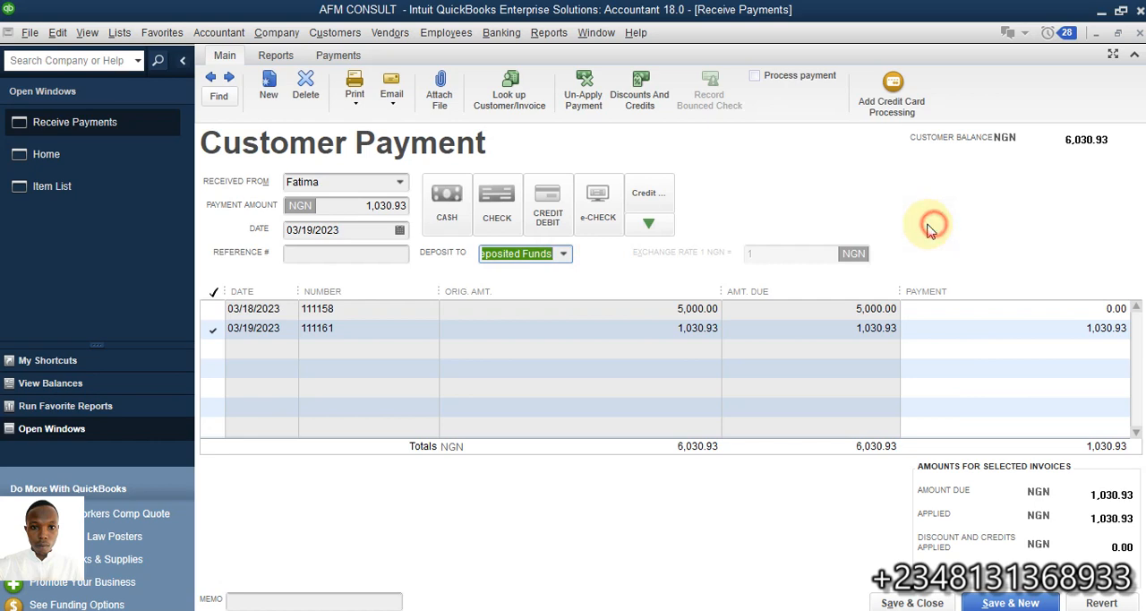
pyautogui.click(1140, 32)
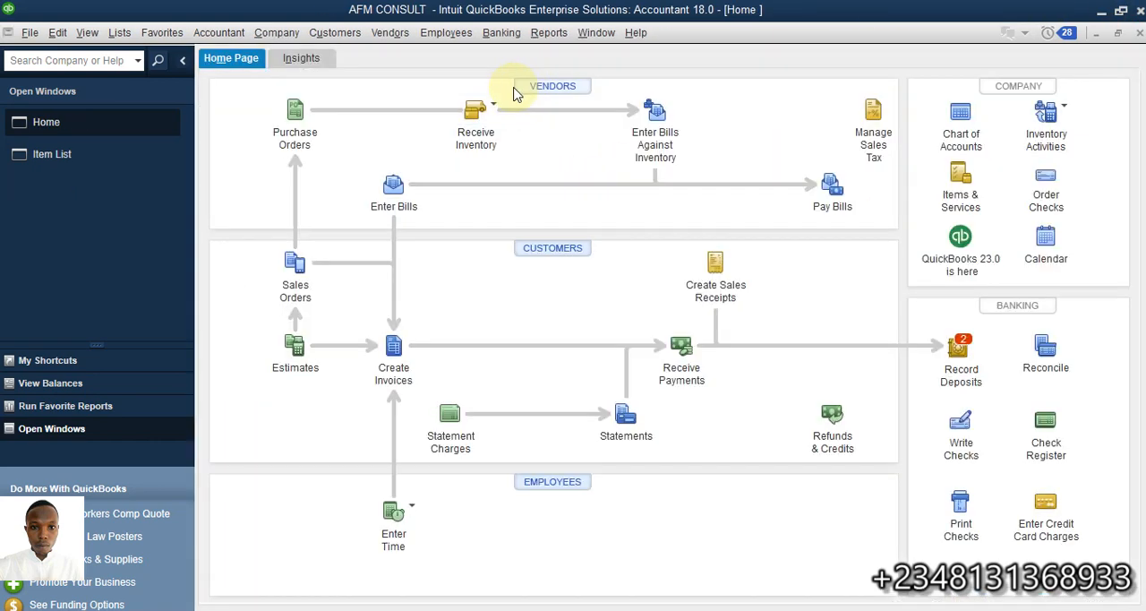
# Start a bank deposit containing only the 1,030.93 credit card payment and set its memo to Credit Card
pyautogui.click(502, 32)
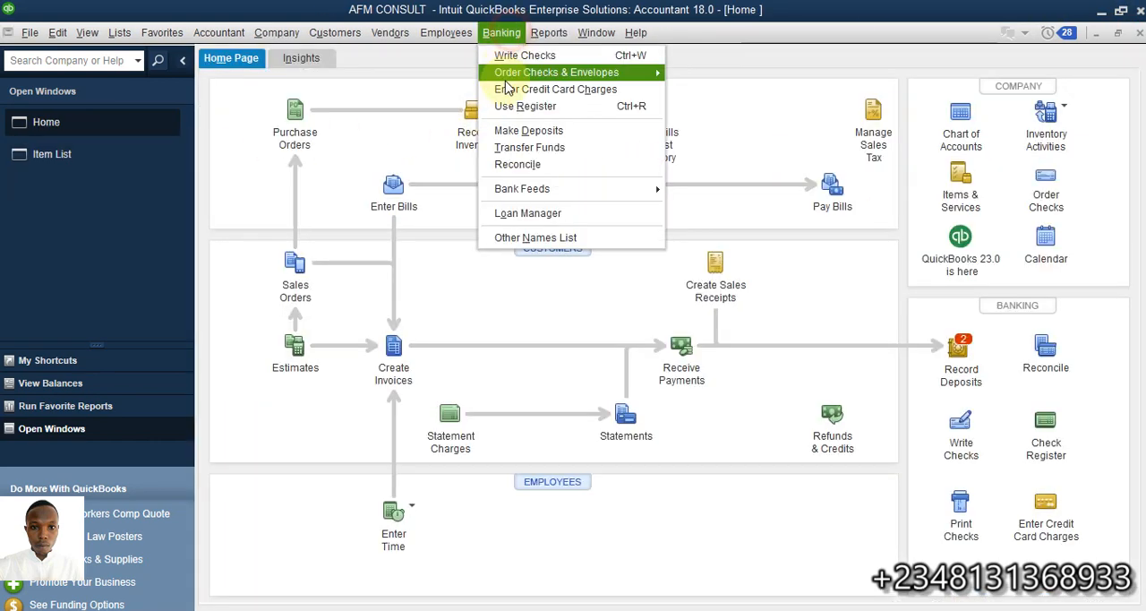
pyautogui.click(511, 131)
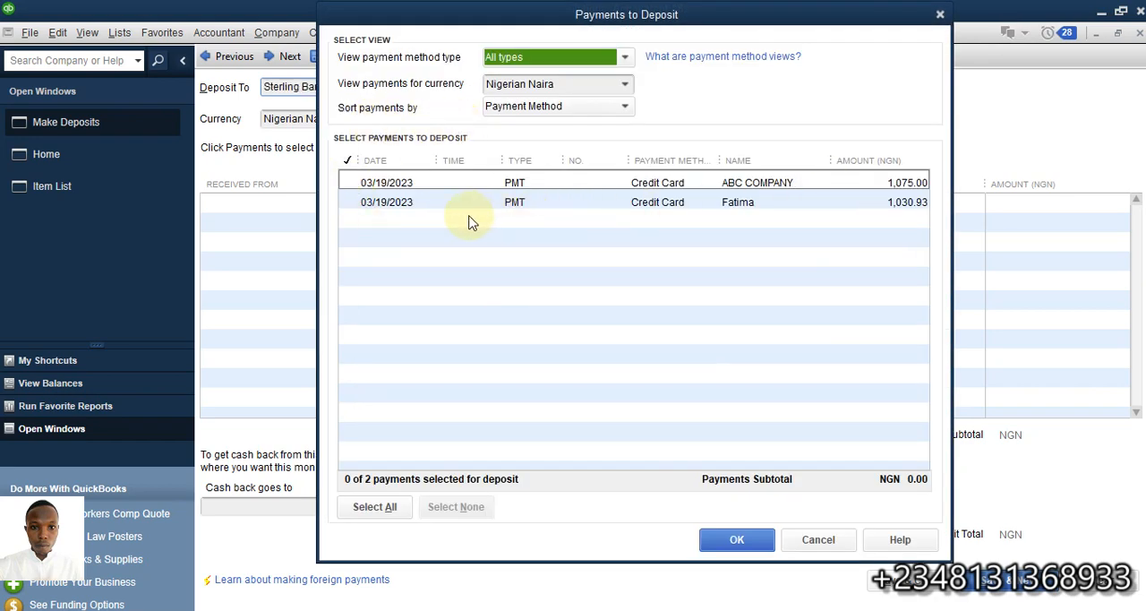
pyautogui.click(350, 203)
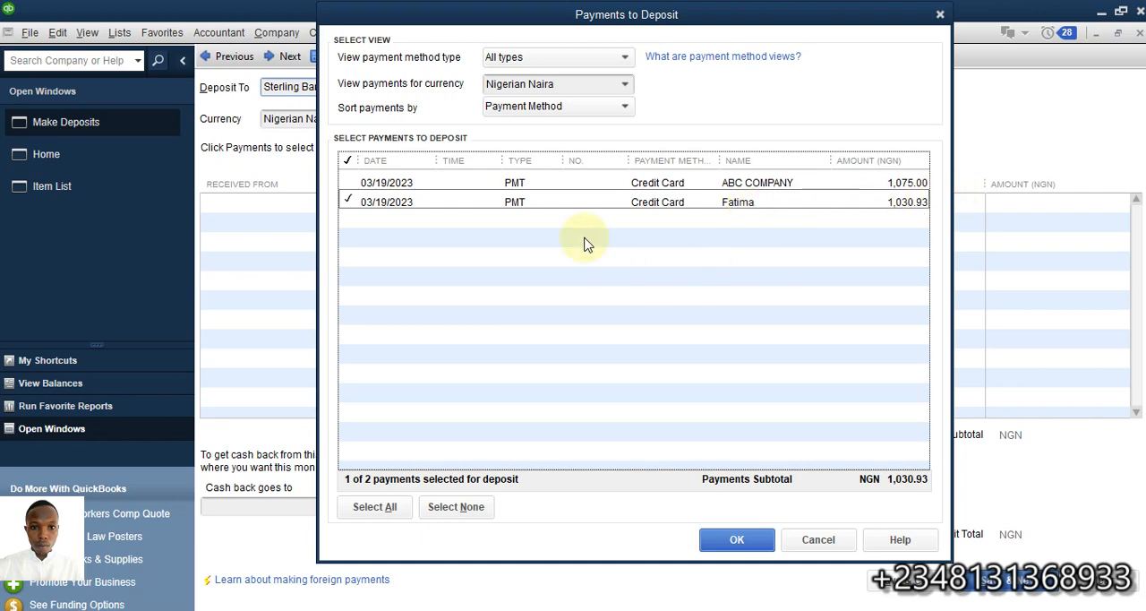
pyautogui.click(736, 540)
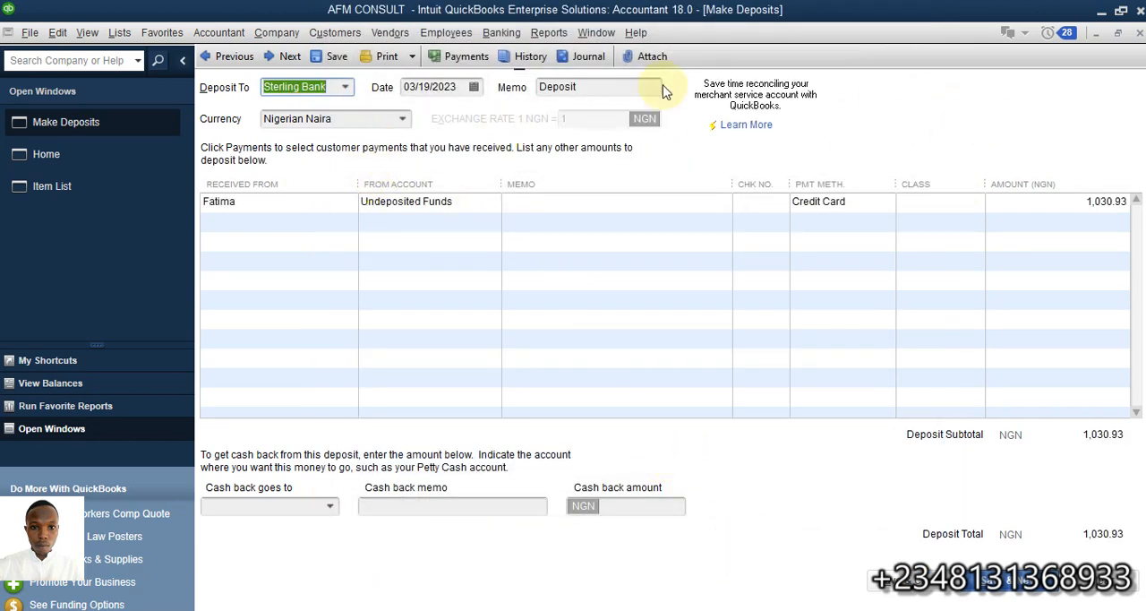
pyautogui.click(609, 87)
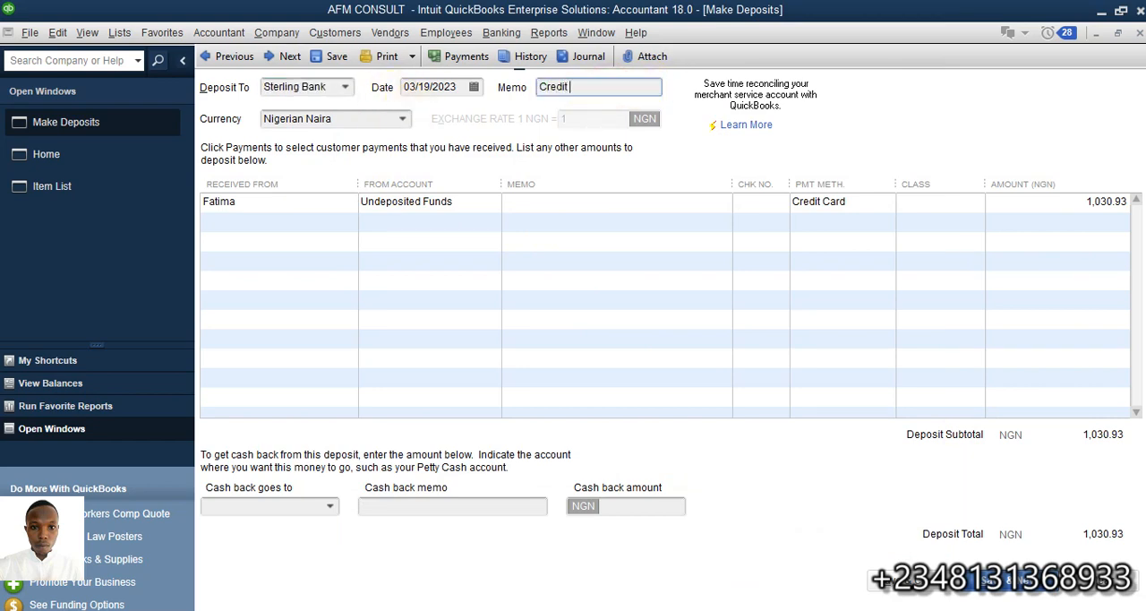
pyautogui.write('Credit Card')
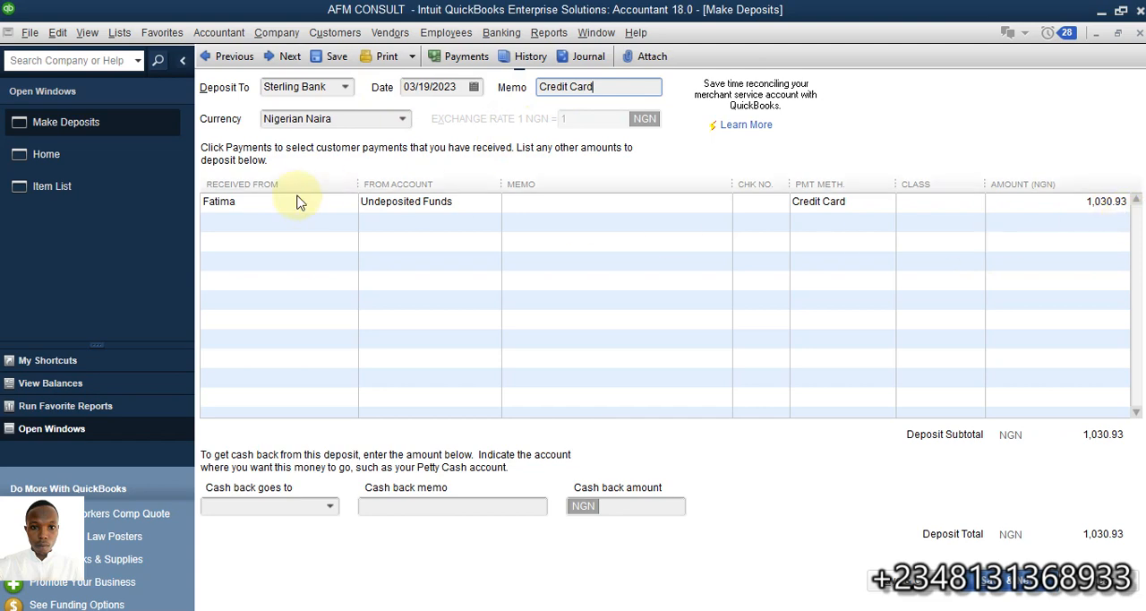
# Add a second deposit line received from the same customer, with the expense account Credit Card Charges
pyautogui.click(333, 221)
pyautogui.click(348, 222)
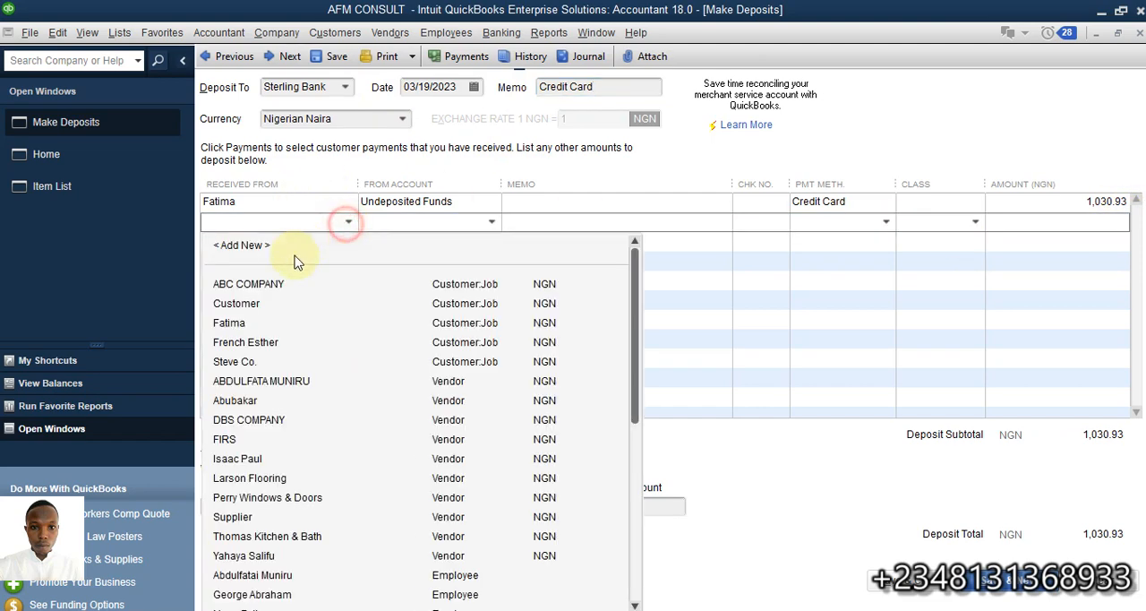
pyautogui.click(249, 326)
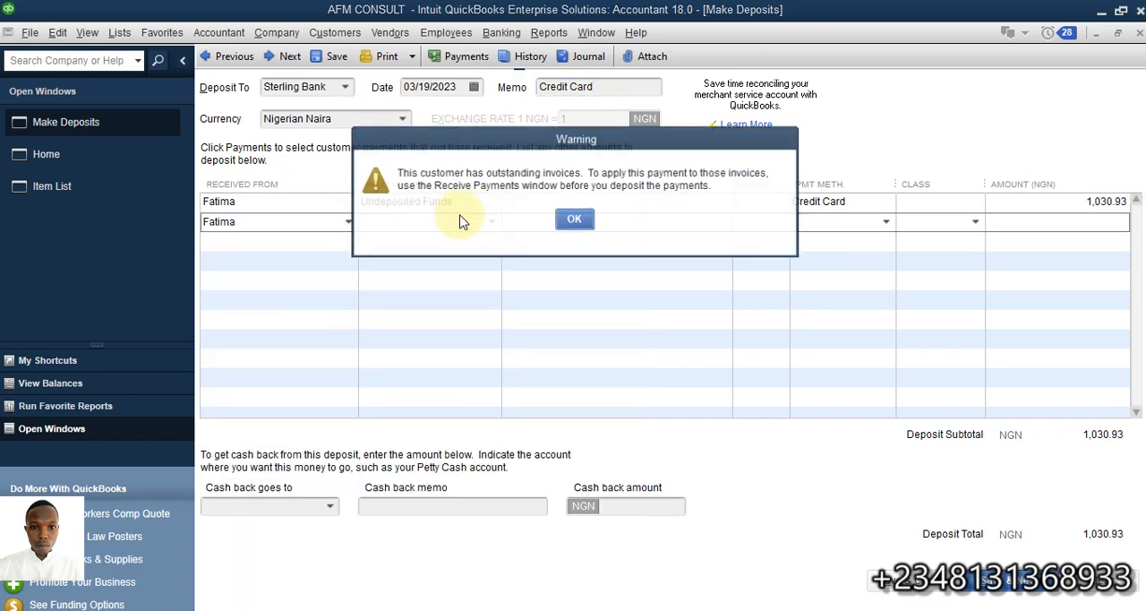
pyautogui.click(574, 221)
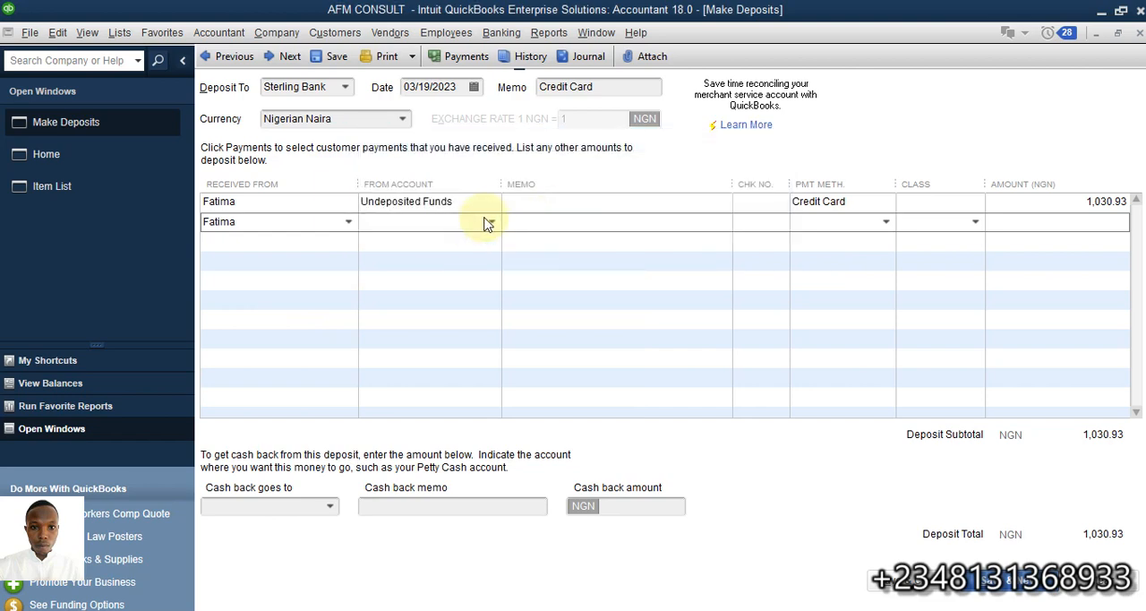
pyautogui.click(490, 222)
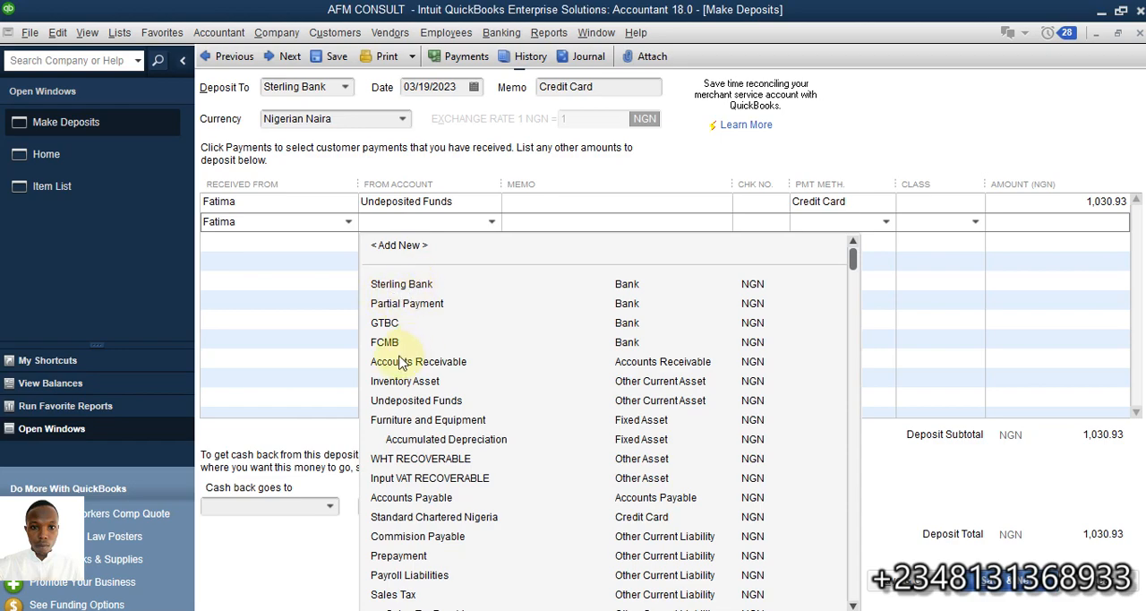
pyautogui.scroll(-3, 616, 441)
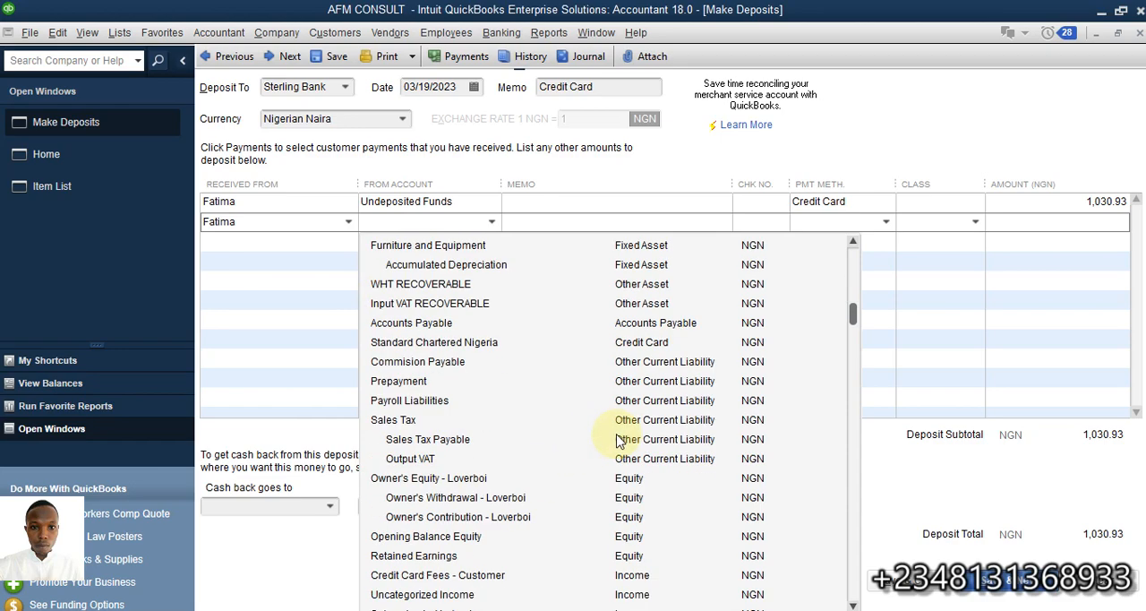
pyautogui.scroll(-10, 617, 441)
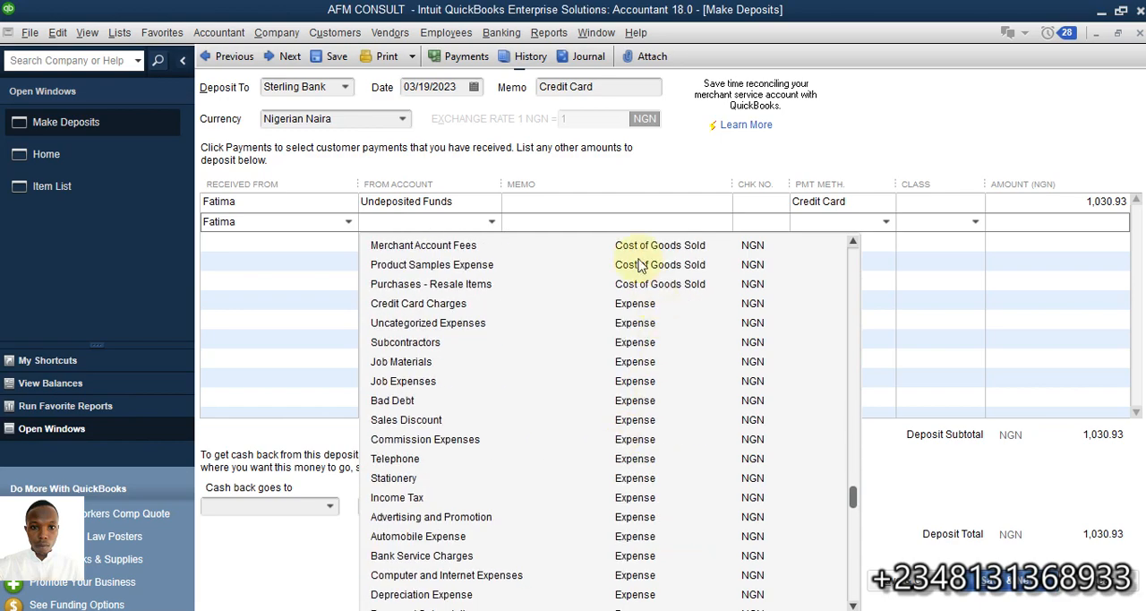
pyautogui.click(397, 303)
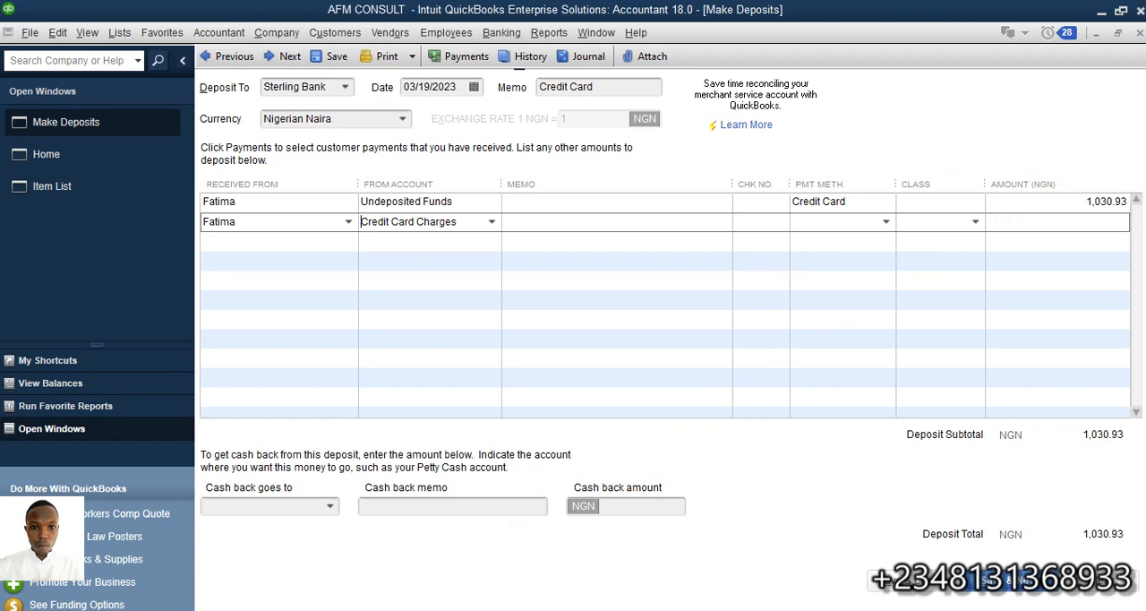
# Switch to the Excel workbook, inspect the 3% charge formula in cell E7, and return to the QuickBooks deposit
pyautogui.moveTo(596, 609)
pyautogui.click(600, 564)
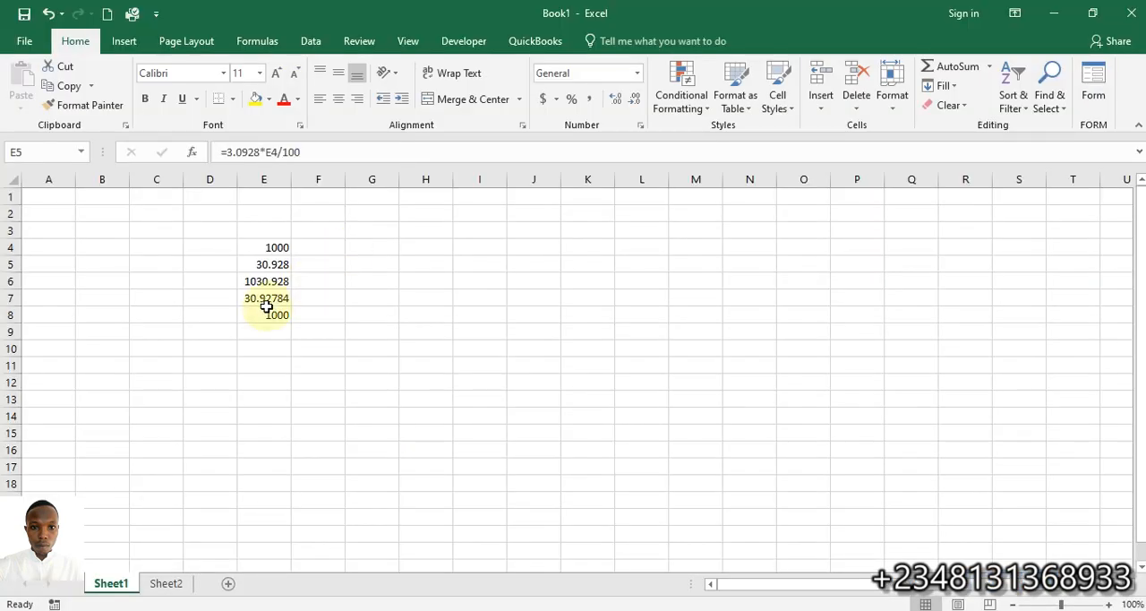
pyautogui.click(265, 298)
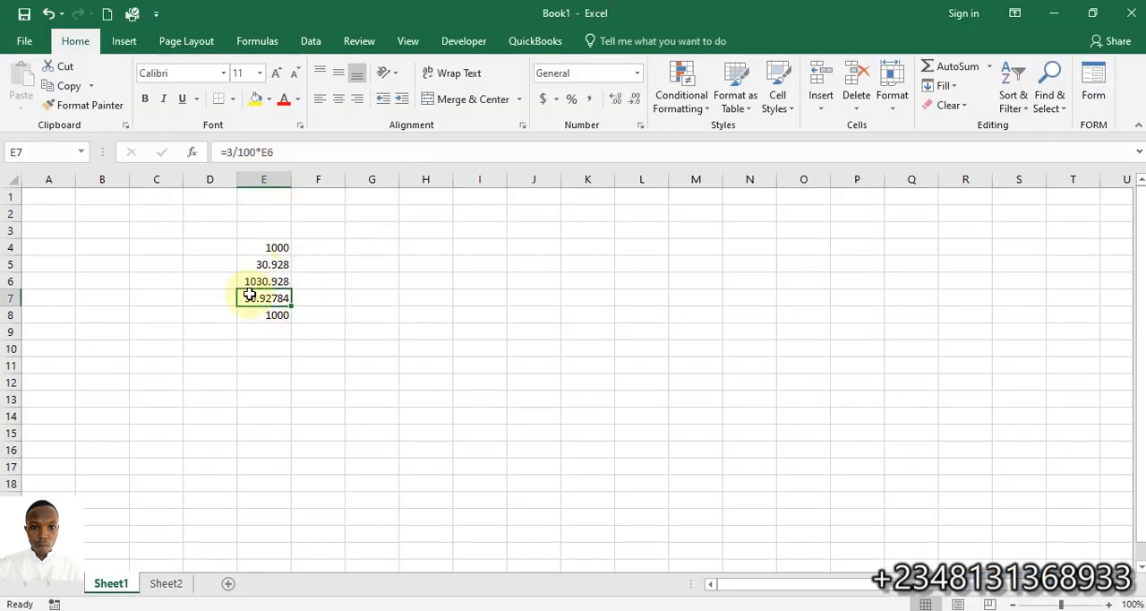
pyautogui.doubleClick(253, 297)
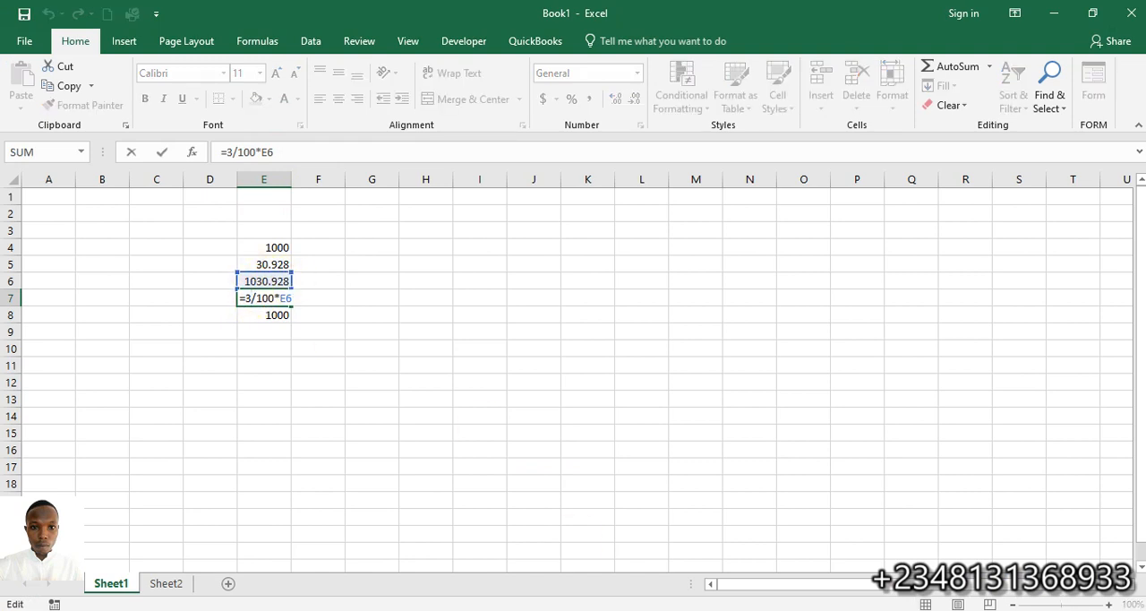
pyautogui.press('Return')
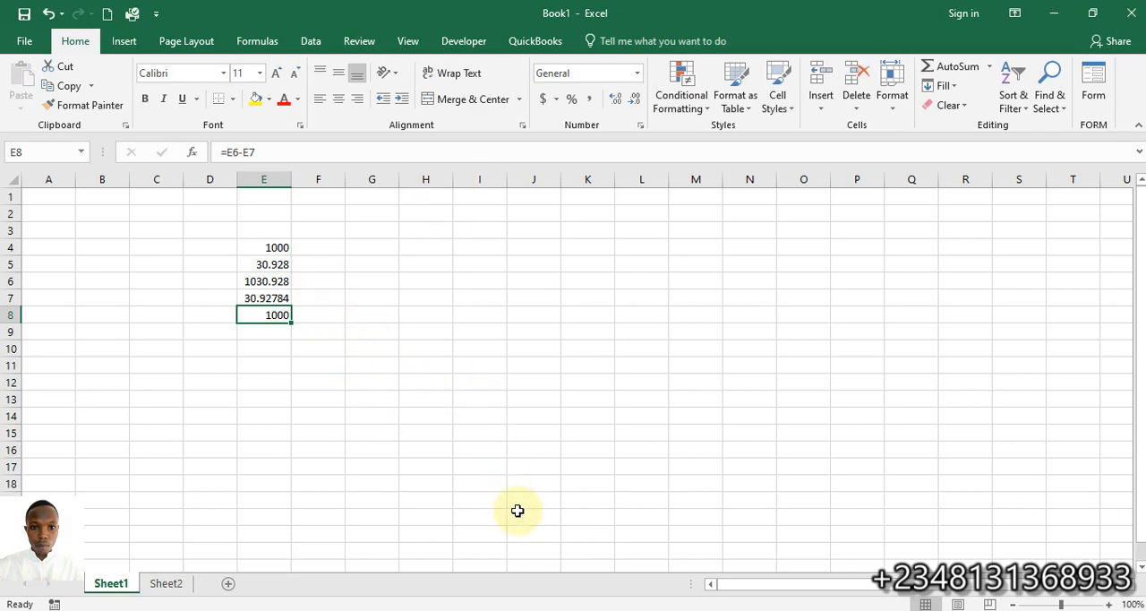
pyautogui.moveTo(594, 610)
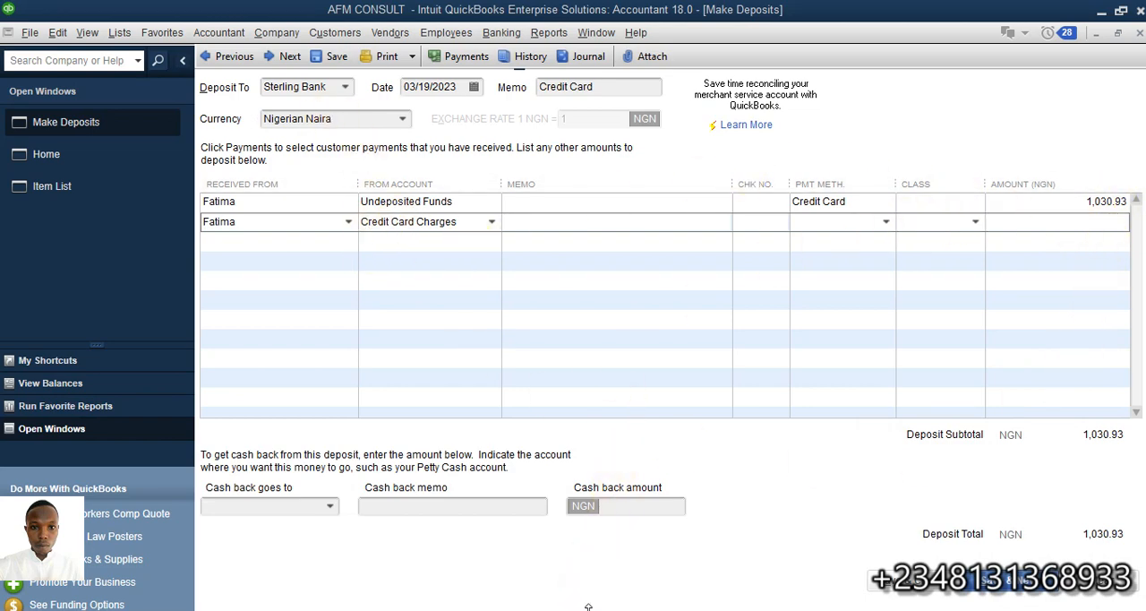
pyautogui.hotkey('alt', 'Tab')
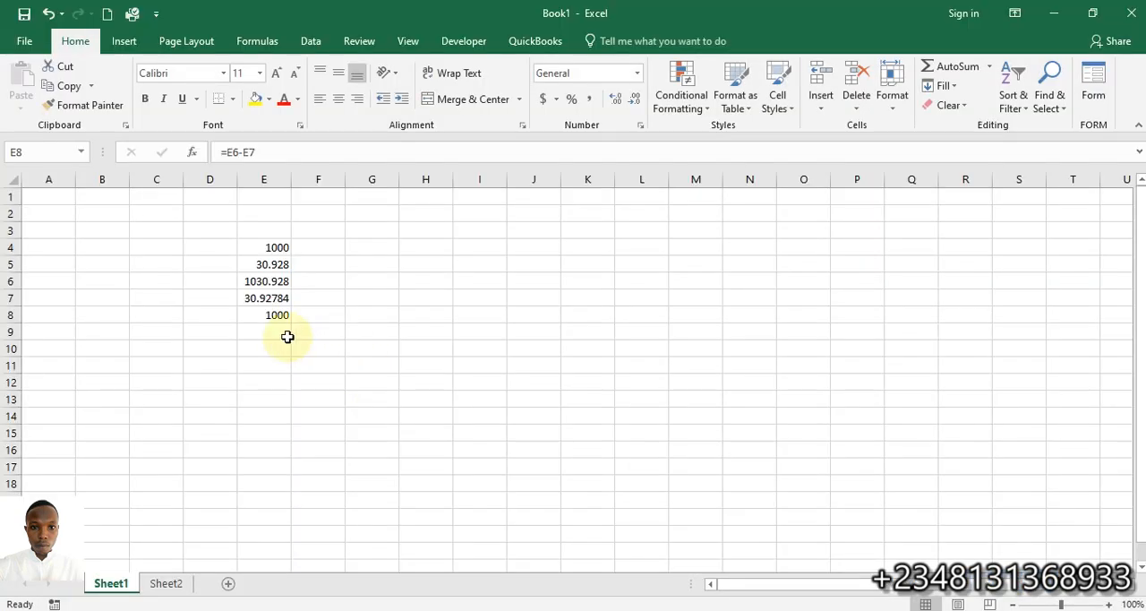
pyautogui.click(259, 298)
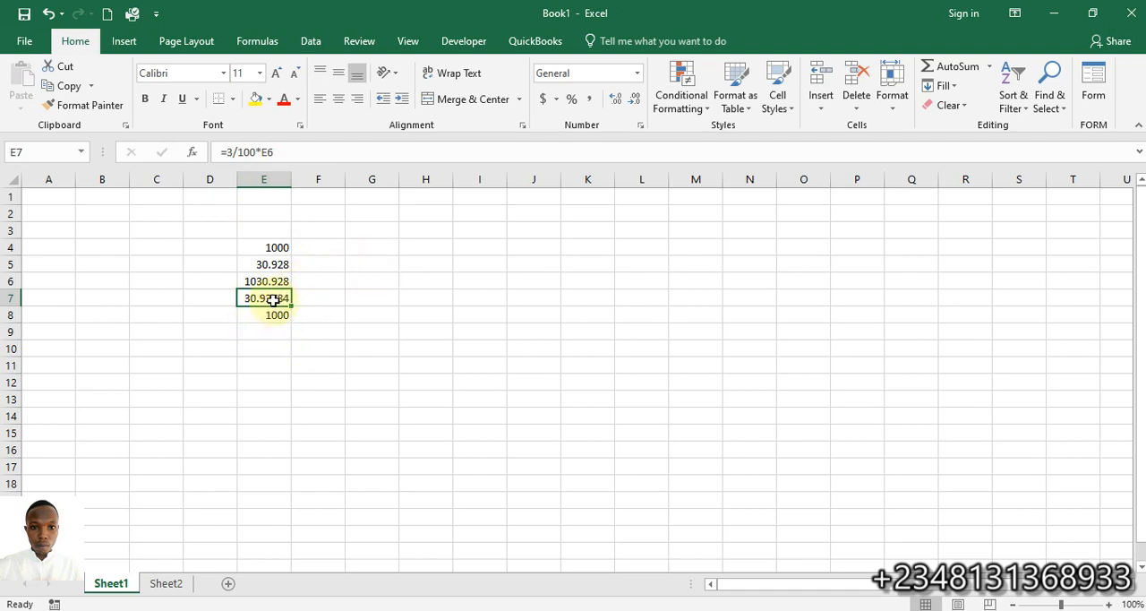
pyautogui.doubleClick(277, 299)
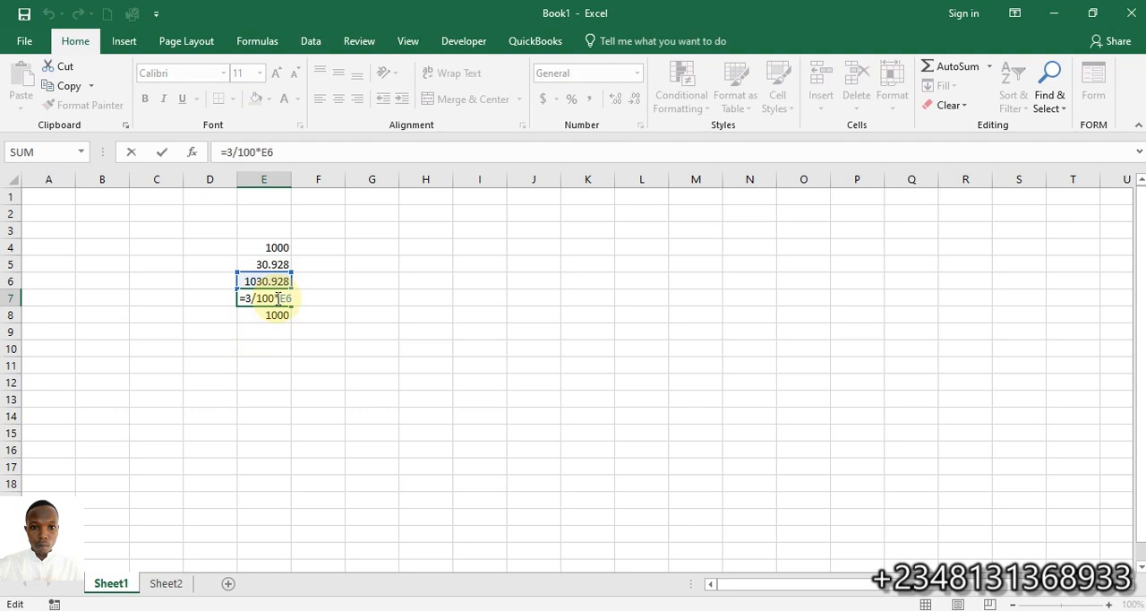
pyautogui.press('Return')
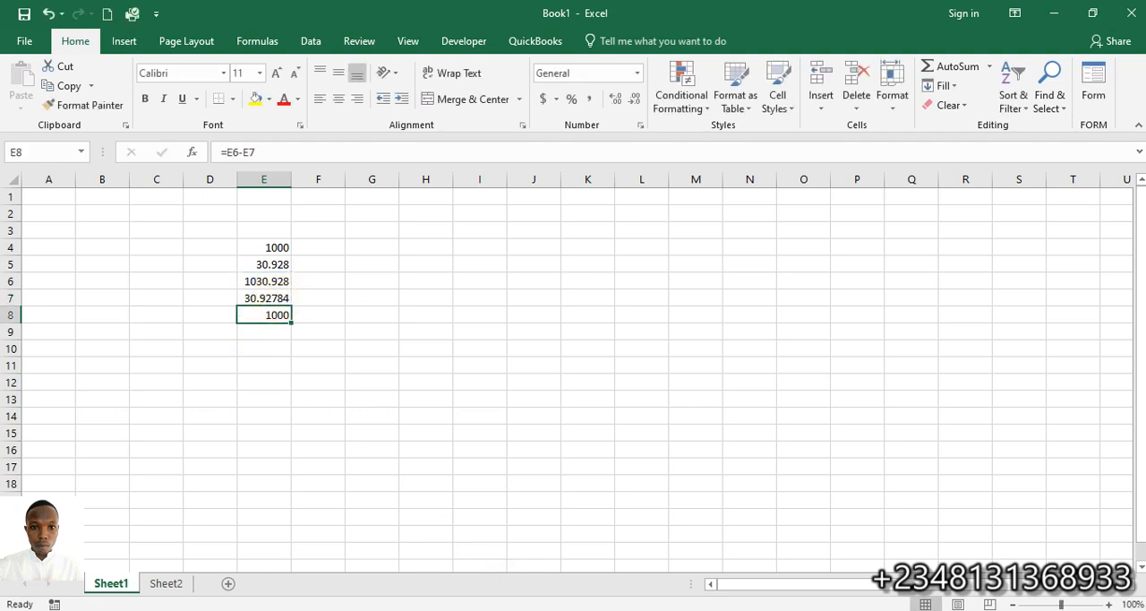
pyautogui.moveTo(552, 609)
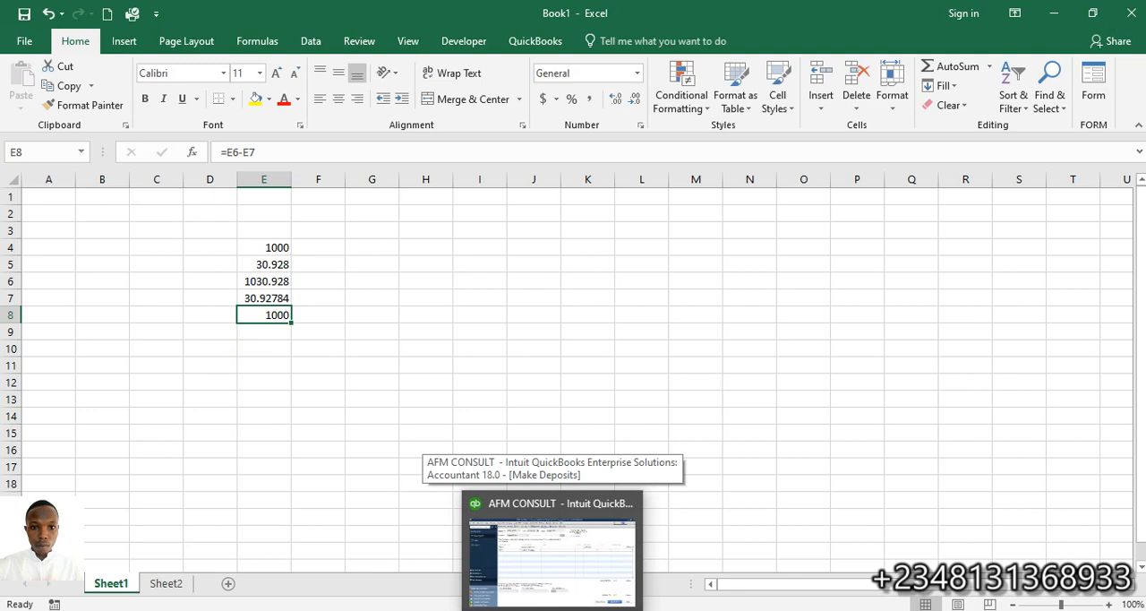
pyautogui.click(551, 536)
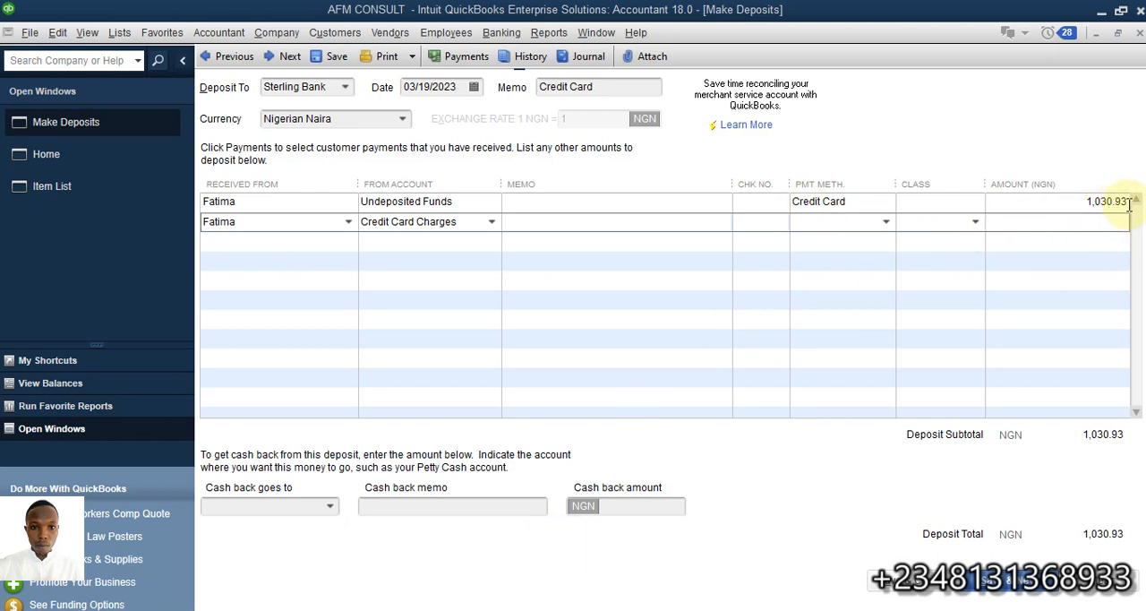
# Enter 30.93 as the amount of the Credit Card Charges deposit line
pyautogui.click(1026, 228)
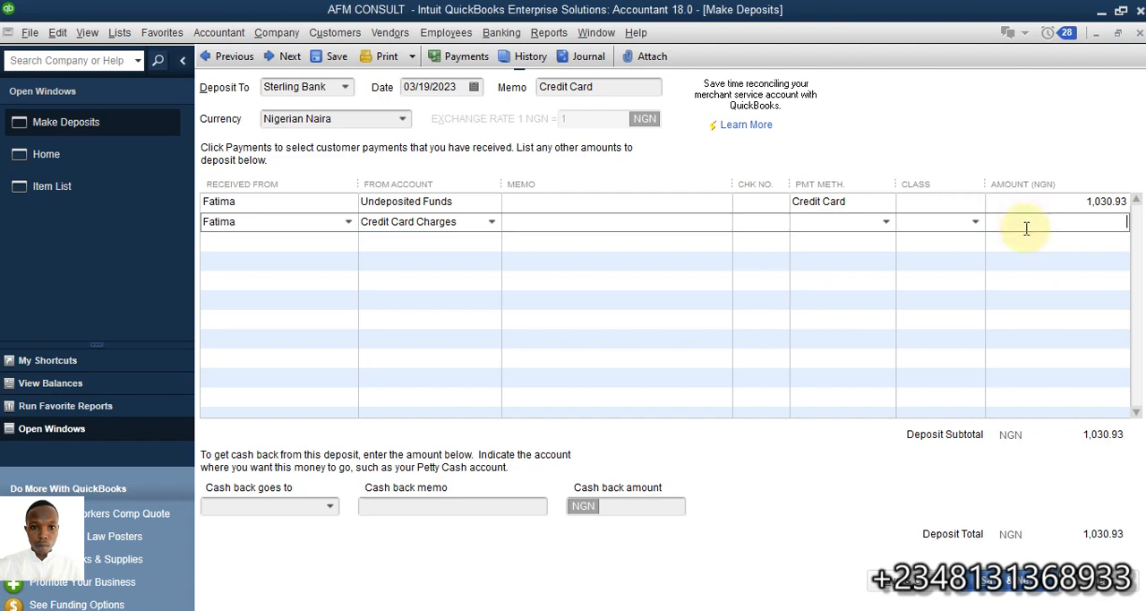
pyautogui.write('30.93')
pyautogui.click(1102, 203)
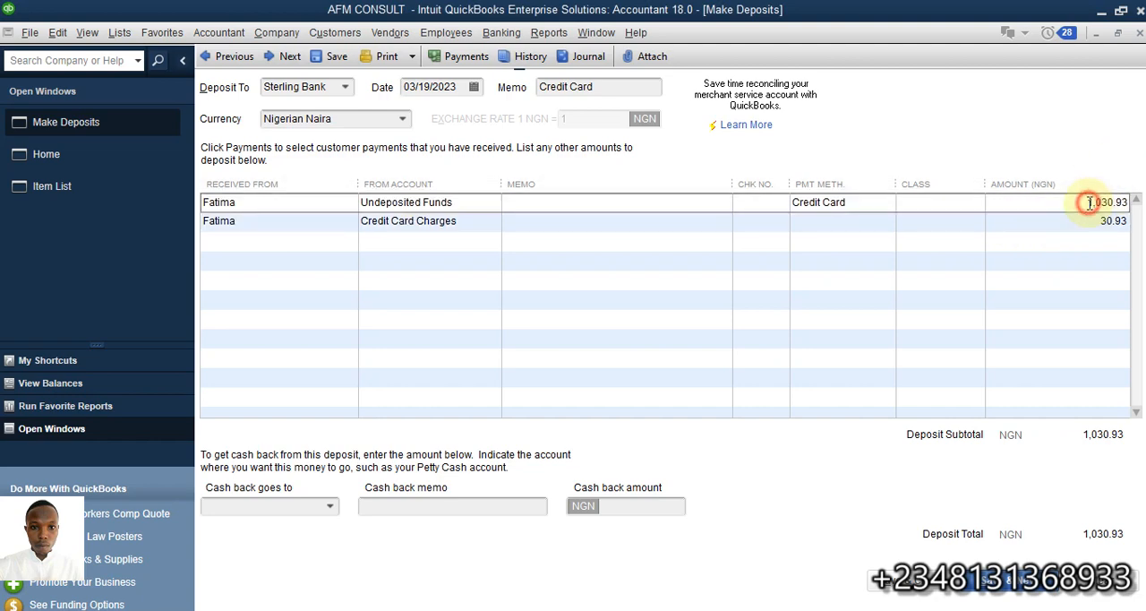
# Try to calculate the Credit Card Charges line amount as 30.93 multiplied by 3 and divided by 100
pyautogui.moveTo(1082, 223); pyautogui.dragTo(1143, 224)
pyautogui.write('-')
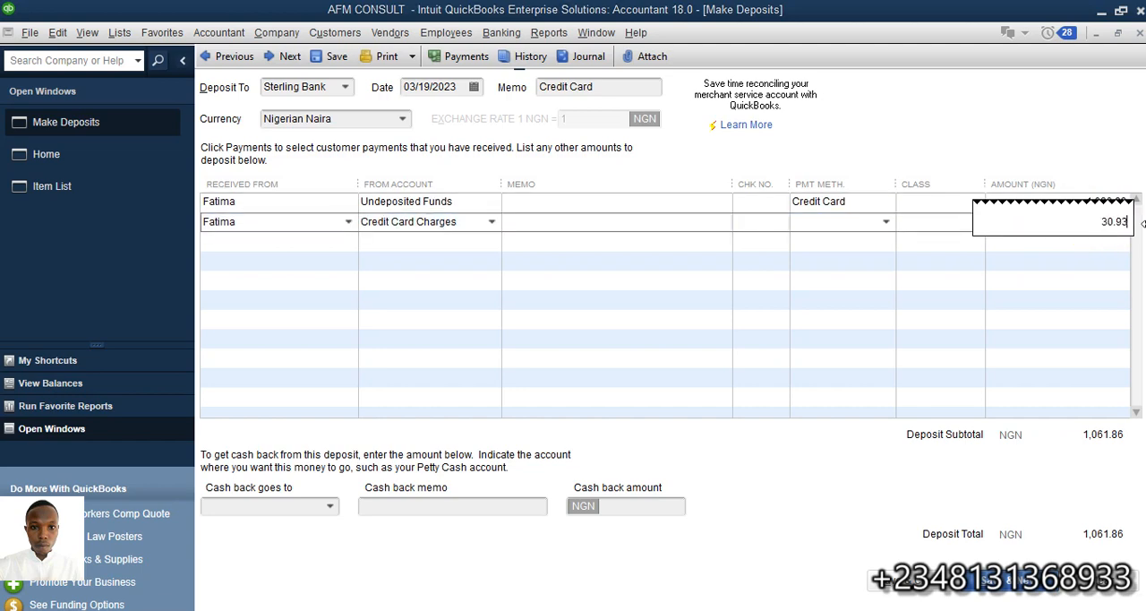
pyautogui.write('*')
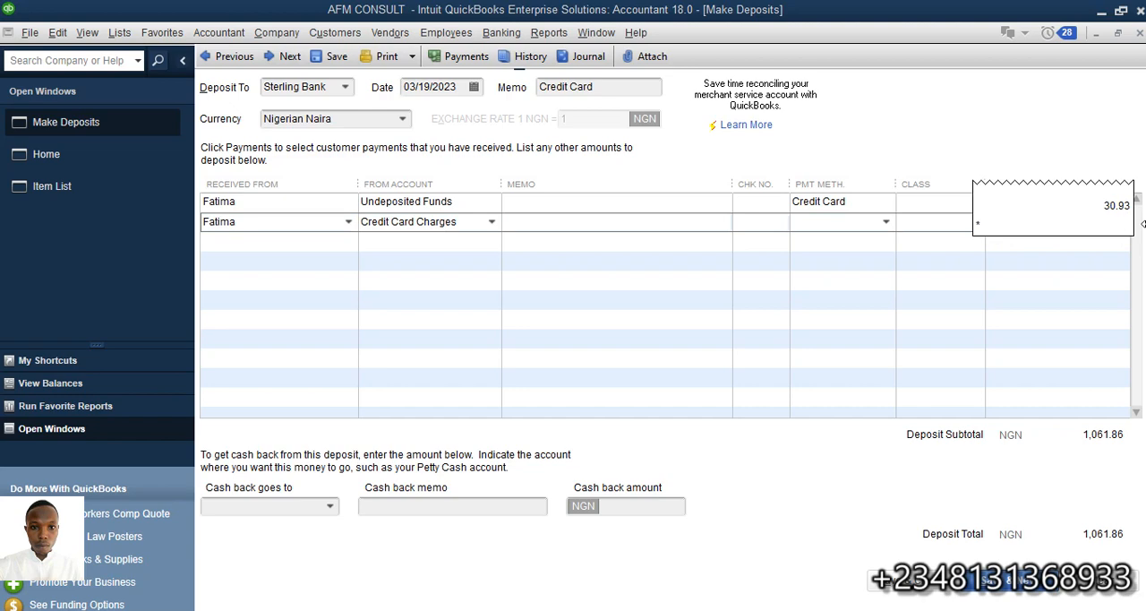
pyautogui.write('3/')
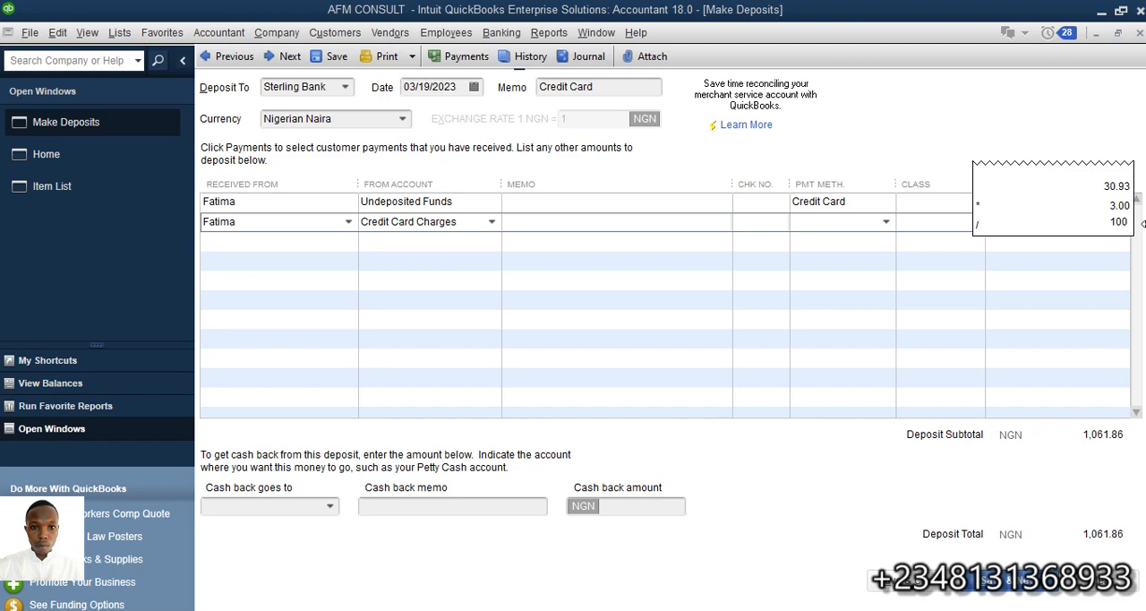
pyautogui.write('100')
pyautogui.press('Return')
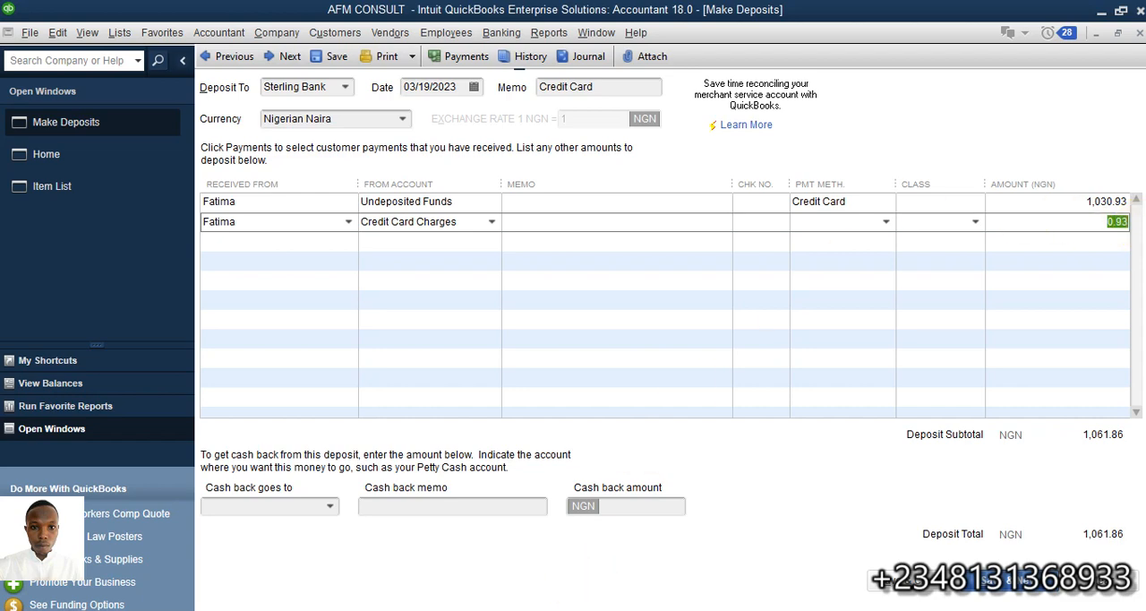
# Recheck the charge calculation in cells E5 and E7 of the Excel workbook, then return to the QuickBooks deposit
pyautogui.click(582, 610)
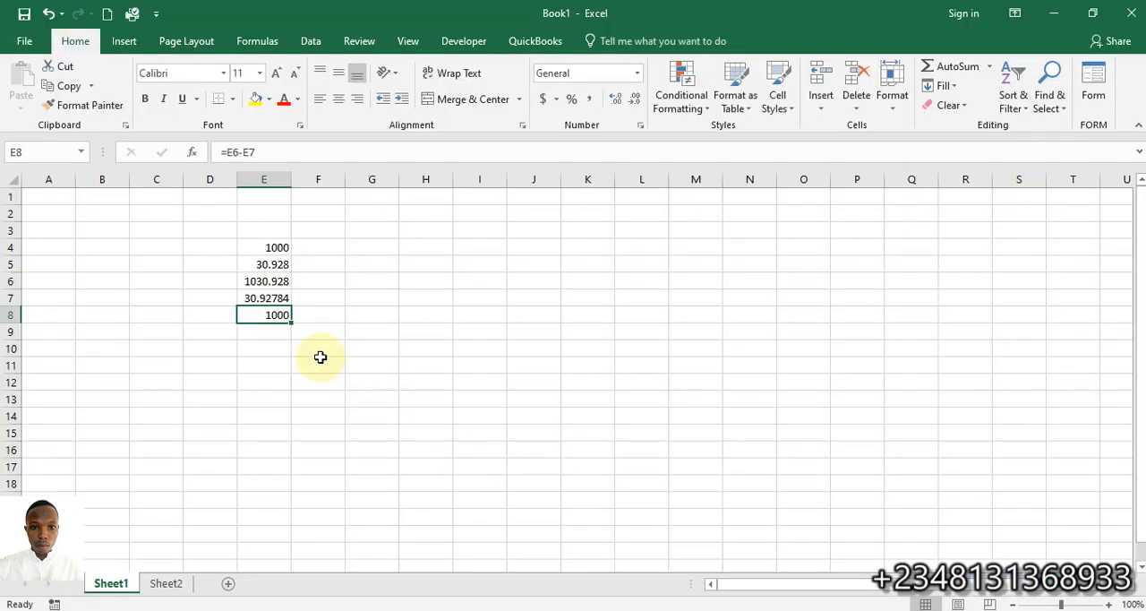
pyautogui.click(264, 265)
pyautogui.click(271, 302)
pyautogui.write('=3/100*E6')
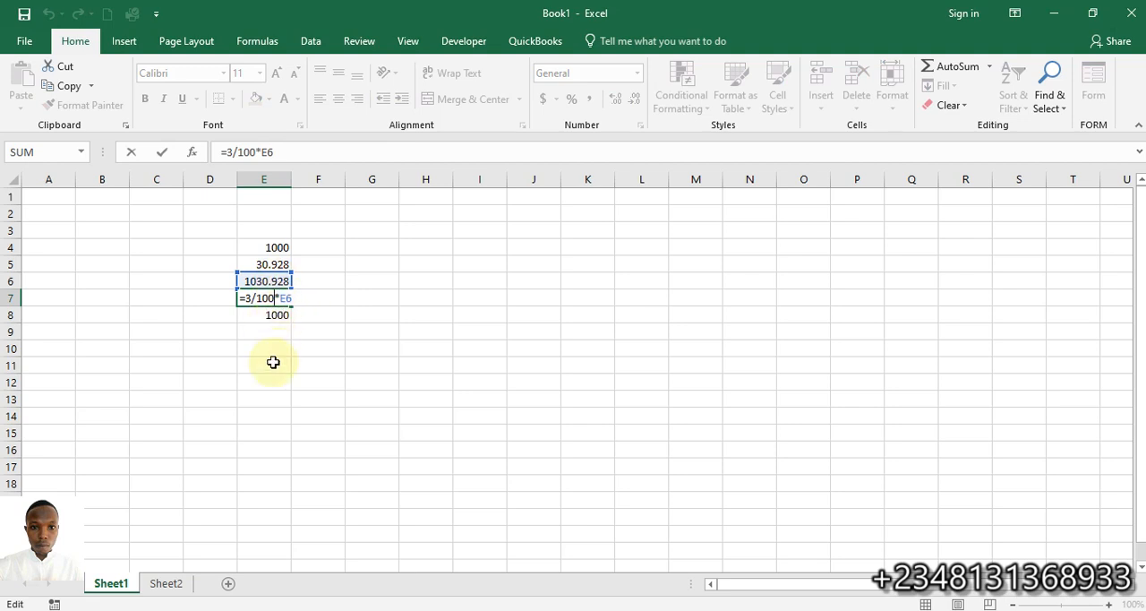
pyautogui.press('Return')
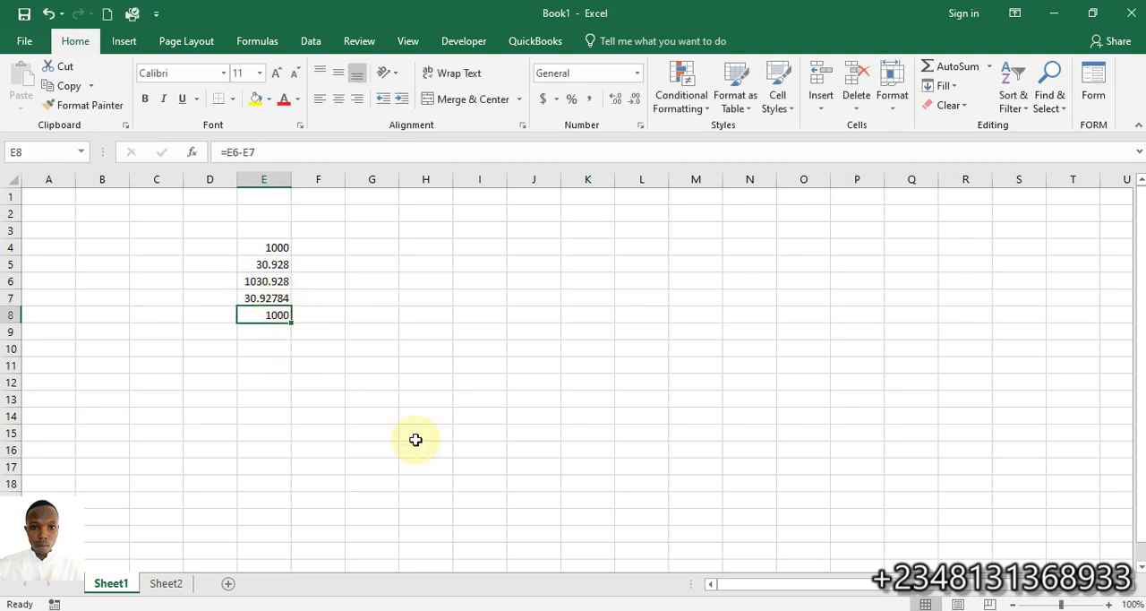
pyautogui.click(596, 610)
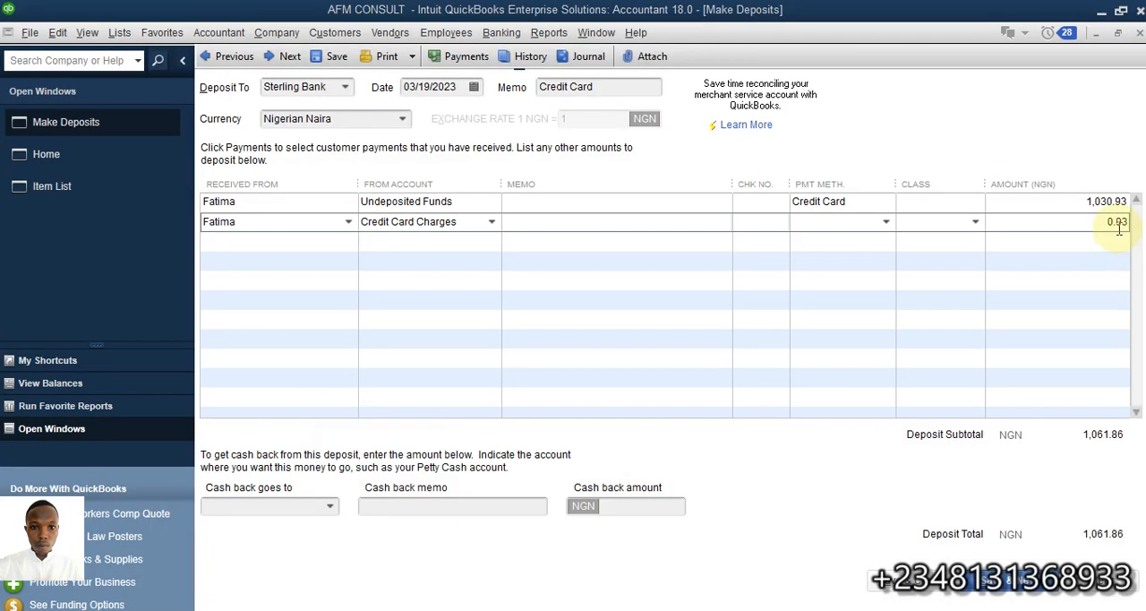
# Correct the Credit Card Charges line amount to -30.93 so the charge is deducted from the deposit
pyautogui.click(1099, 224)
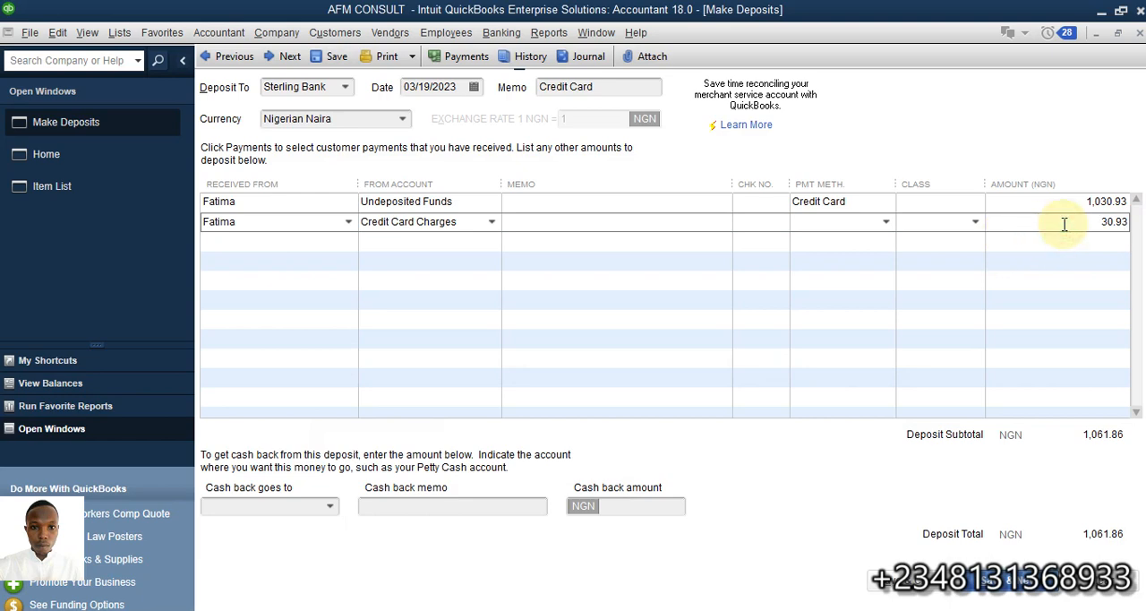
pyautogui.click(1101, 221)
pyautogui.write('-')
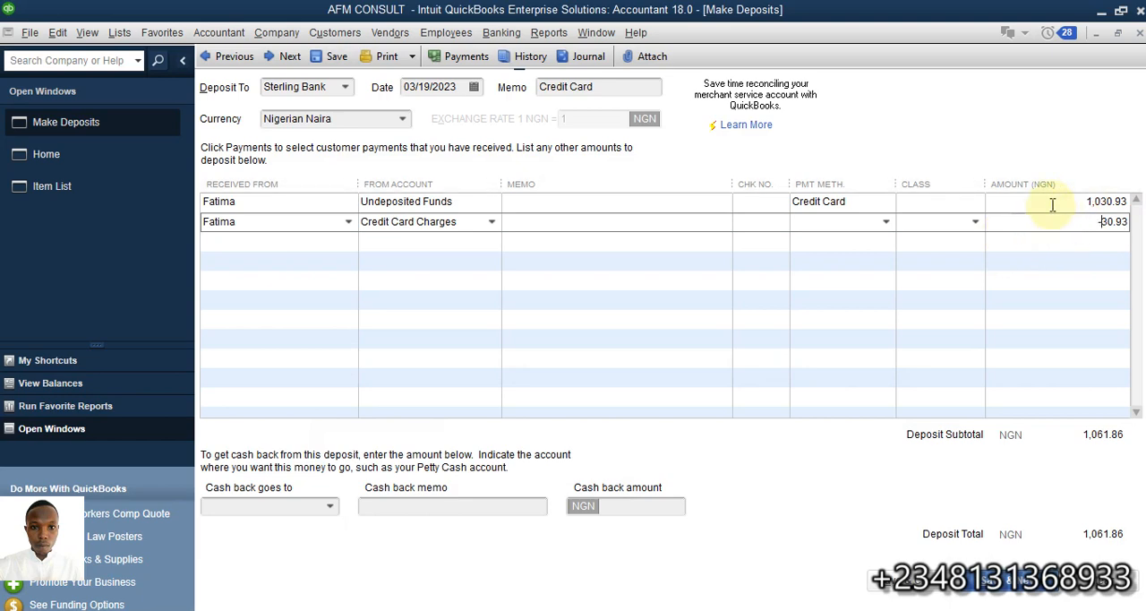
pyautogui.click(1051, 203)
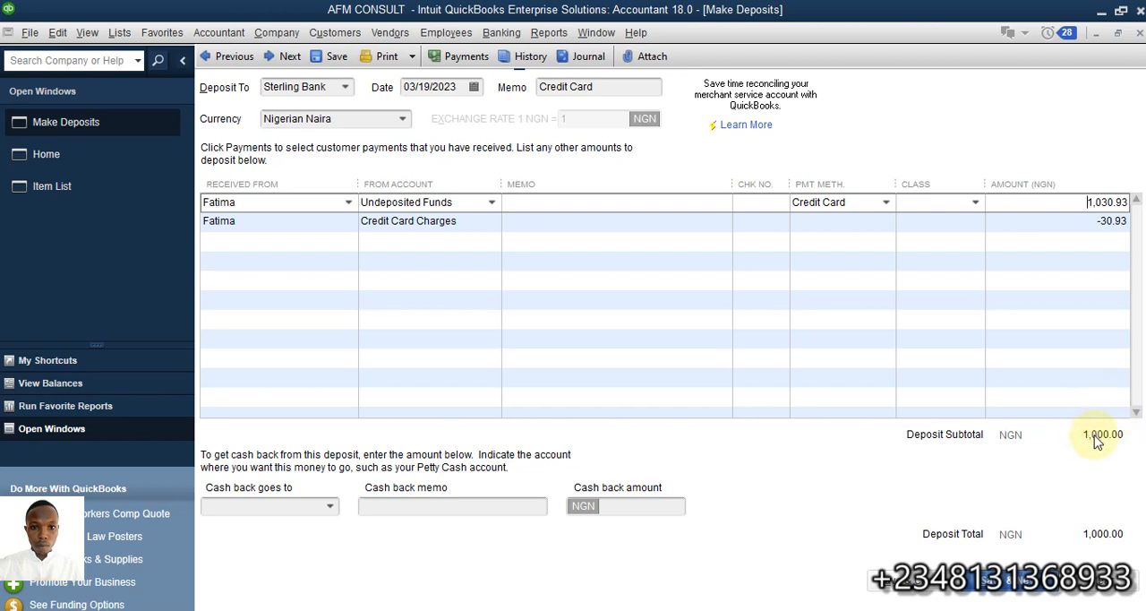
# Keep Sterling Bank as the account receiving the deposit, and save and close the deposit
pyautogui.click(344, 89)
pyautogui.click(344, 89)
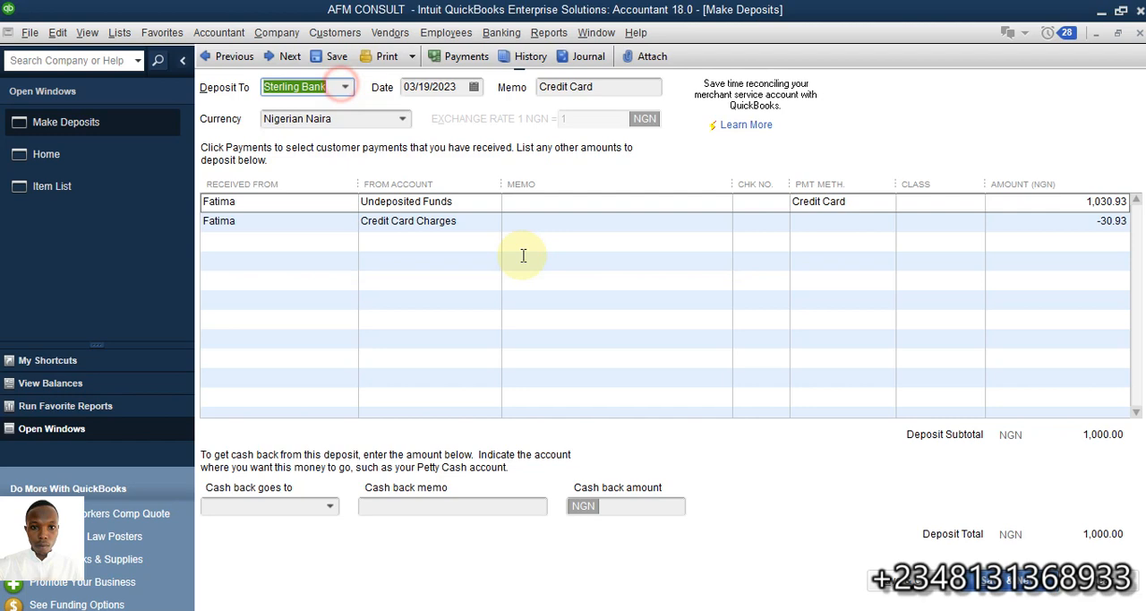
pyautogui.click(923, 582)
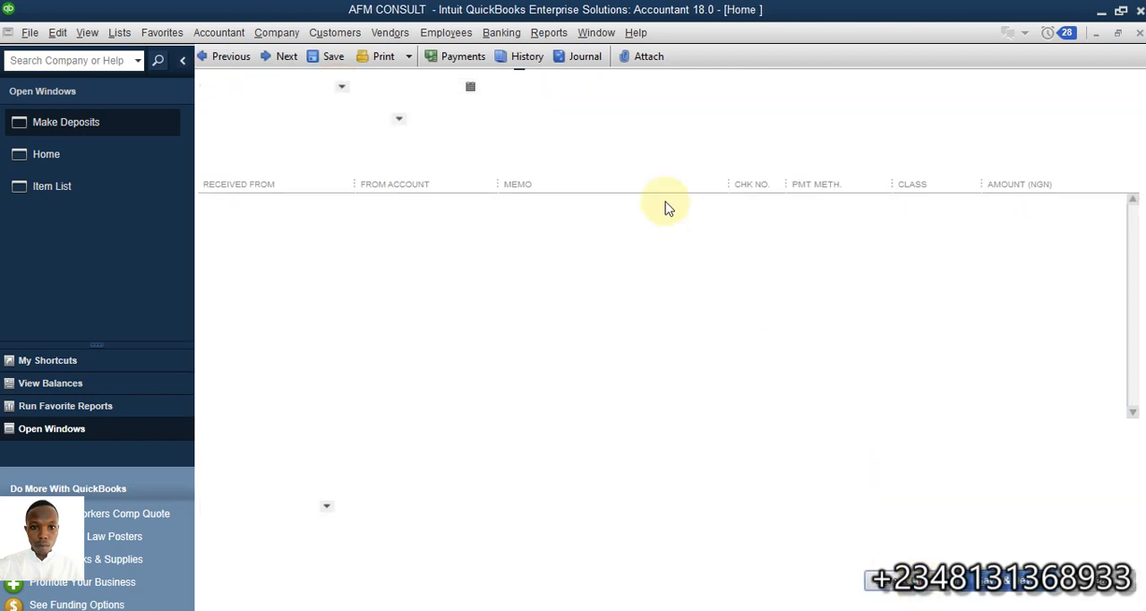
# Run the Profit & Loss Standard report and trace Credit Card Charges through its transaction detail to the customer's invoice
pyautogui.click(549, 32)
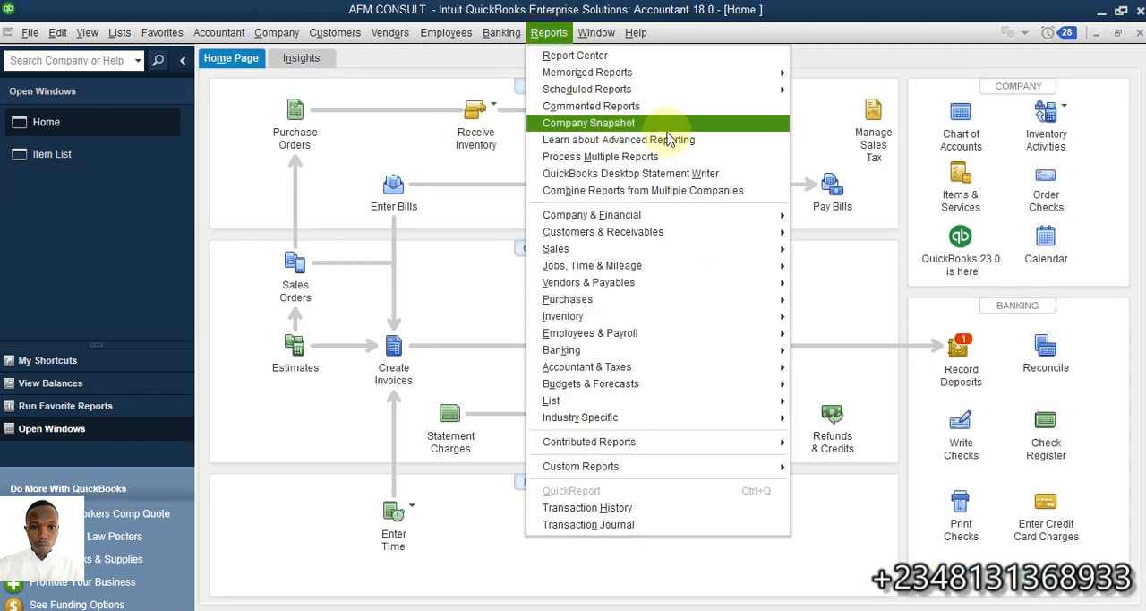
pyautogui.moveTo(766, 215)
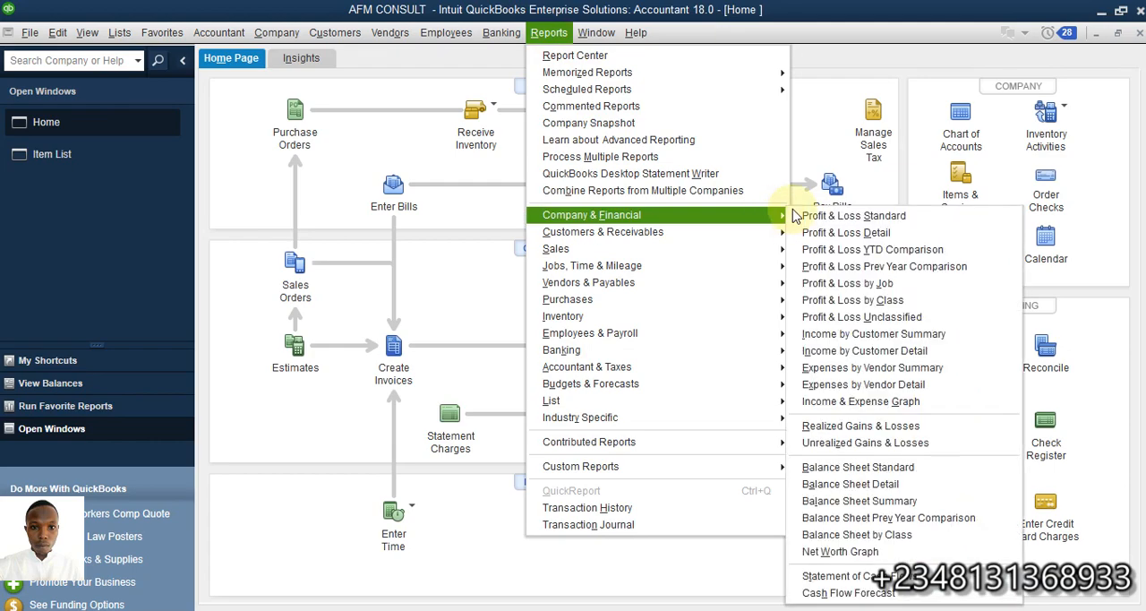
pyautogui.click(867, 219)
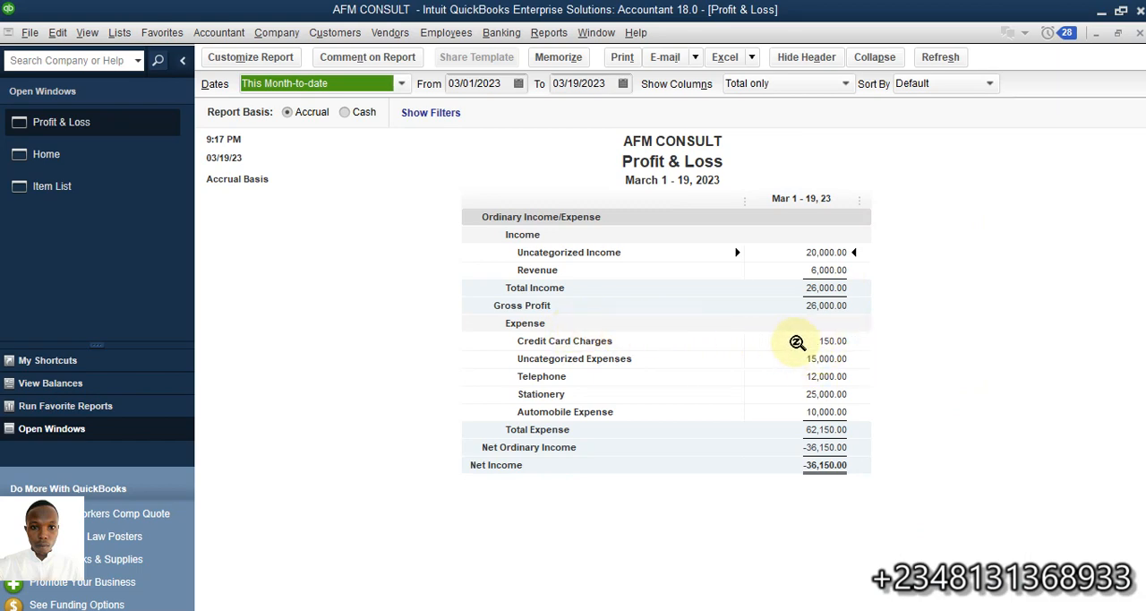
pyautogui.doubleClick(825, 341)
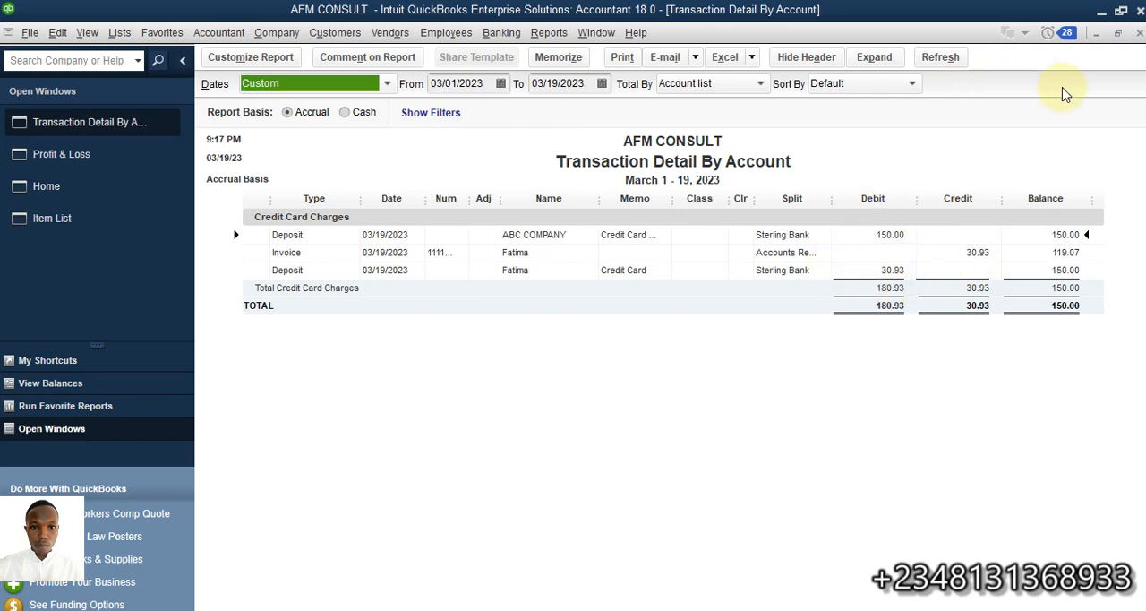
pyautogui.click(1139, 34)
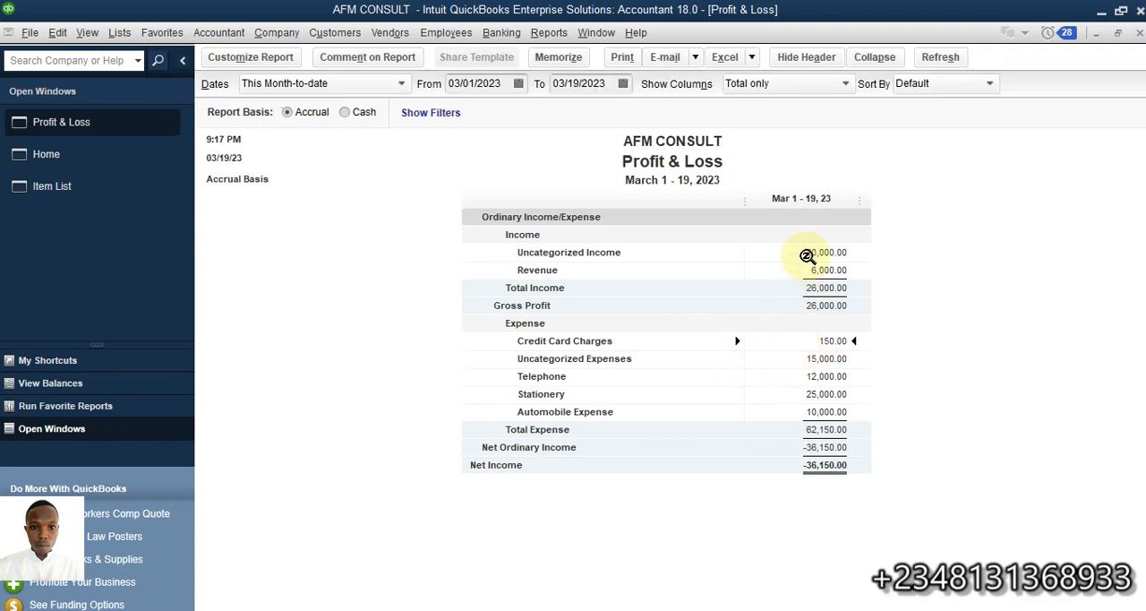
pyautogui.doubleClick(822, 342)
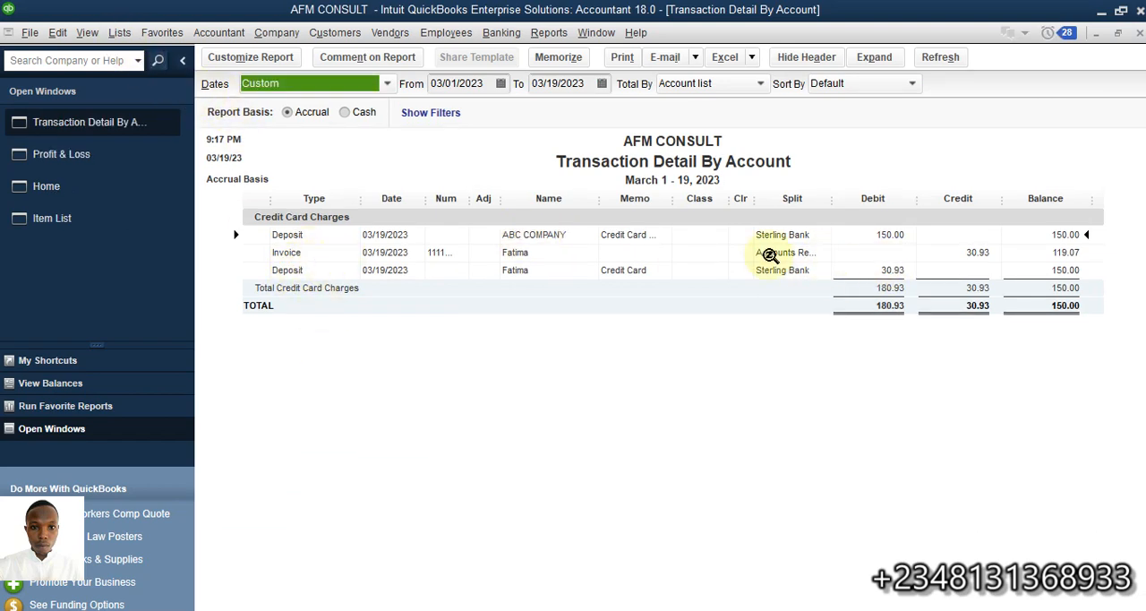
pyautogui.doubleClick(977, 252)
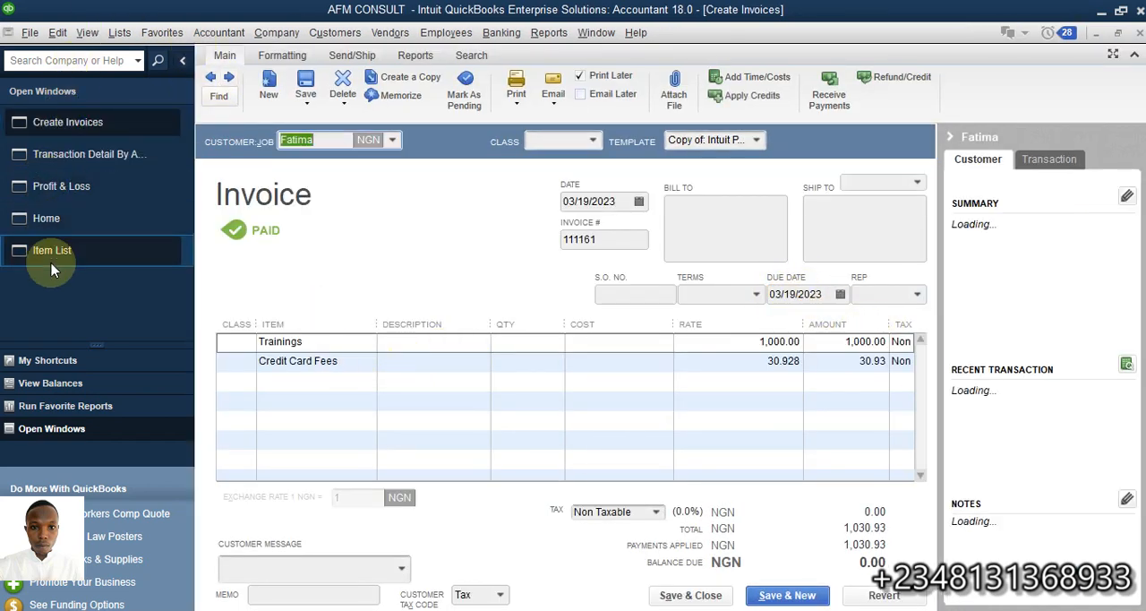
# Change the Credit Card Fees item's account to the income account Credit Card Fees - Customer, save it, and apply the change to existing transactions
pyautogui.click(51, 251)
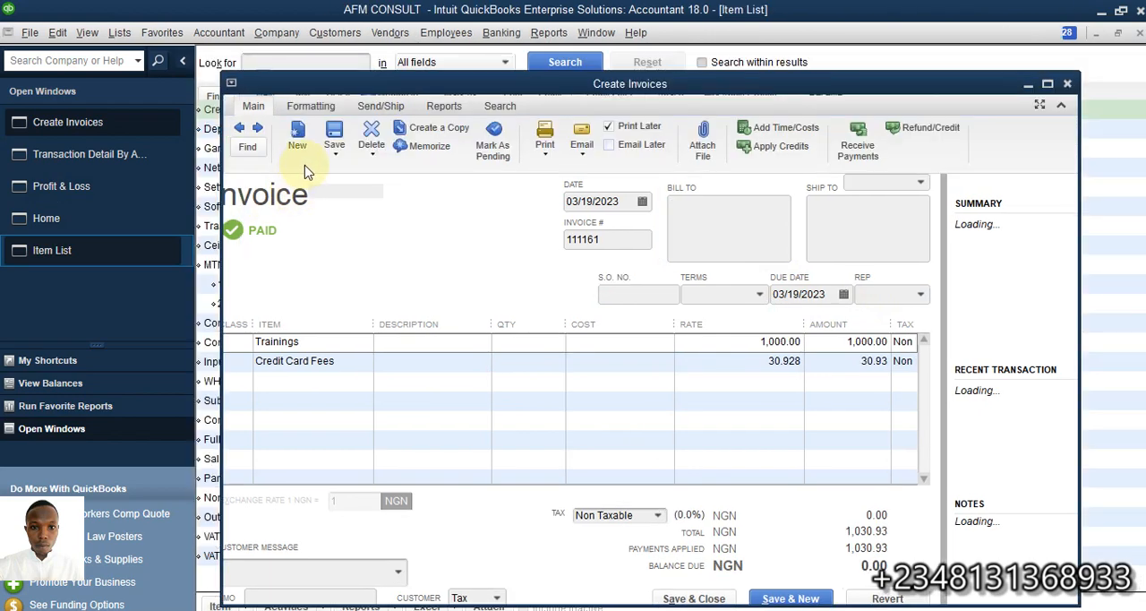
pyautogui.doubleClick(291, 115)
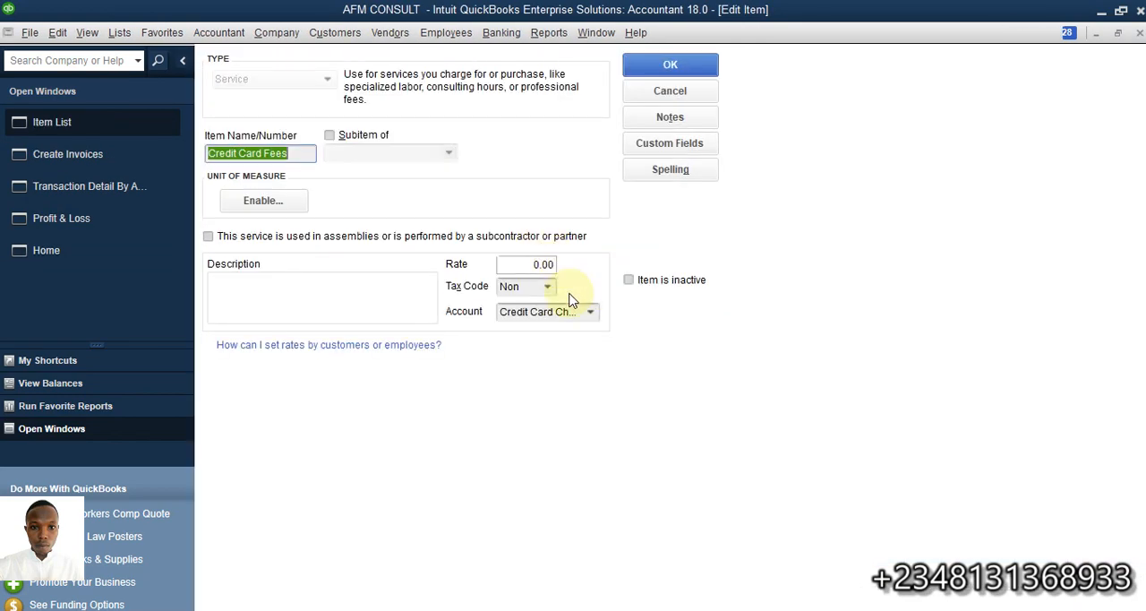
pyautogui.click(588, 313)
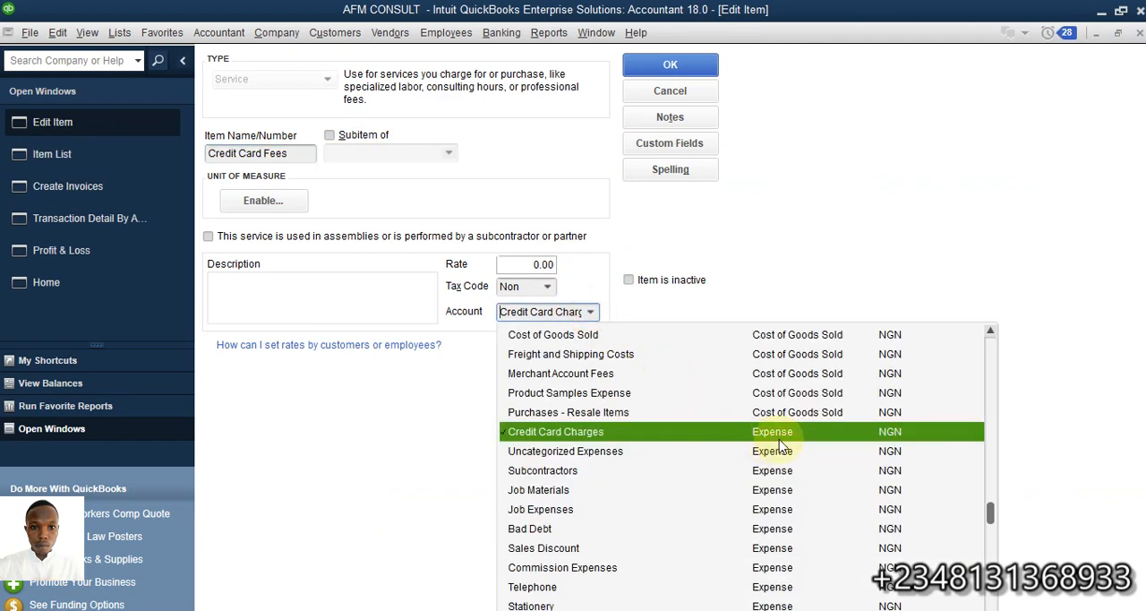
pyautogui.scroll(-5, 781, 446)
pyautogui.scroll(9, 775, 421)
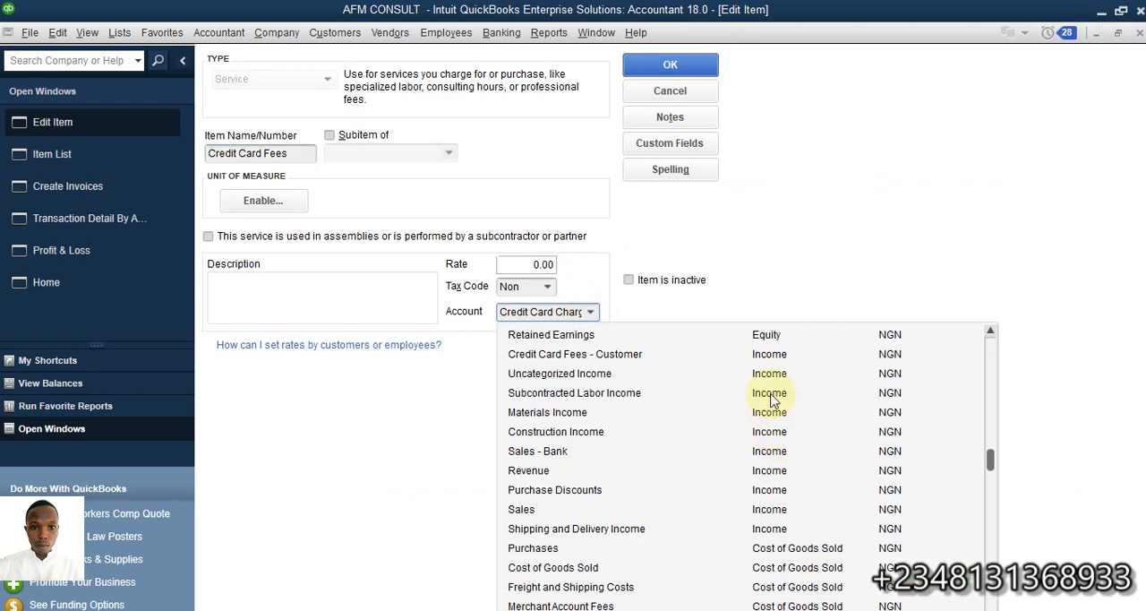
pyautogui.click(766, 356)
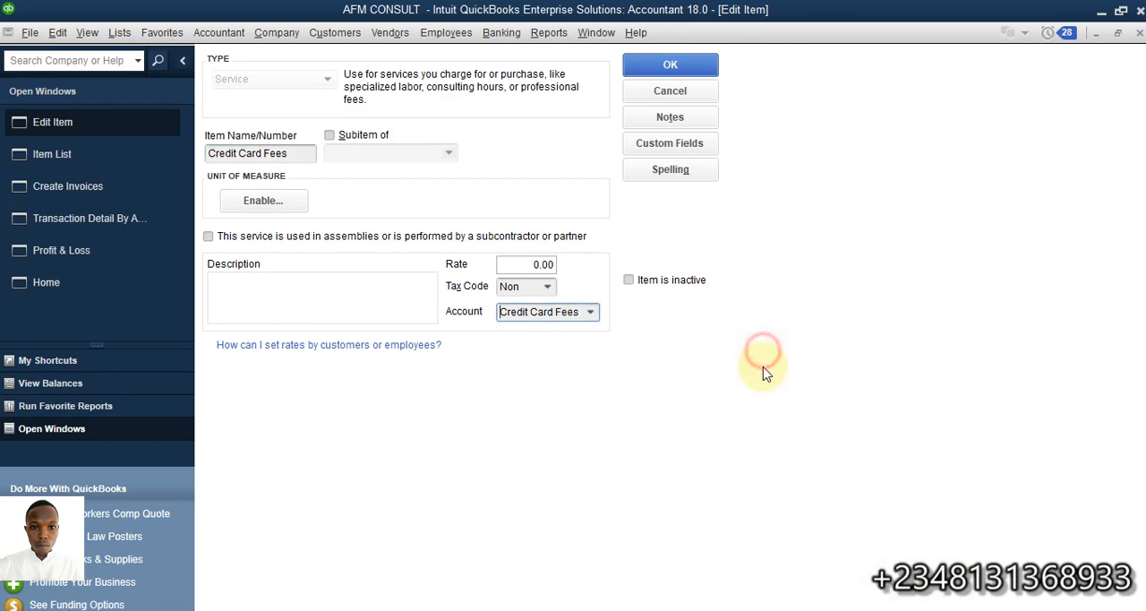
pyautogui.click(667, 64)
pyautogui.click(518, 270)
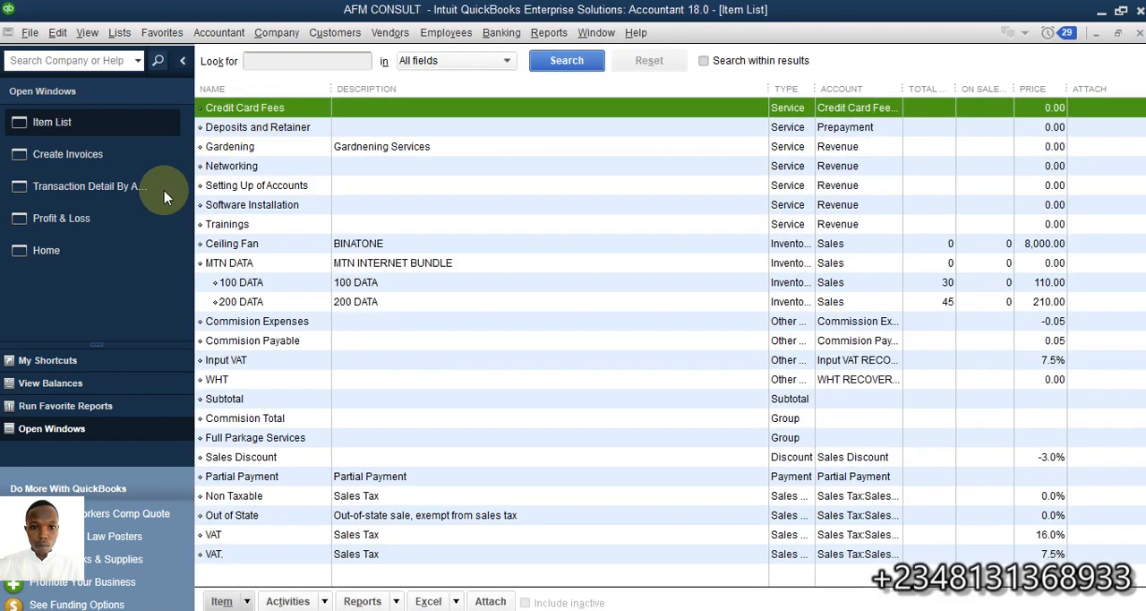
# Save and close the customer's invoice, then refresh the Credit Card Charges transaction detail report and close it
pyautogui.click(72, 154)
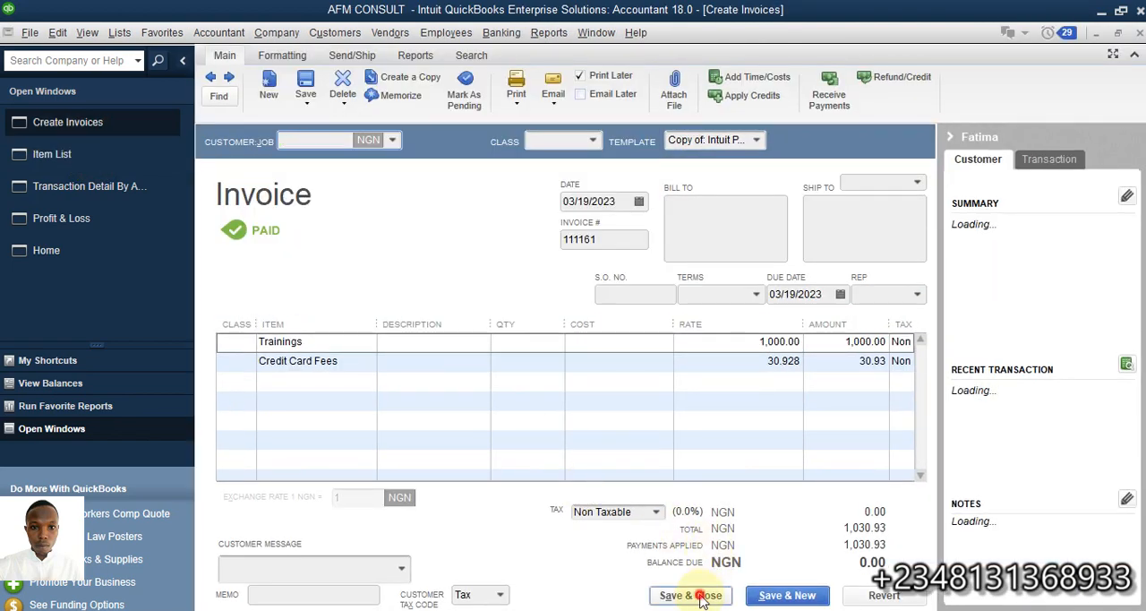
pyautogui.click(691, 596)
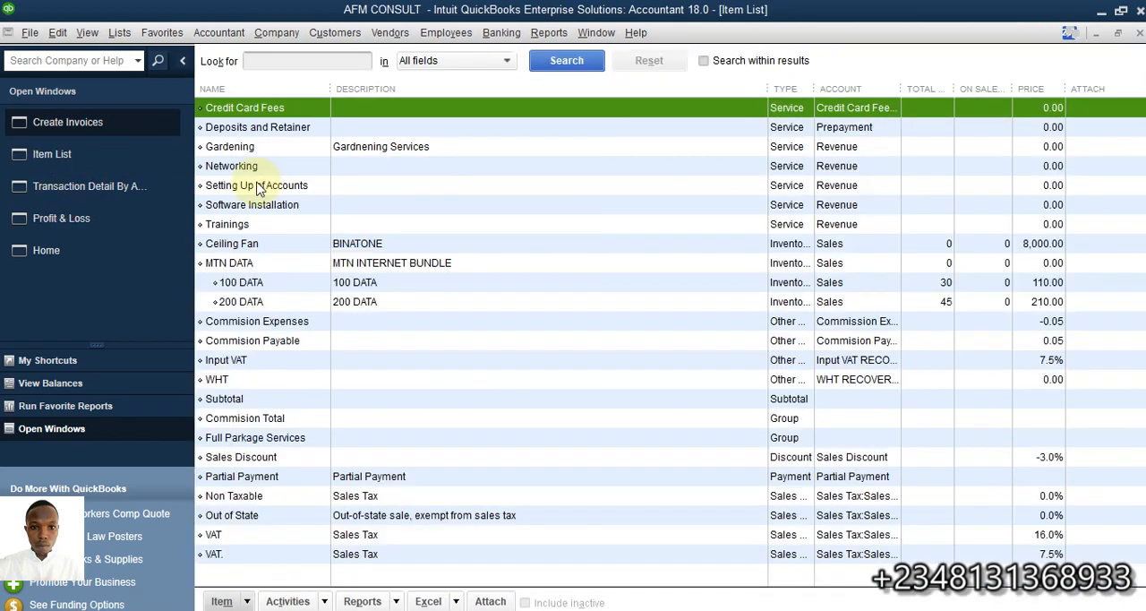
pyautogui.click(160, 154)
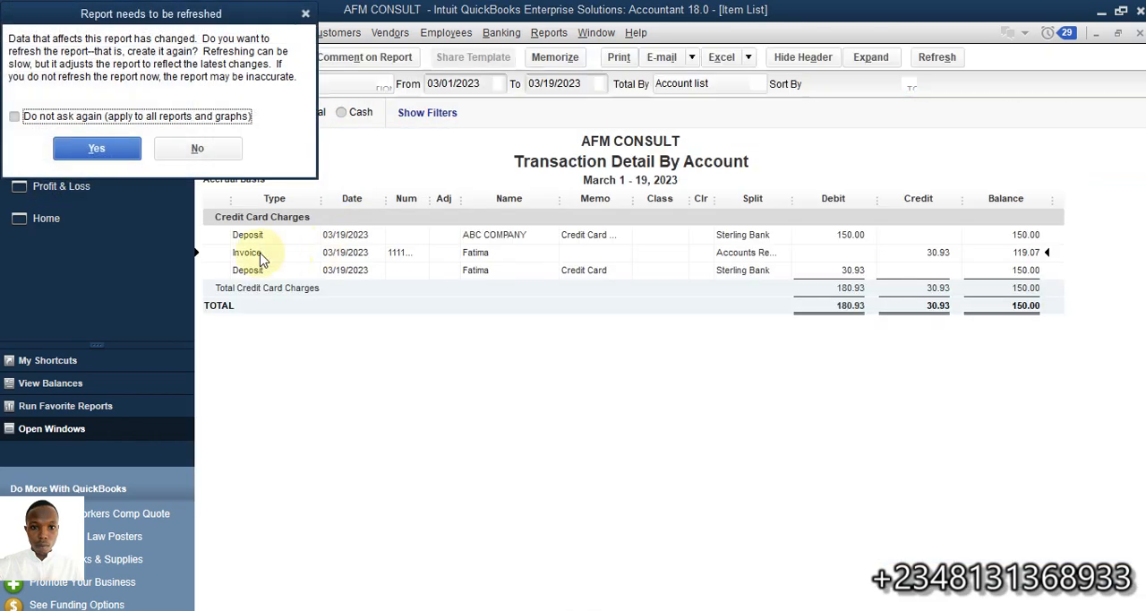
pyautogui.click(97, 148)
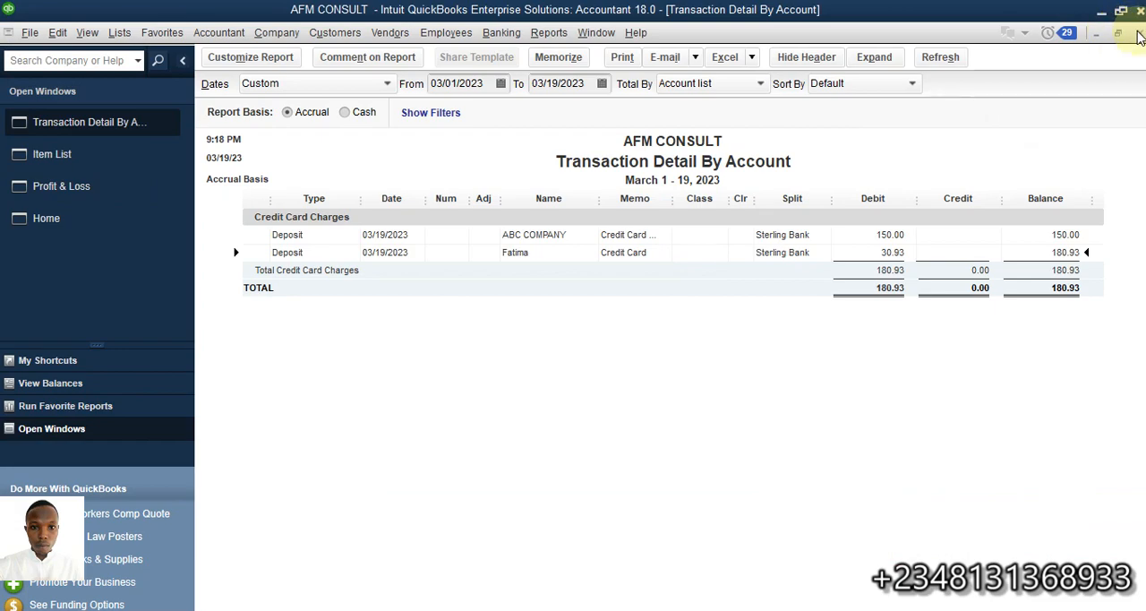
pyautogui.click(1139, 36)
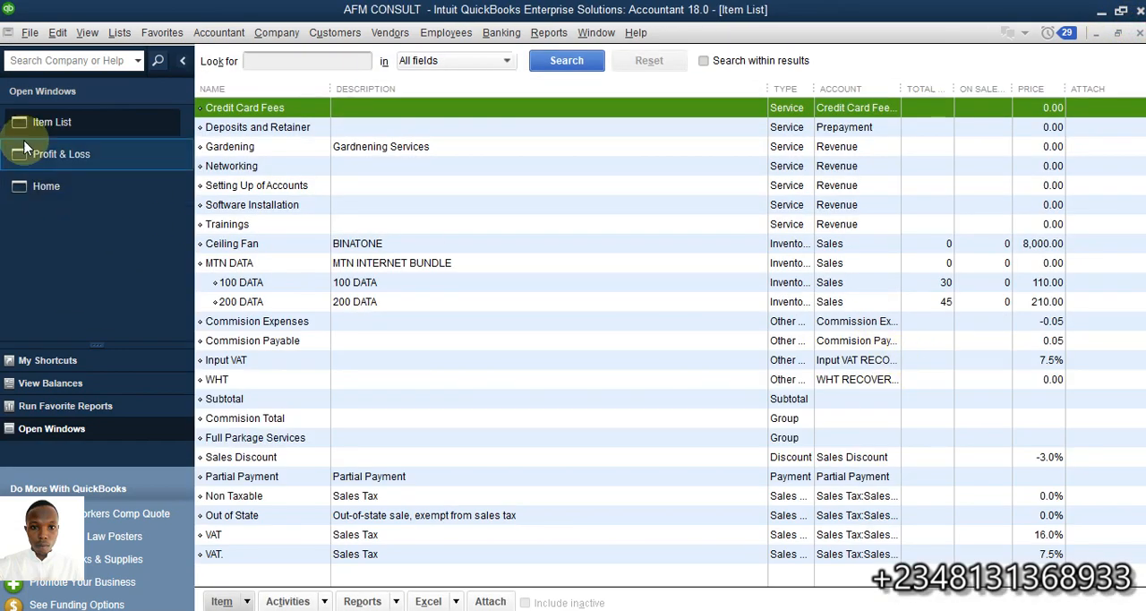
# Review the Profit & Loss report and the transaction detail behind Credit Card Charges, then return to the home page
pyautogui.click(62, 158)
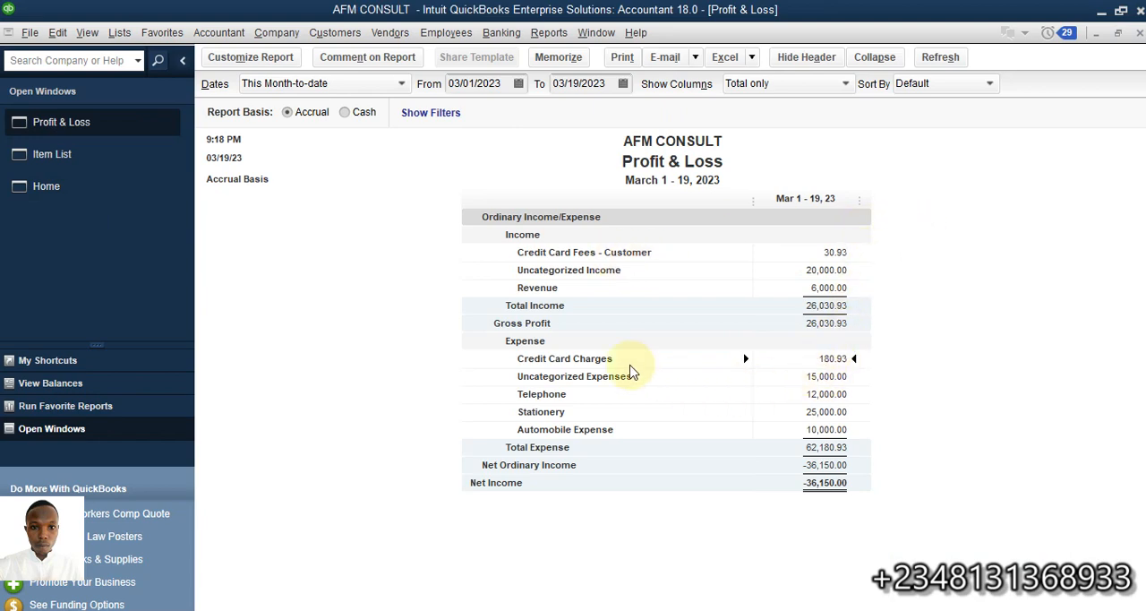
pyautogui.doubleClick(832, 362)
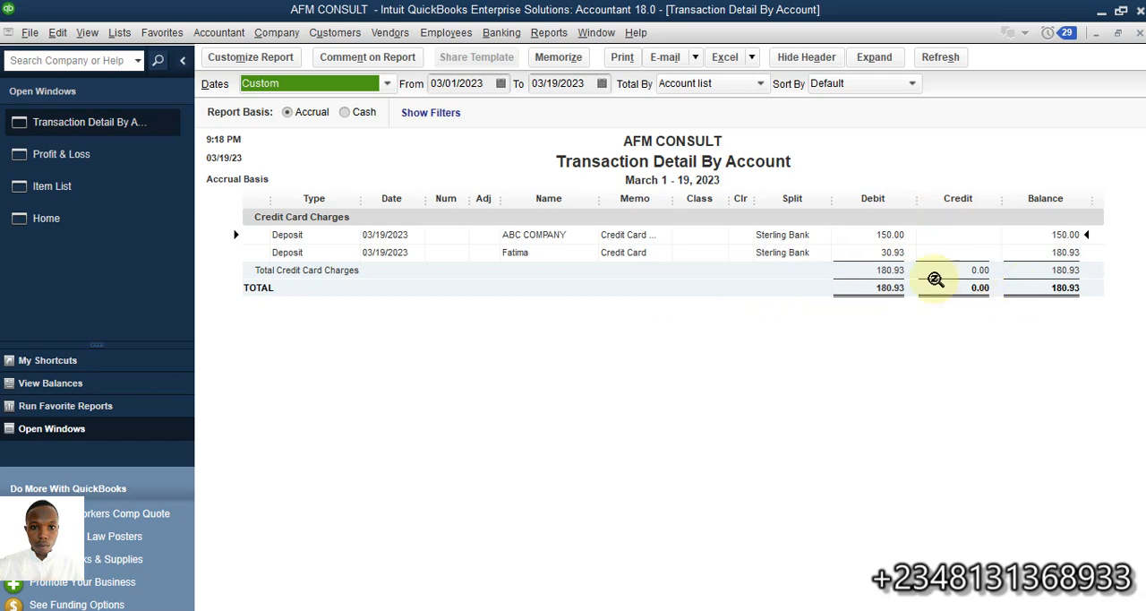
pyautogui.click(48, 217)
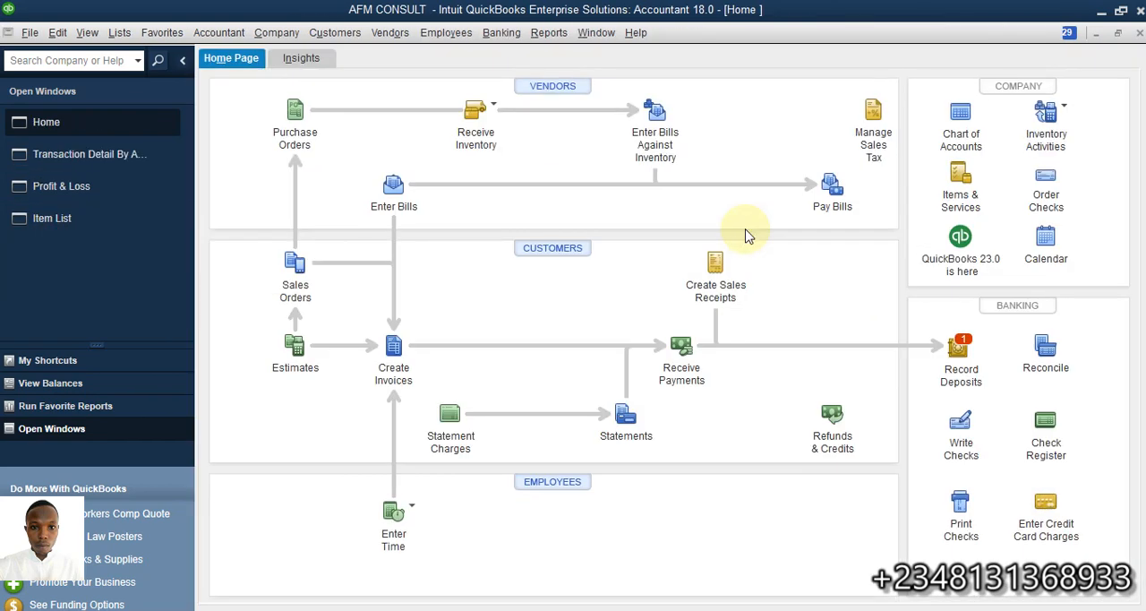